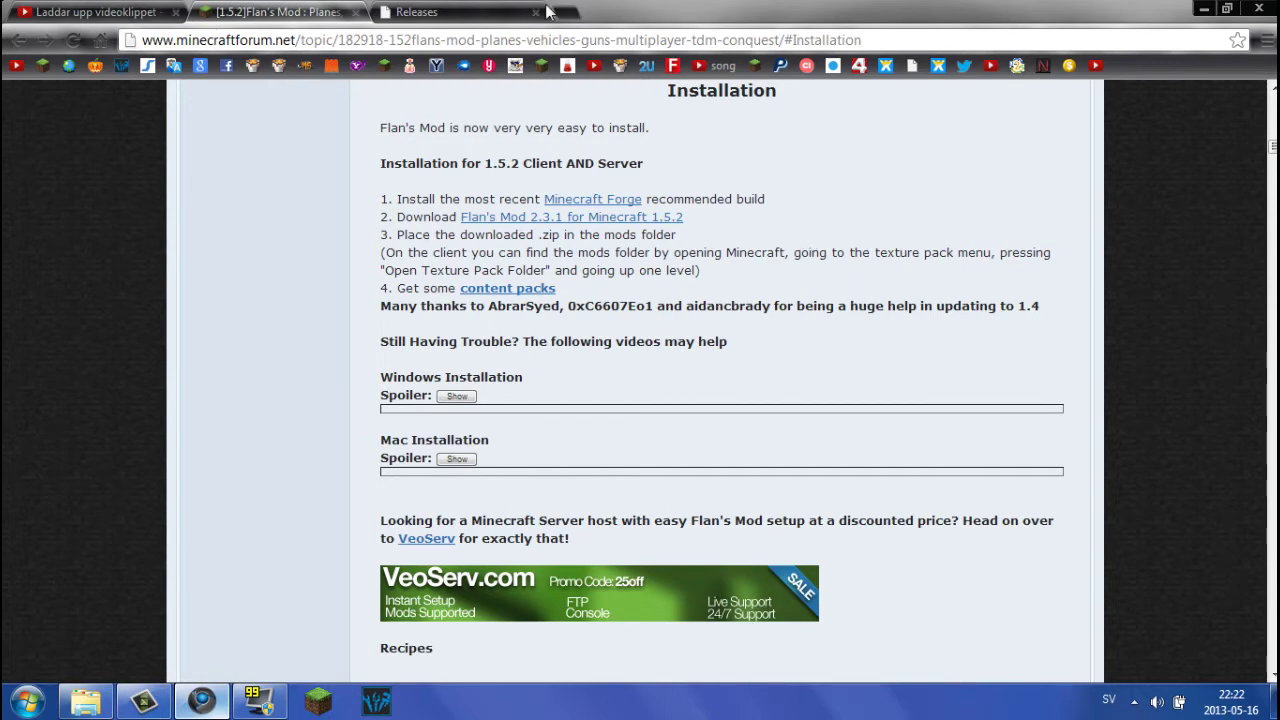
- Download the Universal build of Forge 7.8.0 for Minecraft 1.5.2 from the Forge releases board, using the direct link
left_click(500, 11)
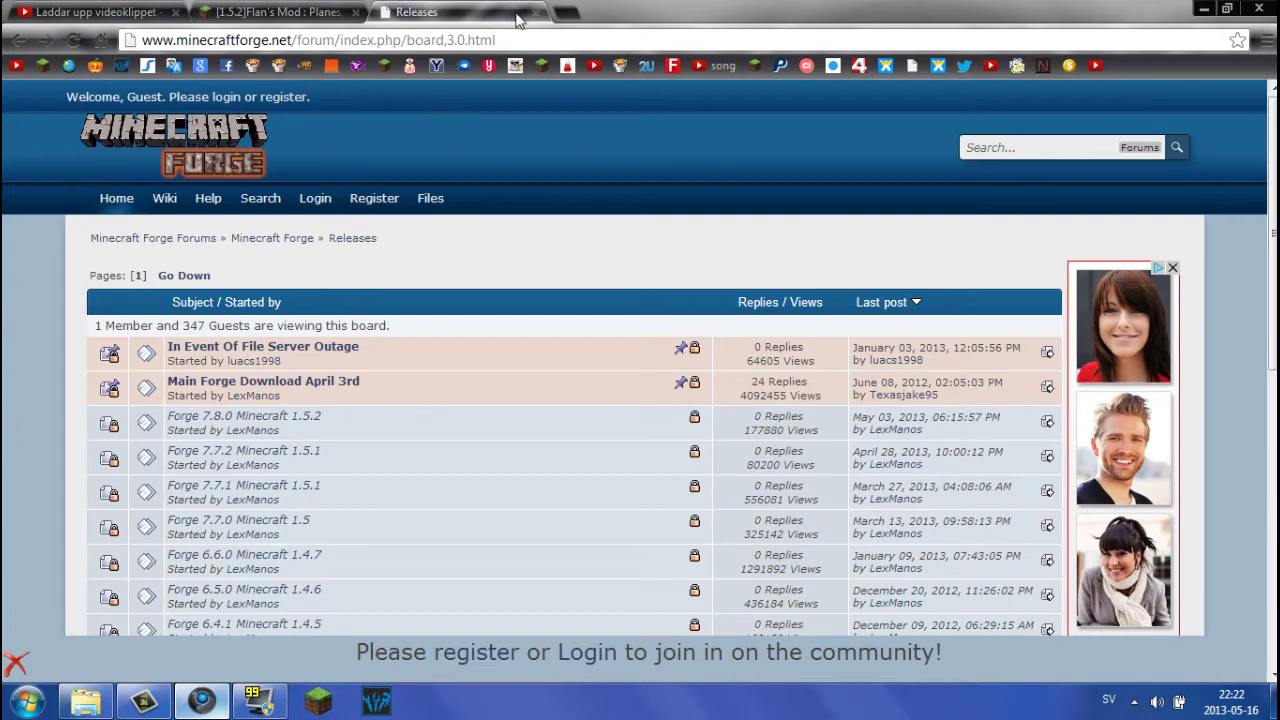
left_click(496, 40)
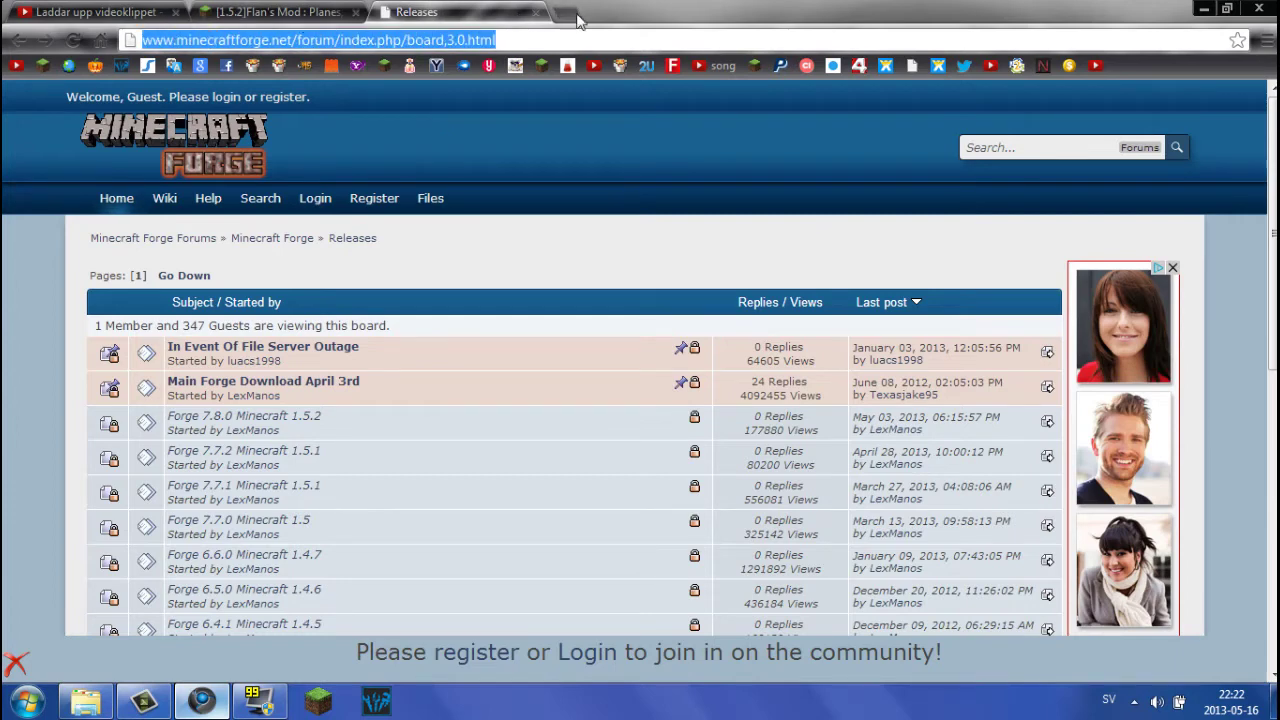
left_click(496, 40)
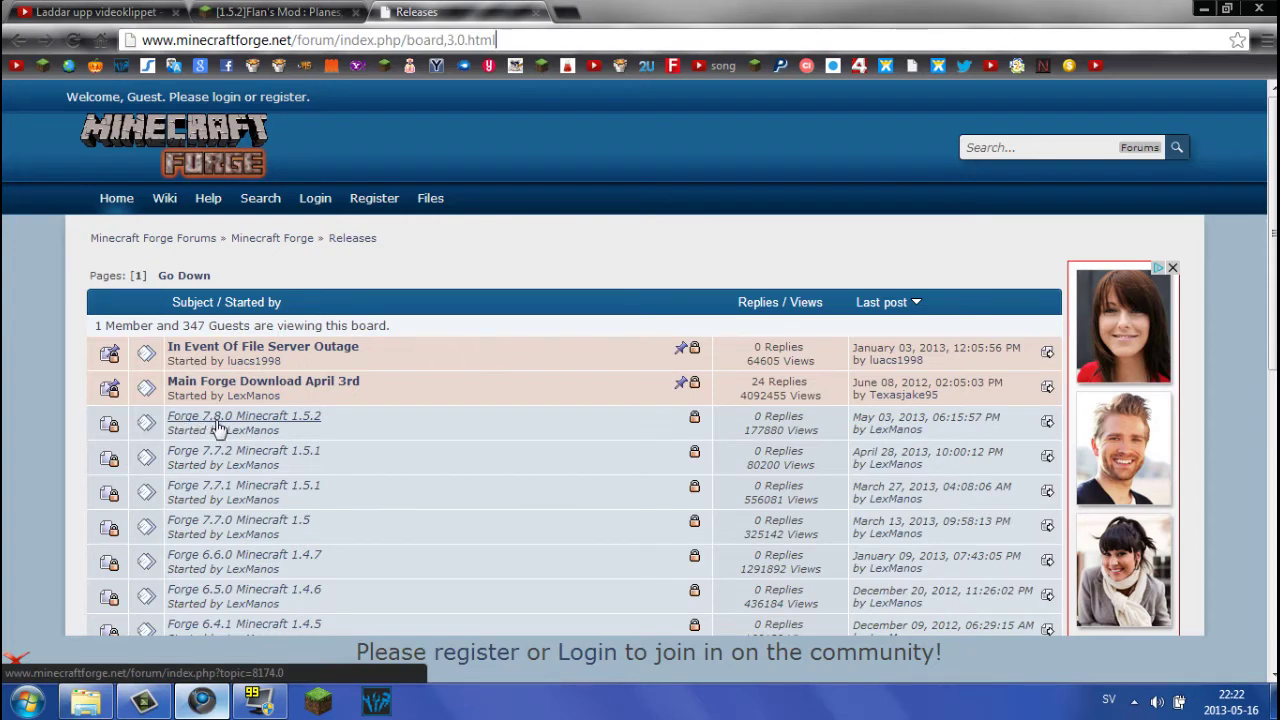
left_click(302, 424)
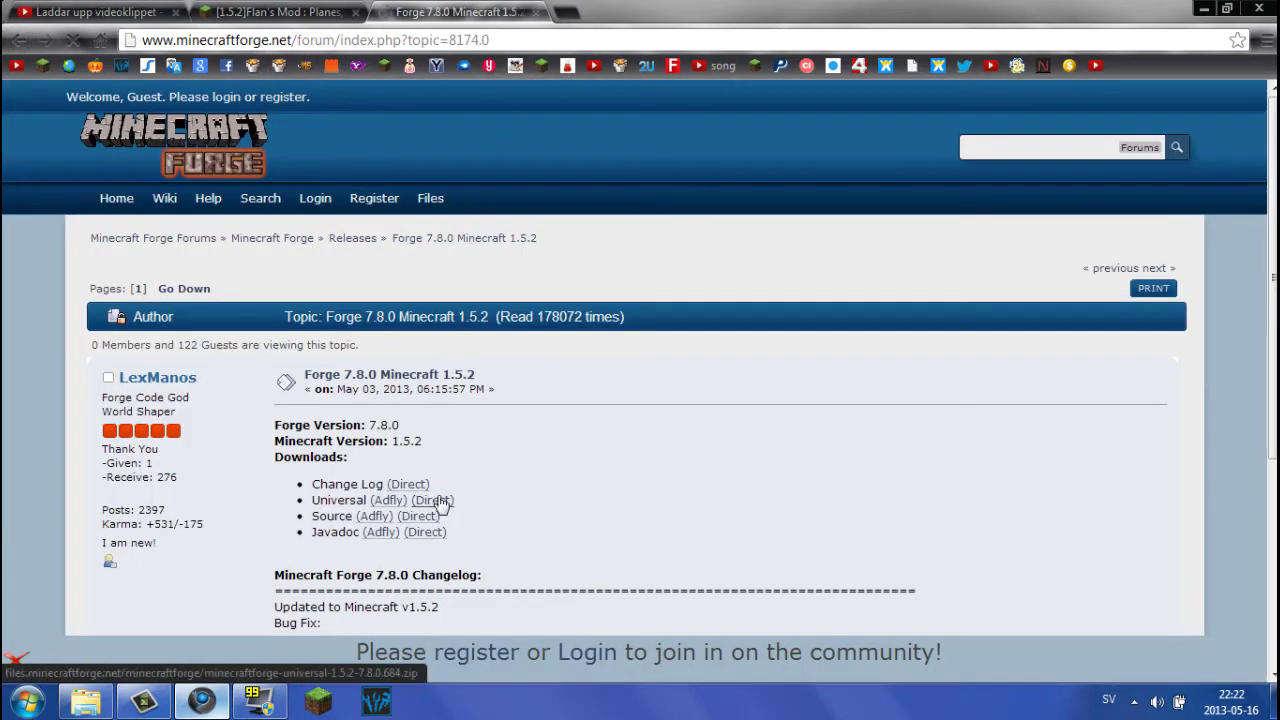
scroll(455, 380, "down", 1)
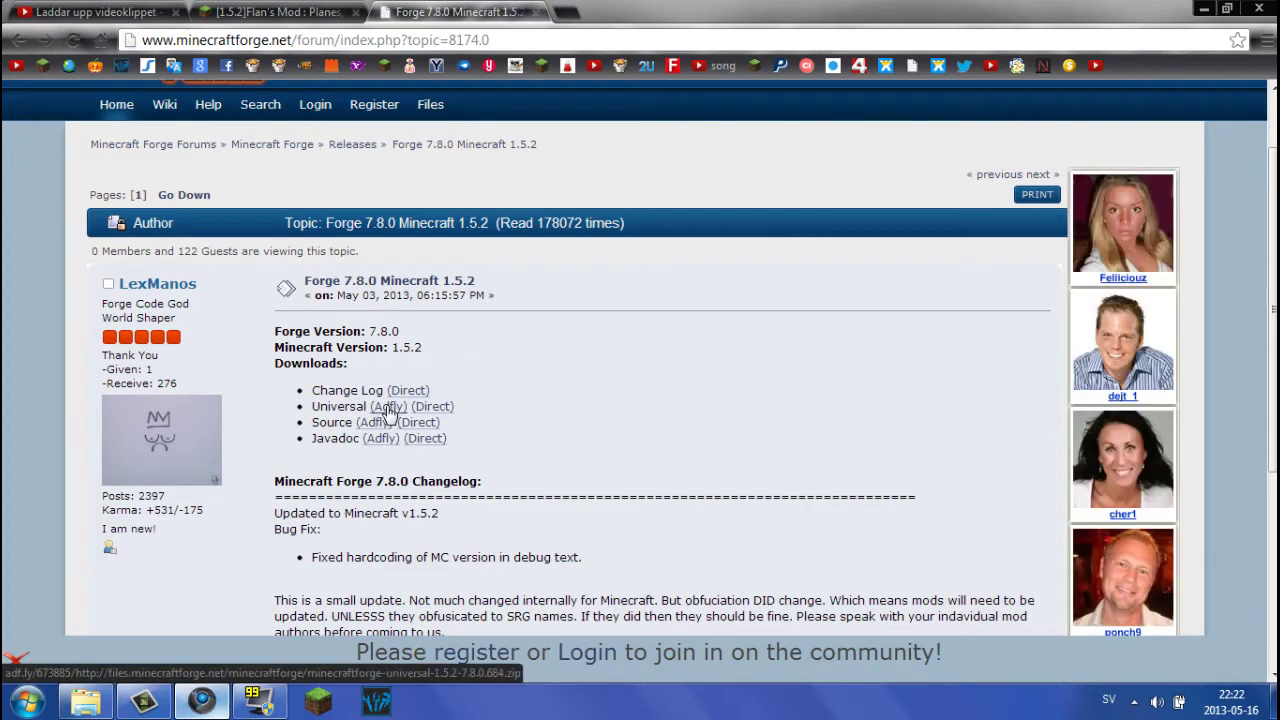
left_click(433, 407)
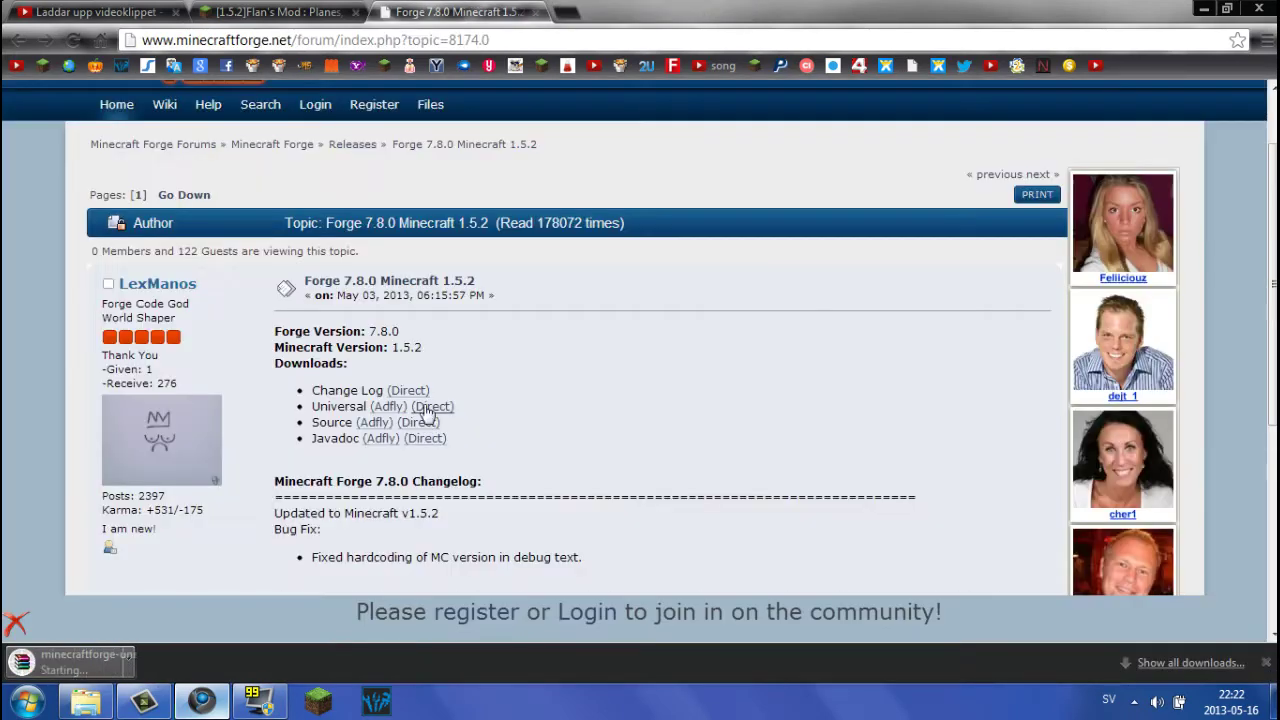
- Place the downloaded Forge zip on the desktop, and return to the Flan's Mod installation page in the maximized browser with the download bar dismissed
left_click_drag(688, 8, 1230, 12)
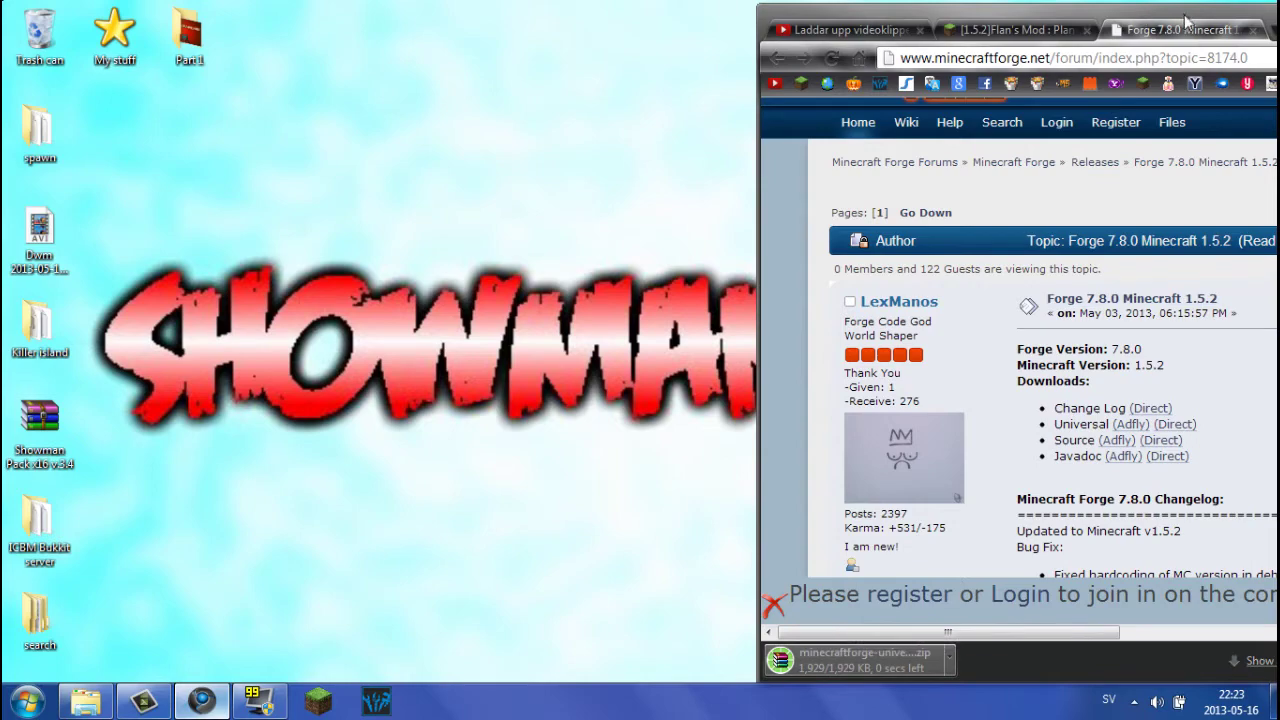
mouse_move(1182, 18)
left_mouse_down()
mouse_move(1037, 25)
mouse_move(1179, 20)
left_mouse_up()
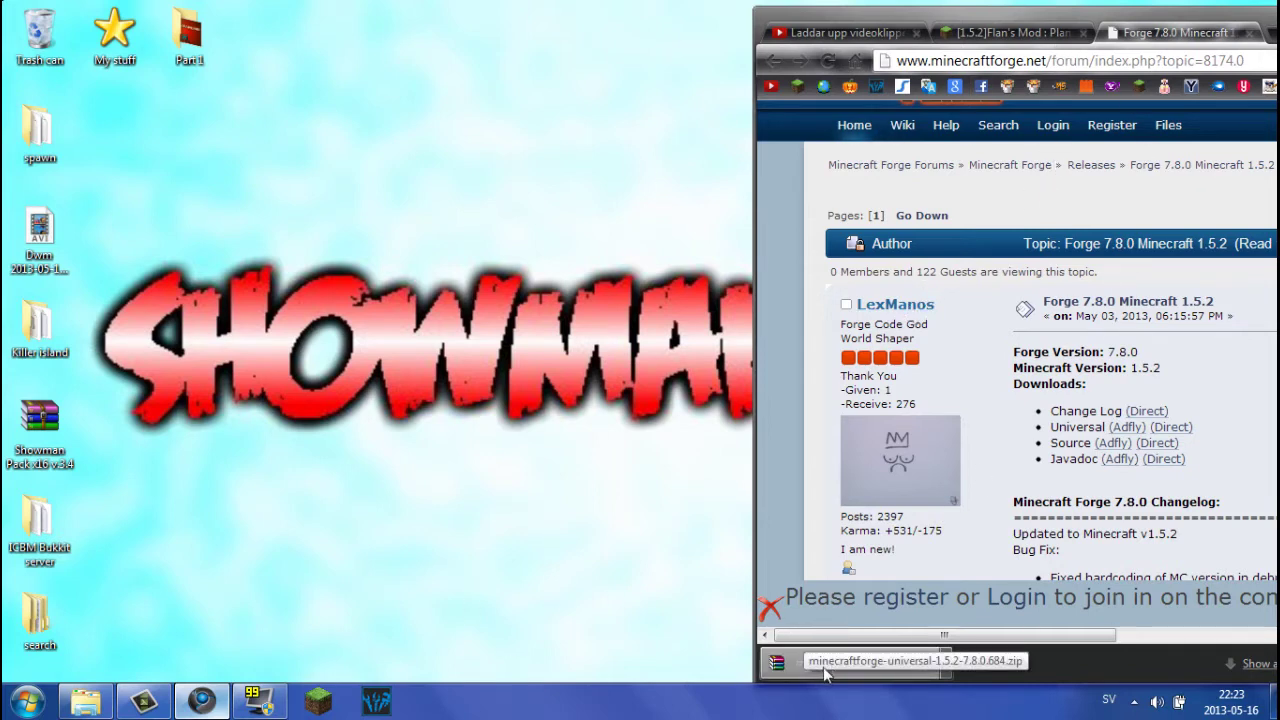
left_click_drag(795, 669, 520, 135)
double_click(1207, 9)
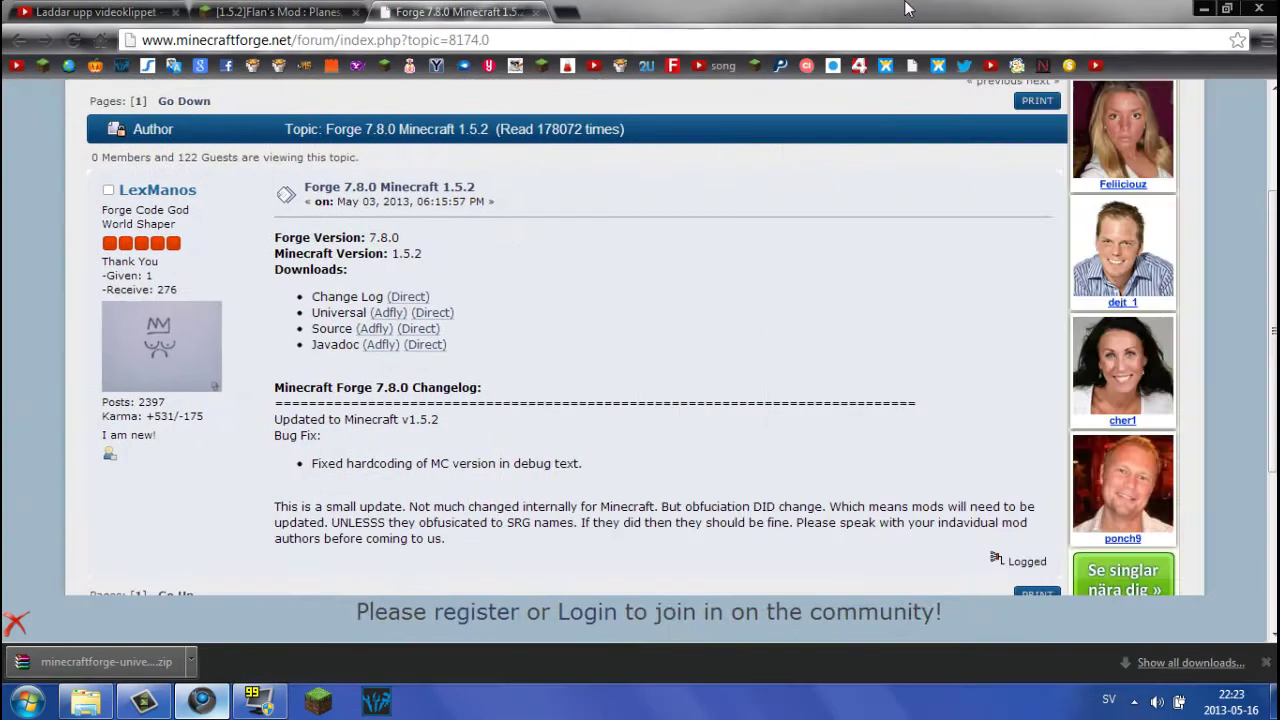
left_click(290, 12)
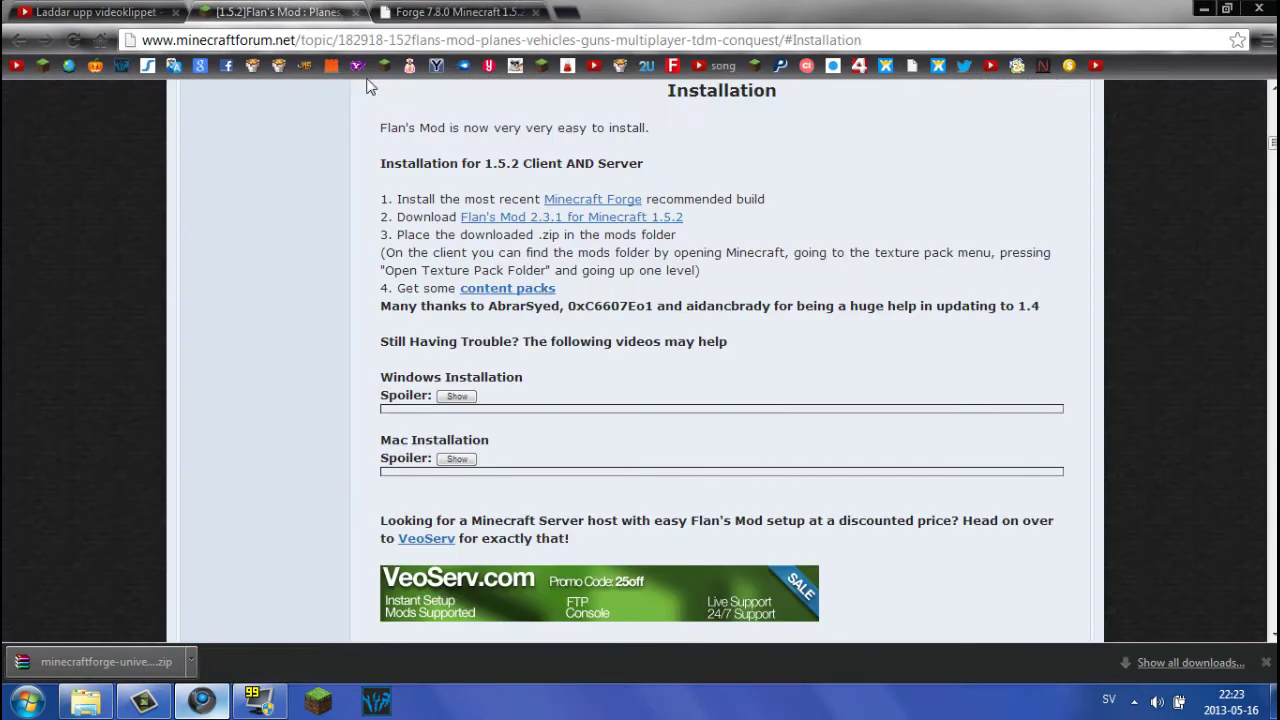
left_click(1265, 663)
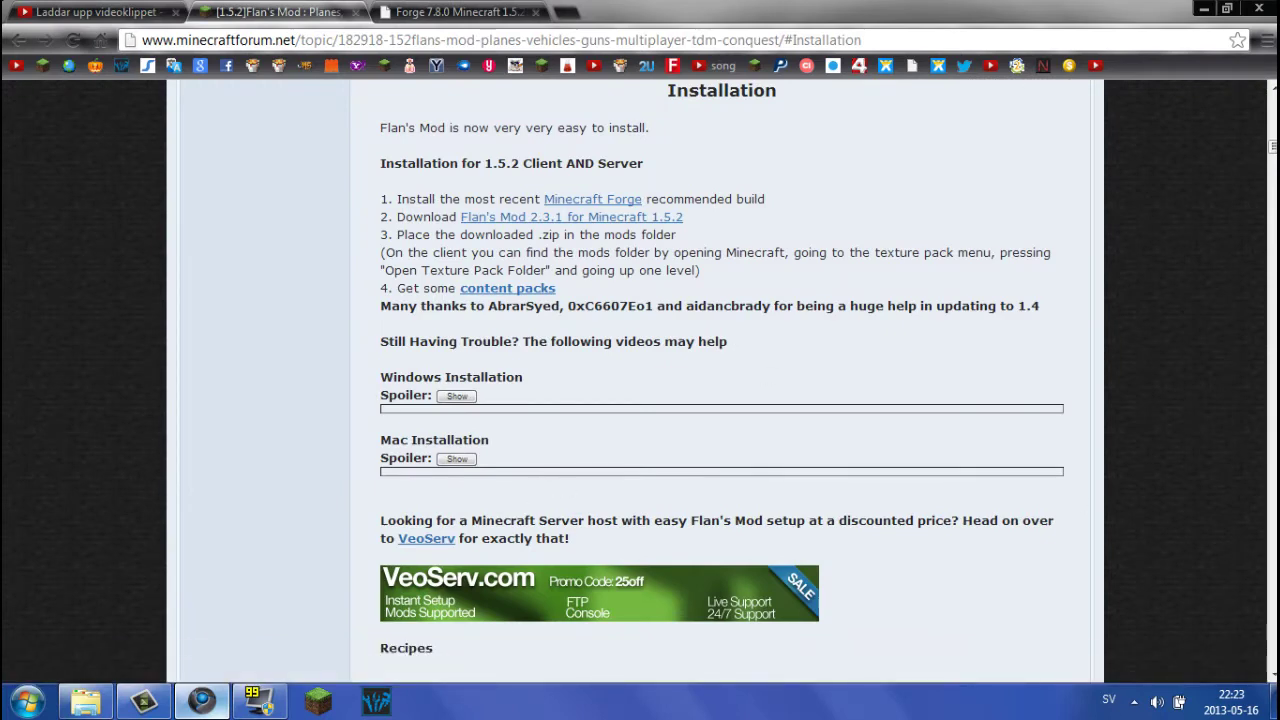
- View the minecraft.net home page in a new tab and close that tab
left_click(565, 12)
type("minecraft.net")
key("Return")
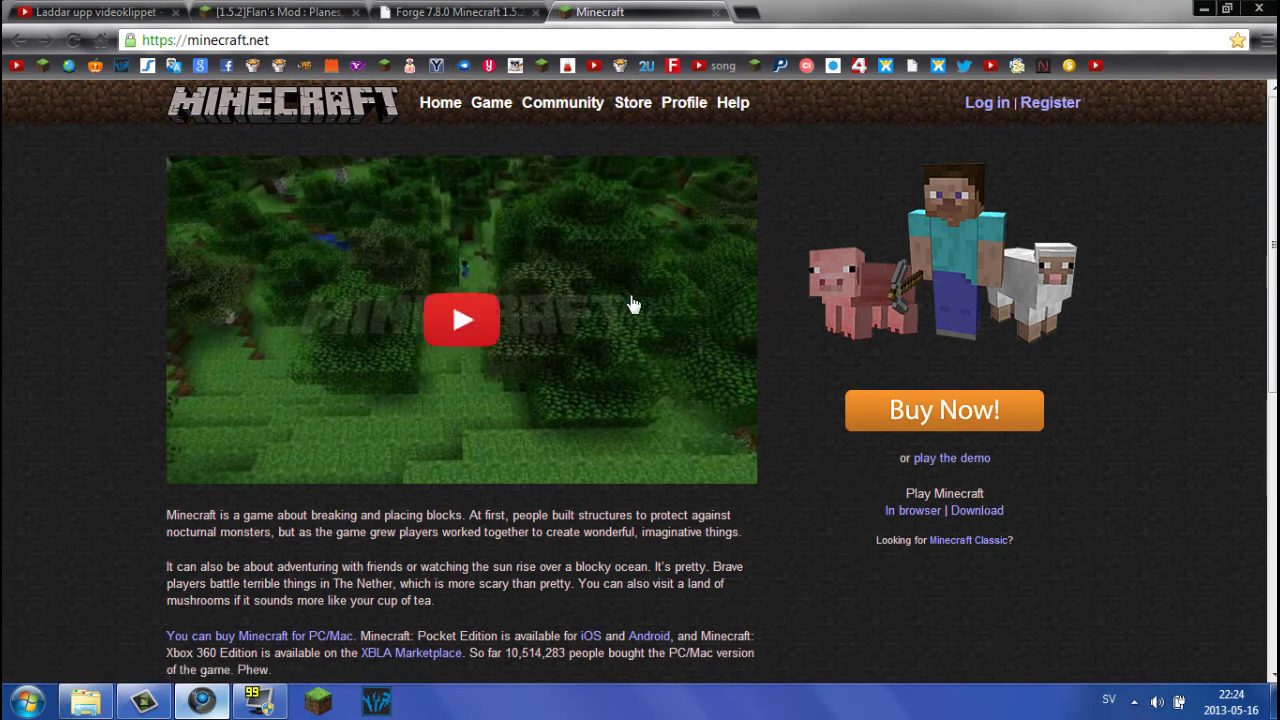
left_click(715, 12)
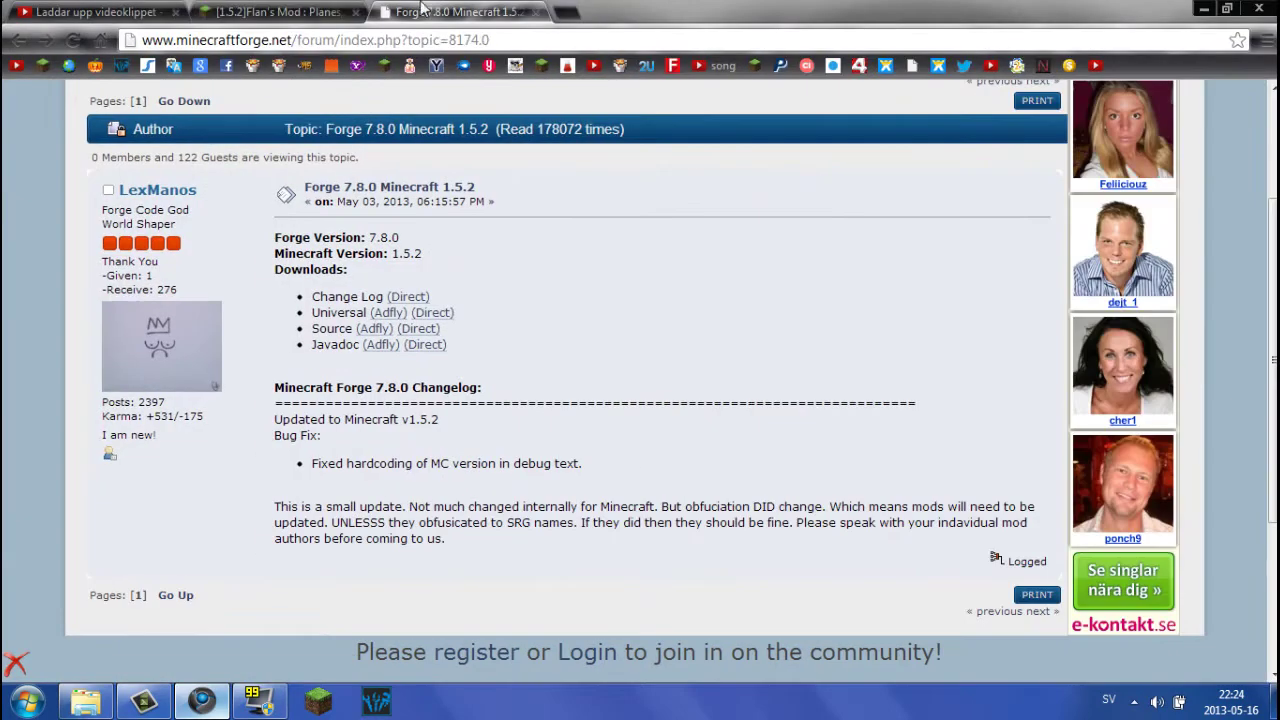
- Download Flan's Mod 2.3.1 for Minecraft 1.5.2 from MediaFire through the link in the mod's installation instructions
left_click(280, 12)
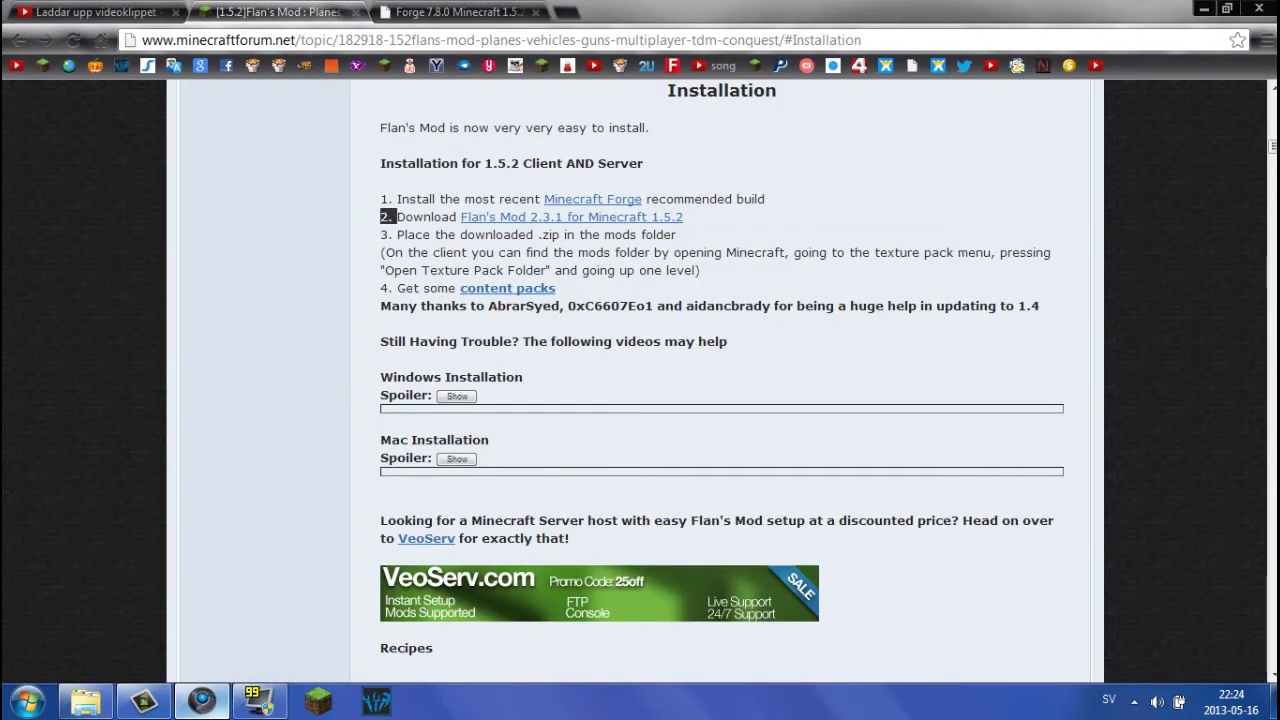
left_click_drag(396, 217, 680, 229)
left_click(432, 217)
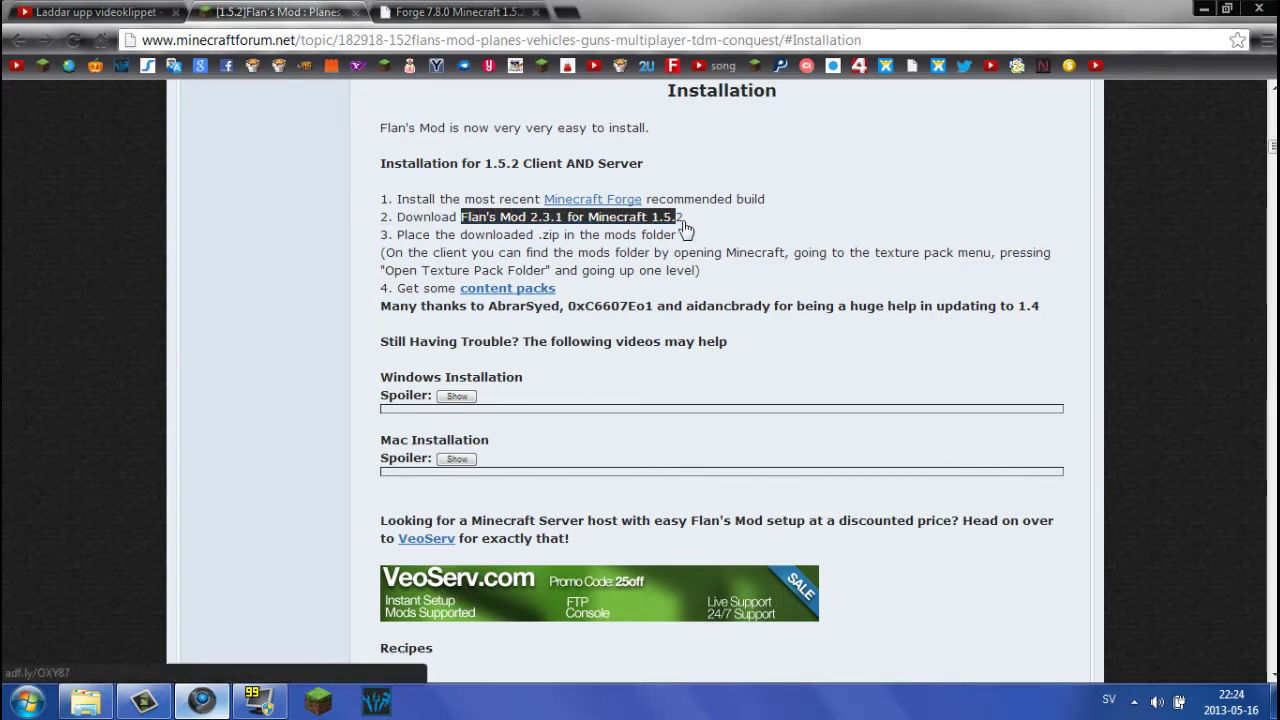
left_click(700, 221)
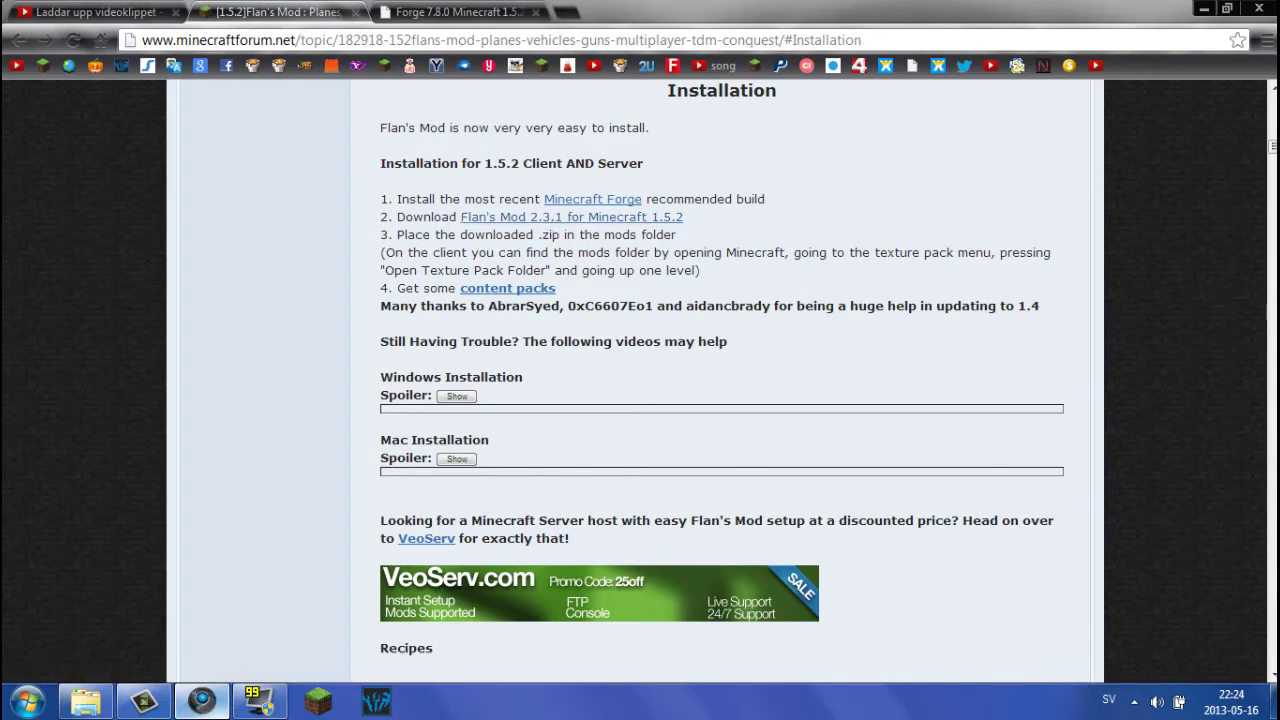
left_click(627, 220)
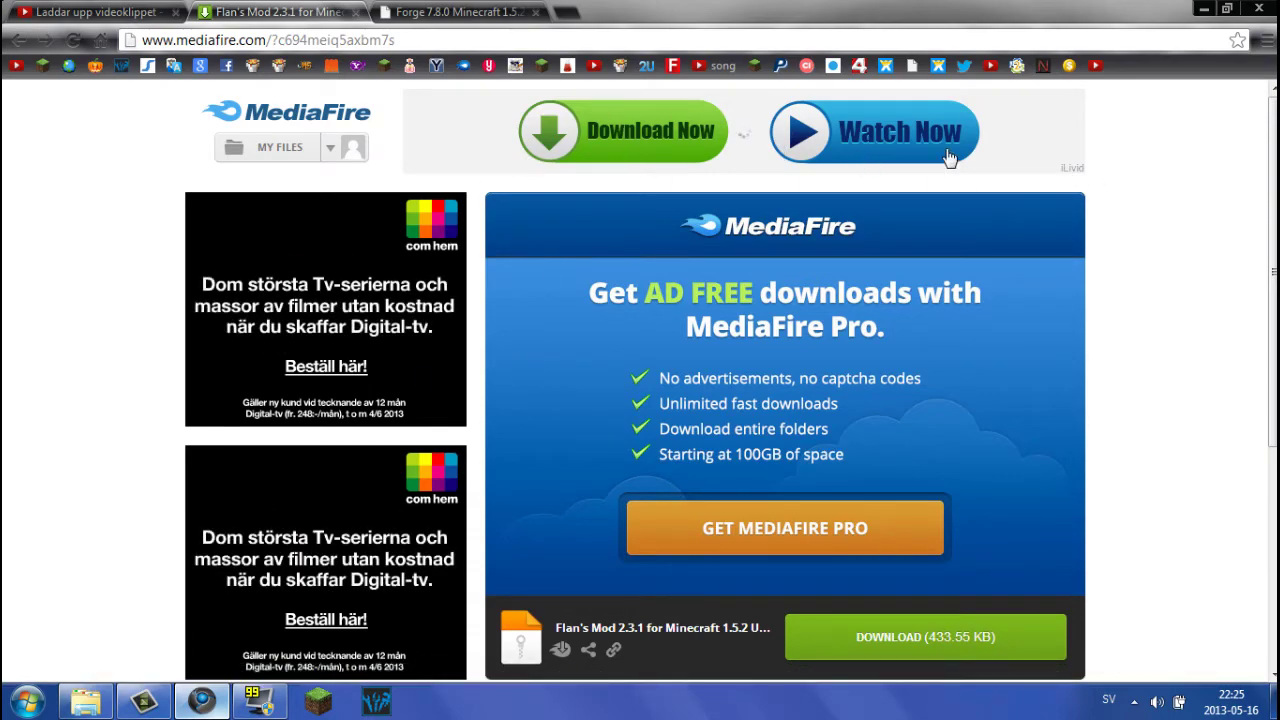
left_click(927, 648)
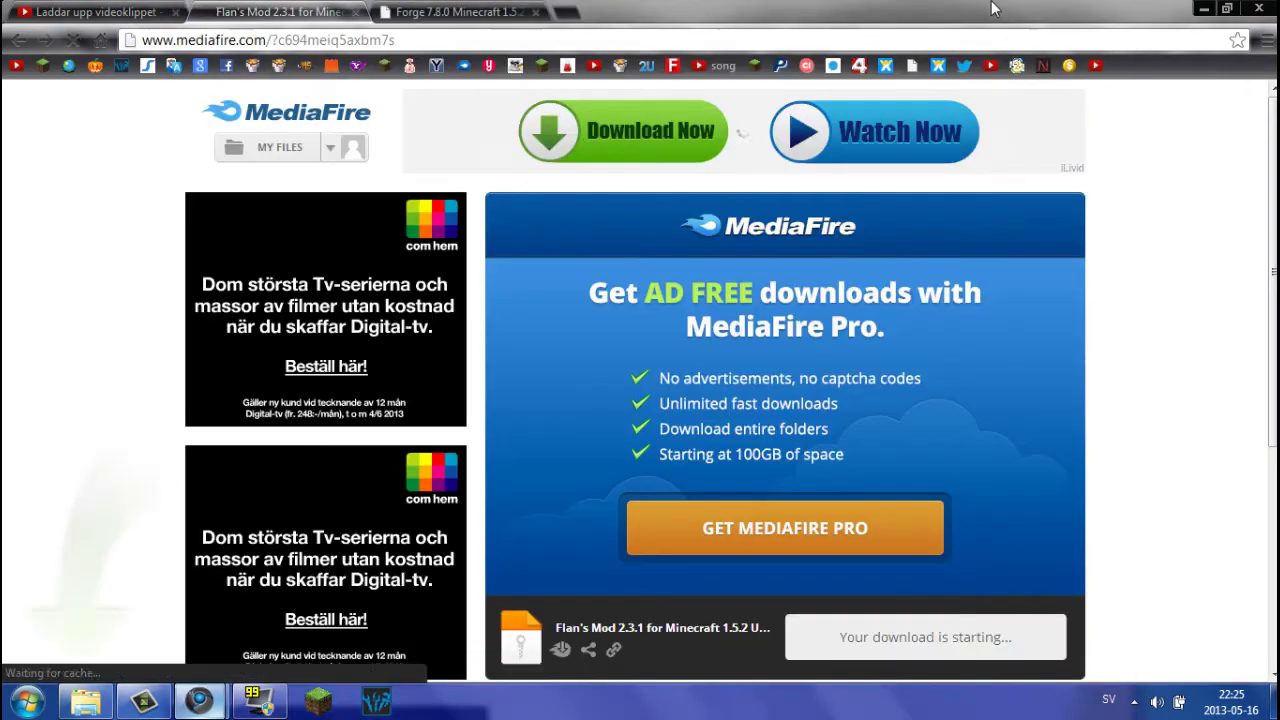
- Place the downloaded Flan's Mod 2.3.1 zip on the desktop beside the Forge zip
mouse_move(1010, 10)
left_mouse_down()
mouse_move(1019, 40)
mouse_move(996, 45)
mouse_move(1003, 15)
left_mouse_up()
left_click_drag(1205, 30, 1207, 28)
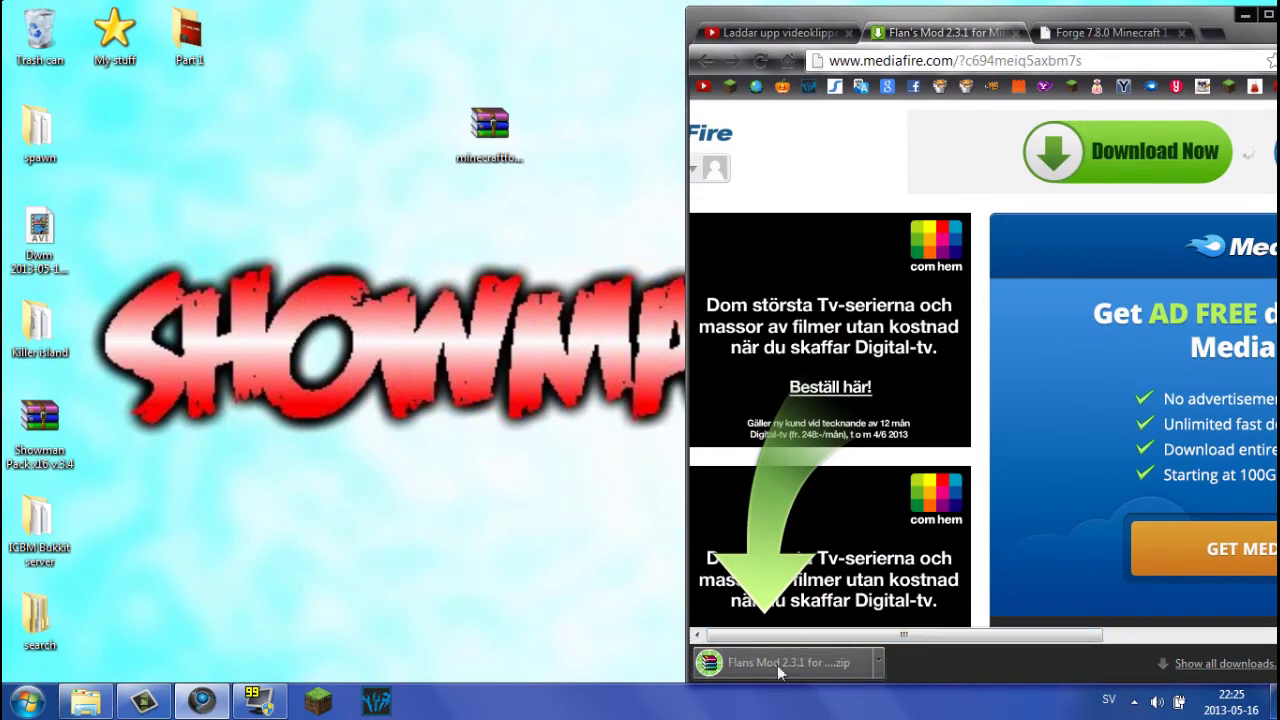
left_click_drag(780, 672, 505, 290)
left_click_drag(1105, 14, 934, 47)
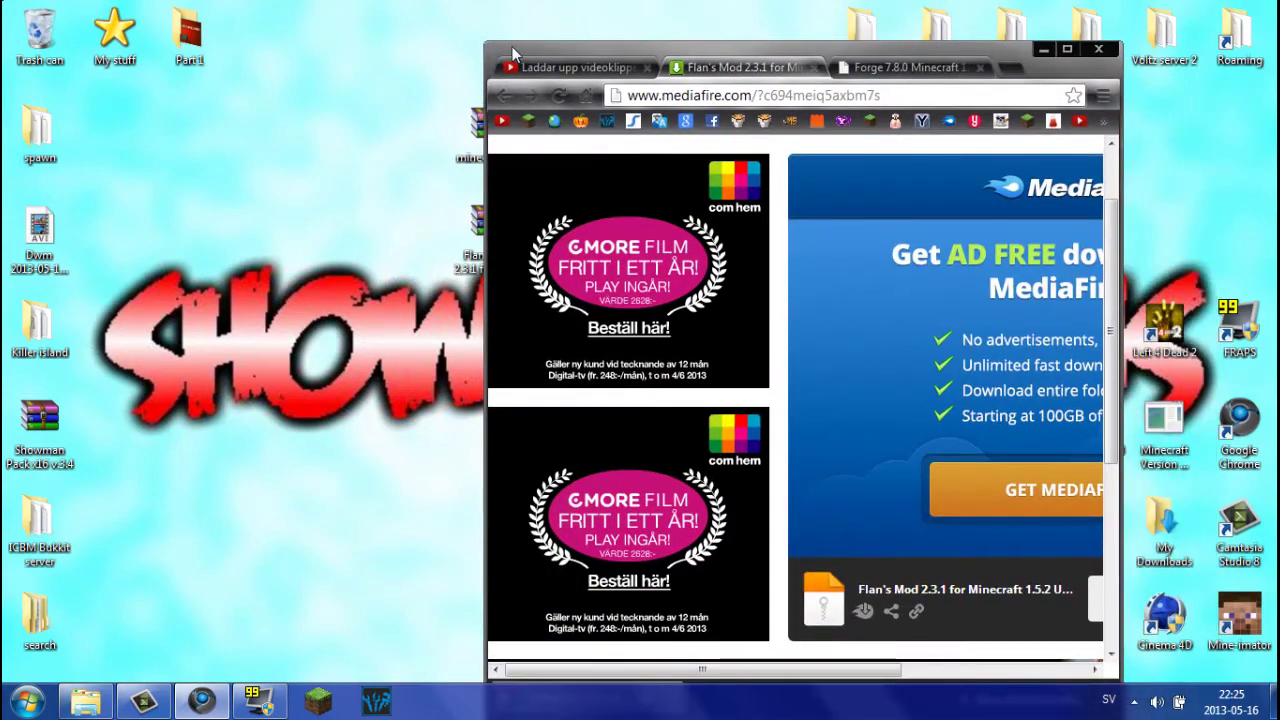
- Check the video upload's progress on YouTube and return to the MediaFire page
left_click(574, 62)
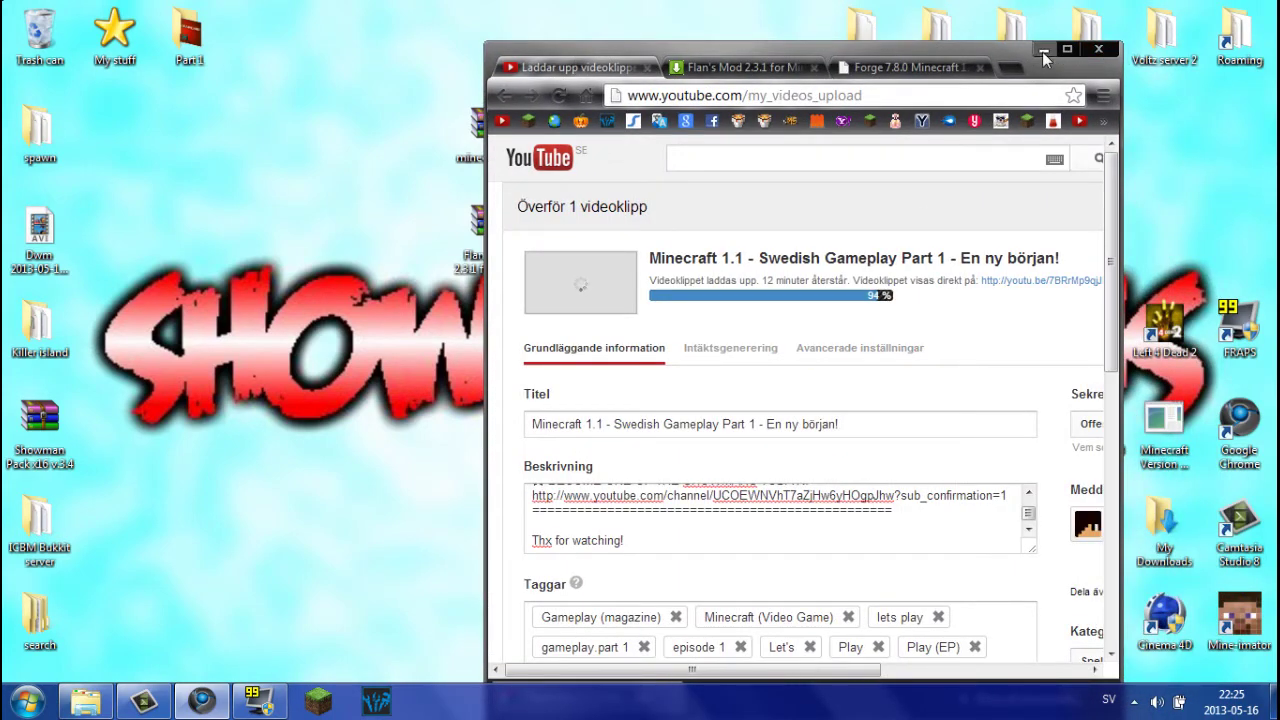
left_click_drag(1001, 52, 1026, 36)
left_click(760, 52)
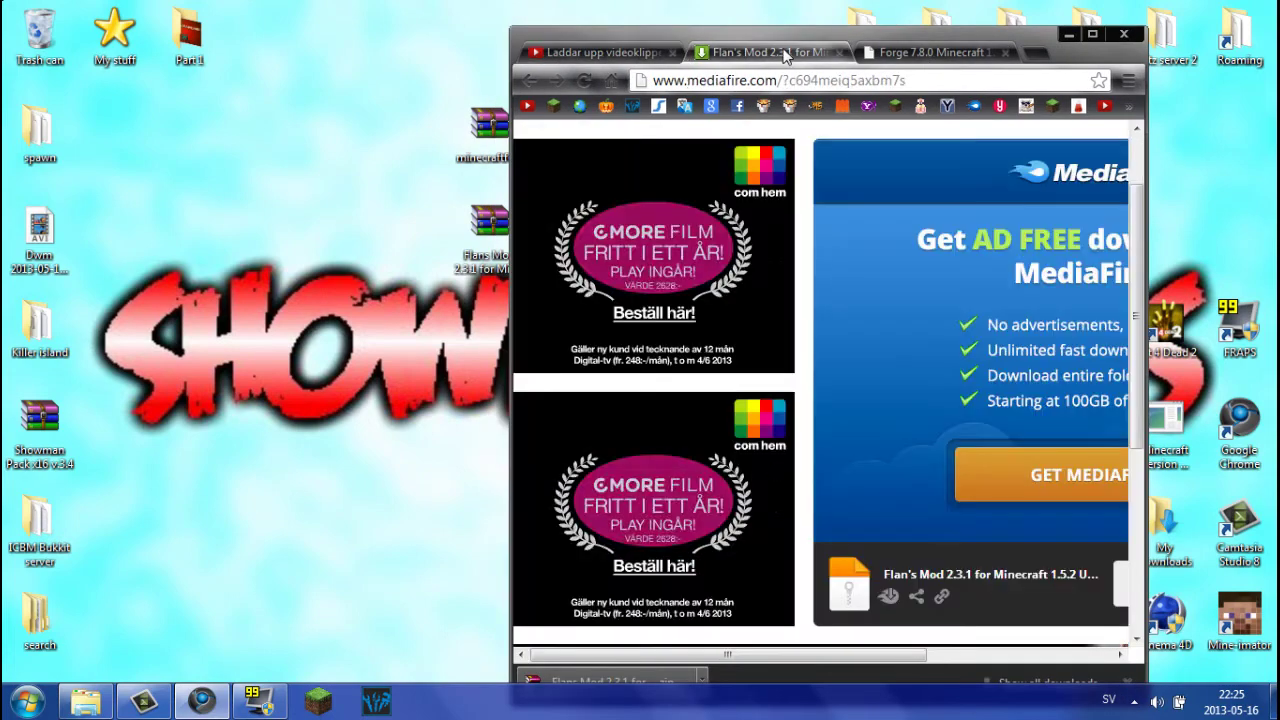
- Maximize the browser, go back from MediaFire to the Flan's Mod forum thread, and dismiss the download bar
double_click(973, 37)
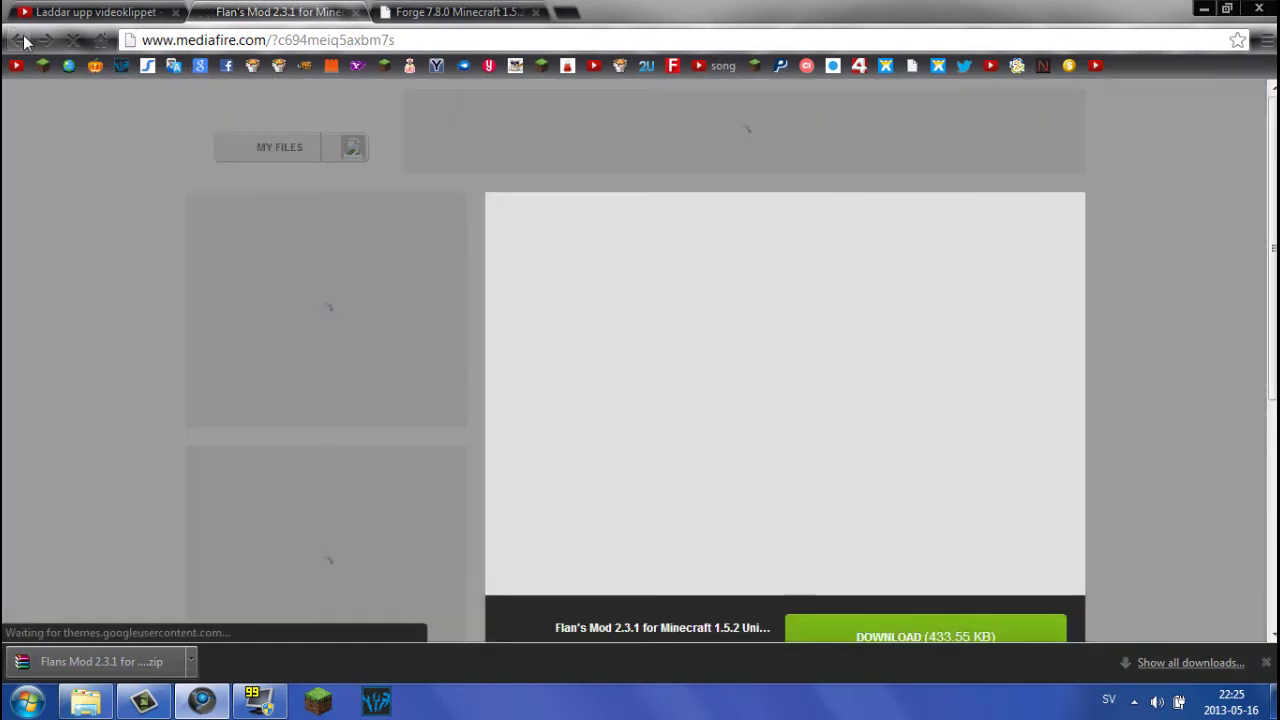
left_click(22, 40)
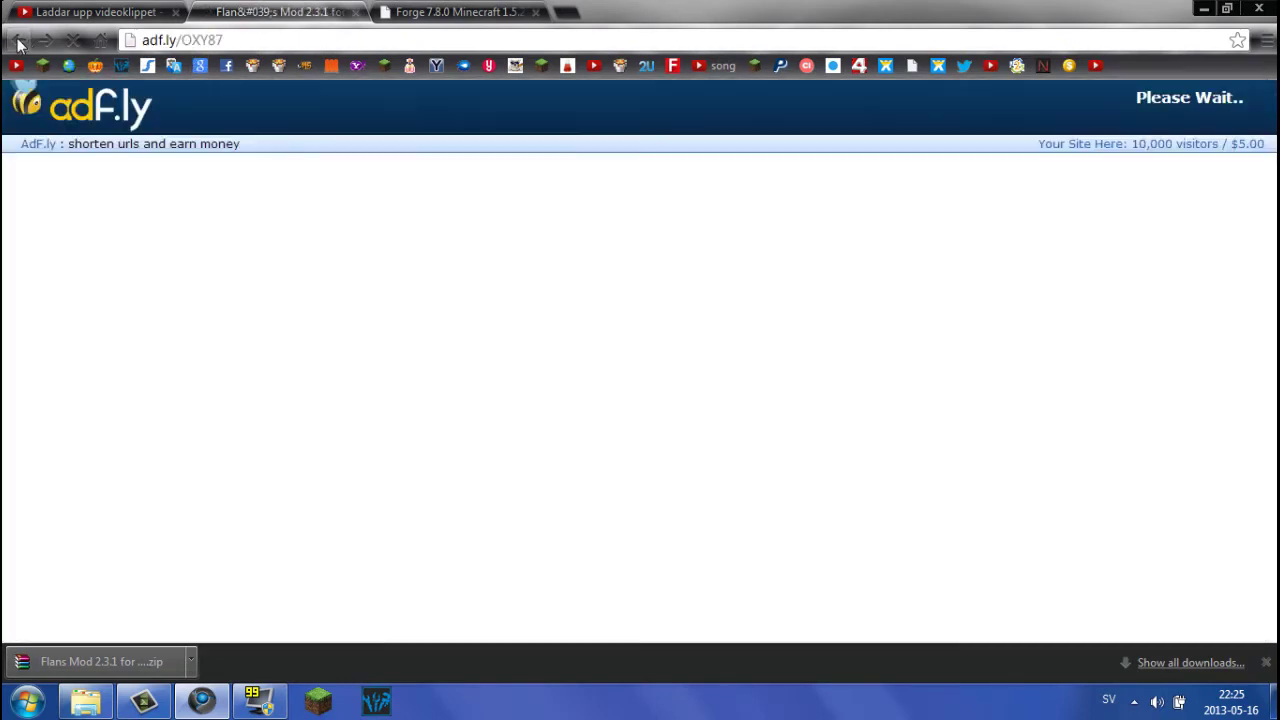
left_click(22, 42)
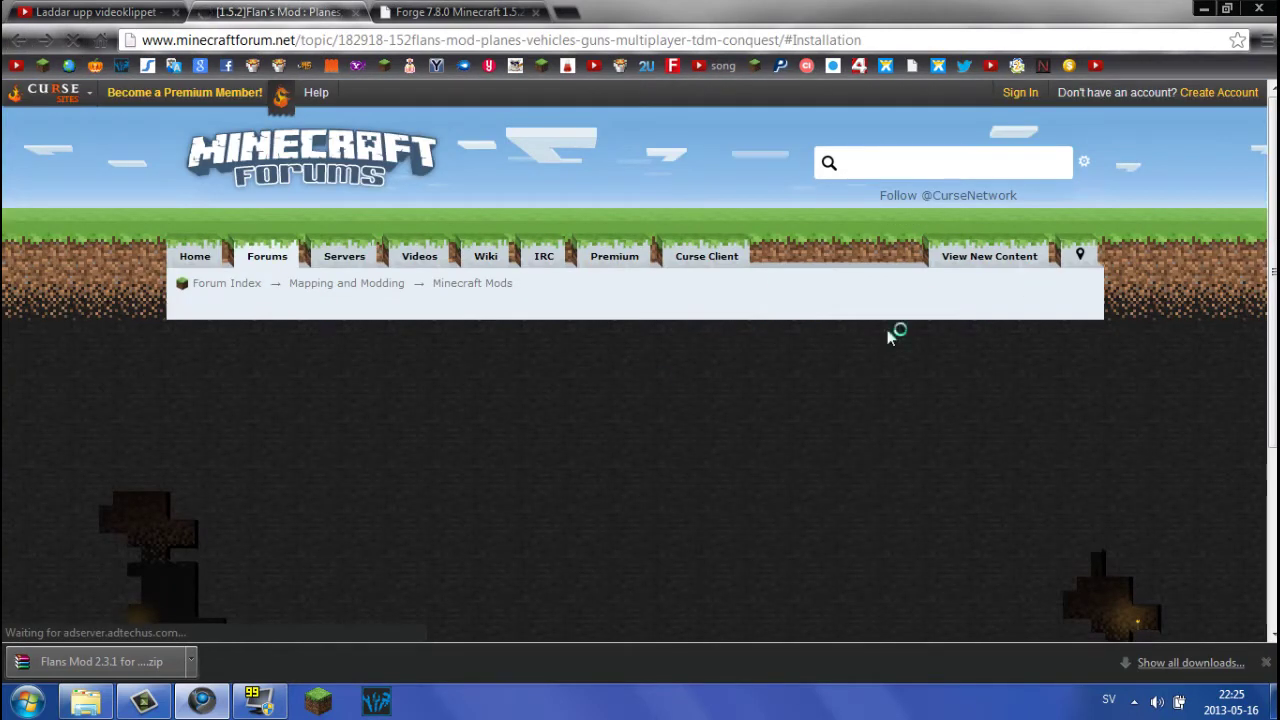
left_click(1266, 664)
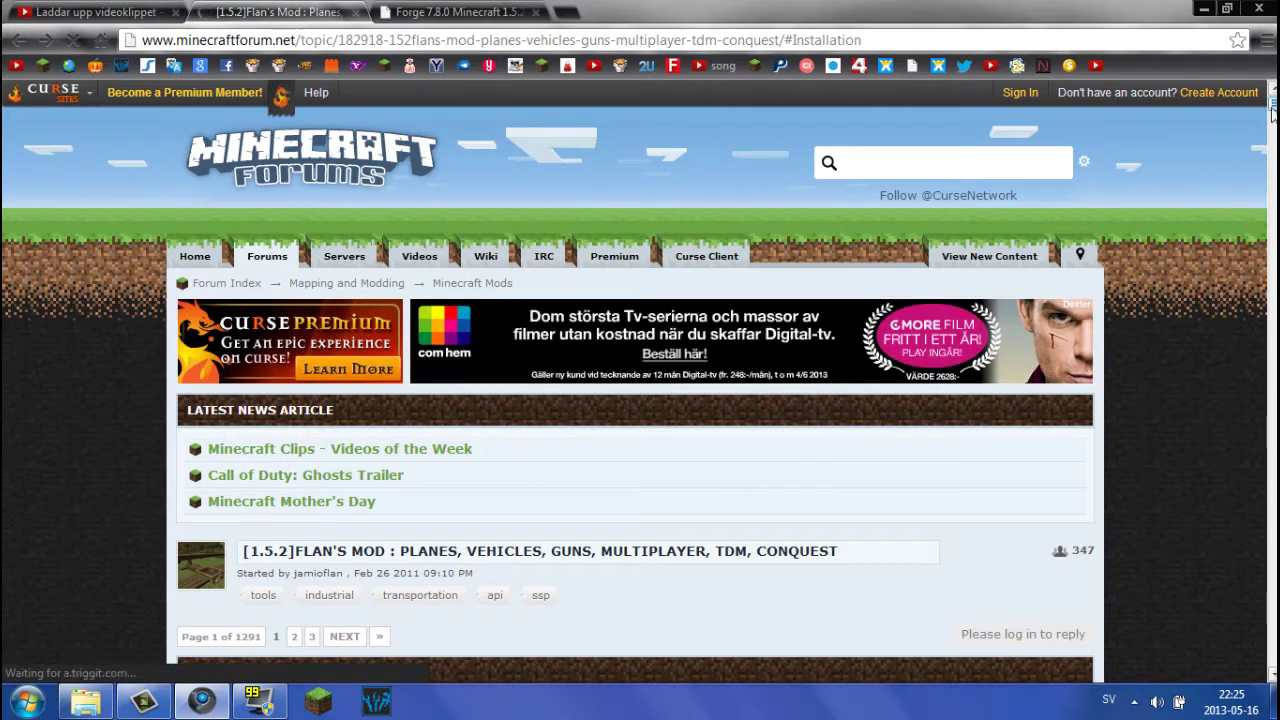
- Look through the Flan's Mod thread for the Content Packs section and its Simple Parts Pack download links
scroll(1232, 308, "down", 15)
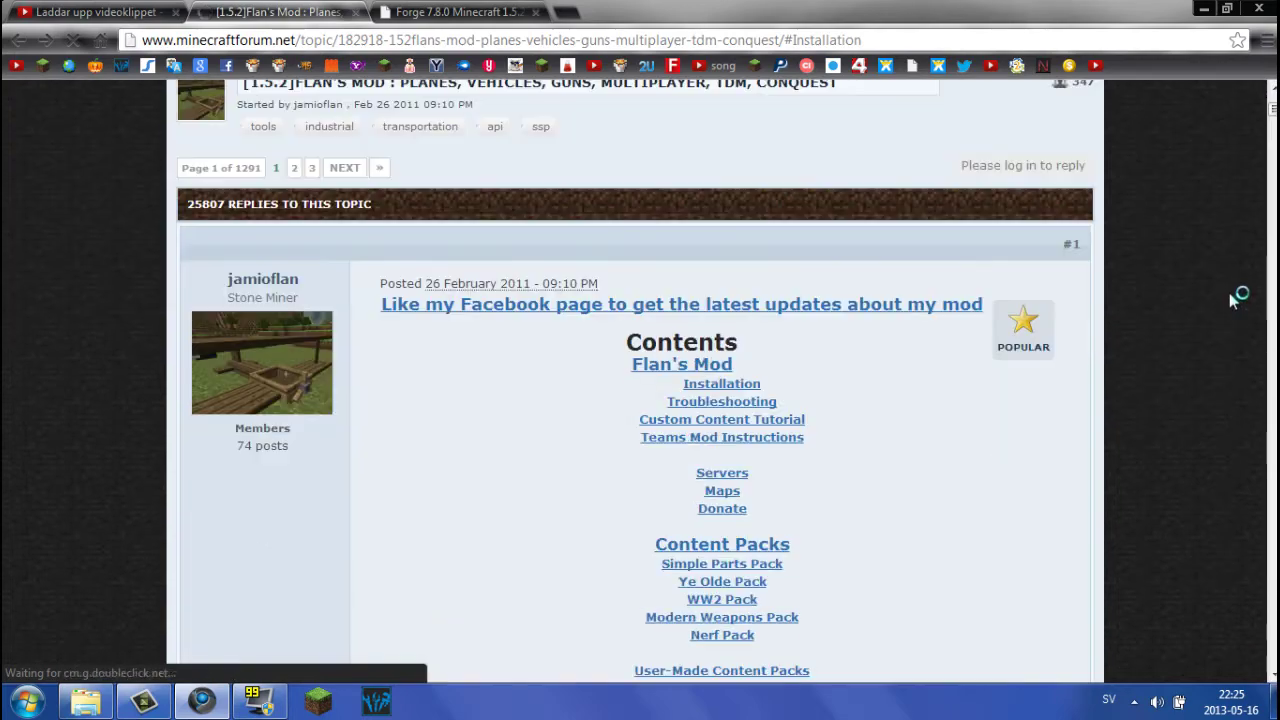
scroll(1235, 285, "down", 9)
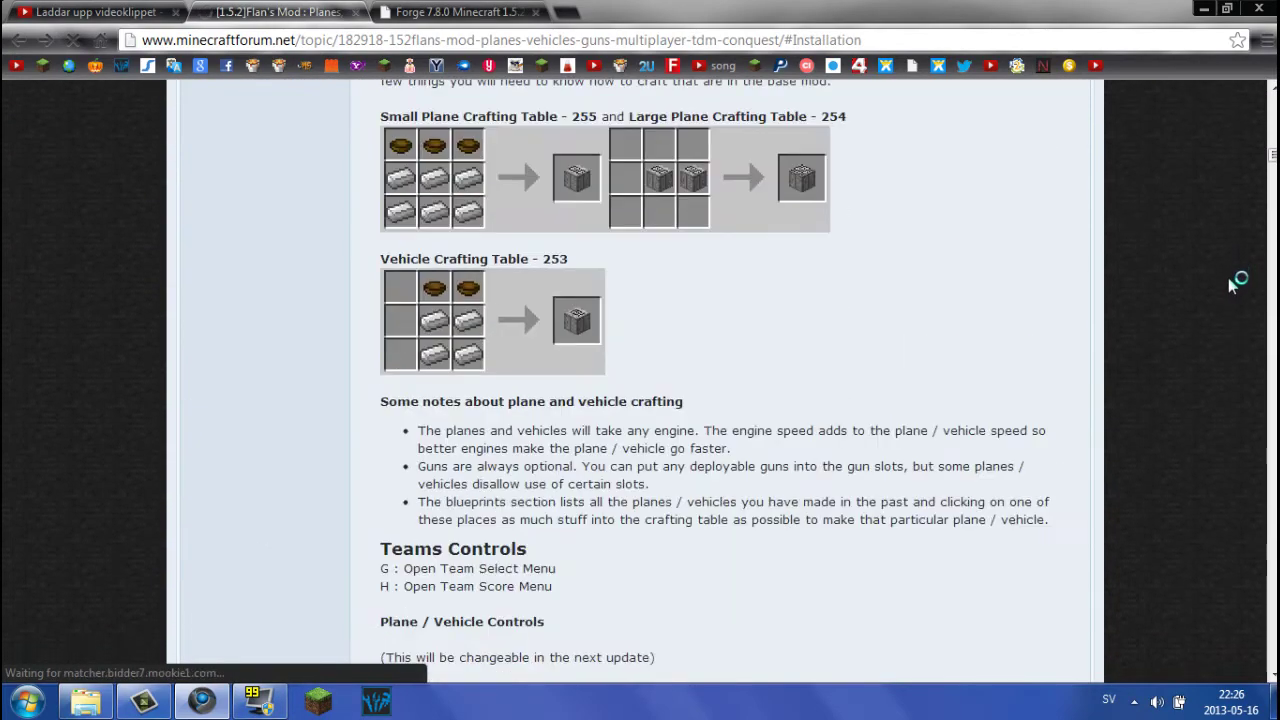
scroll(1220, 290, "down", 1)
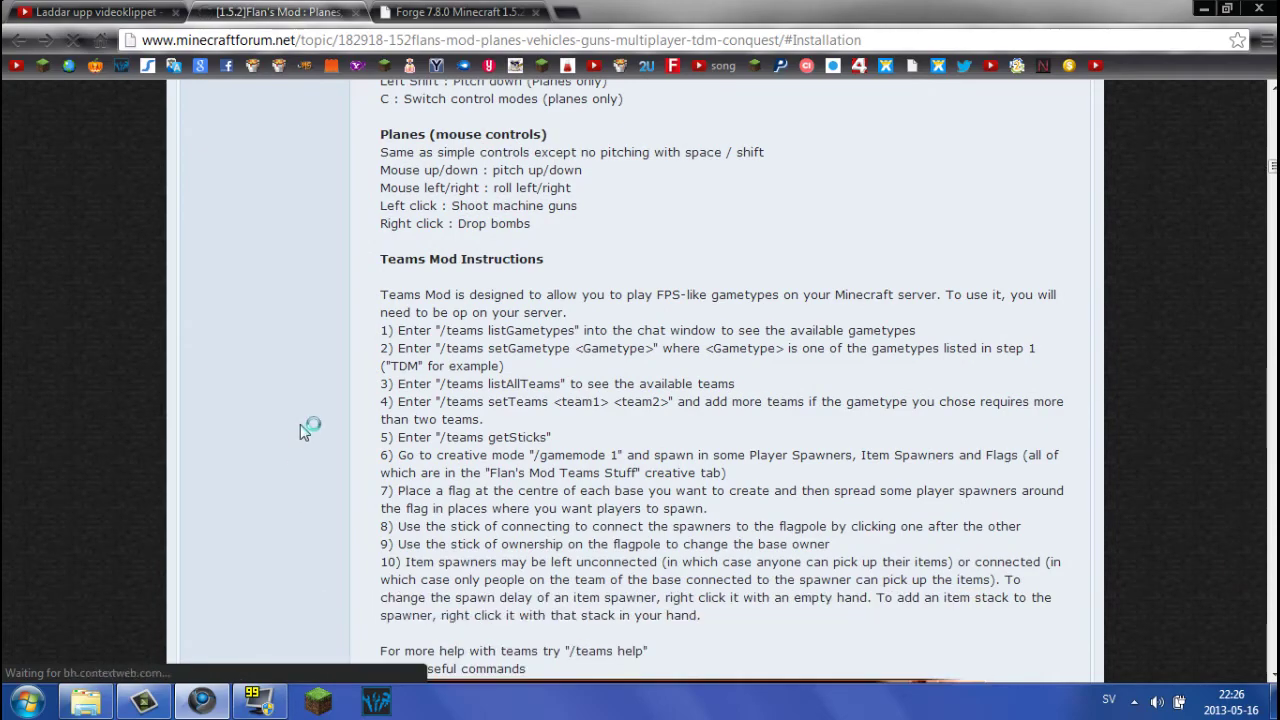
scroll(300, 424, "down", 8)
scroll(312, 414, "down", 15)
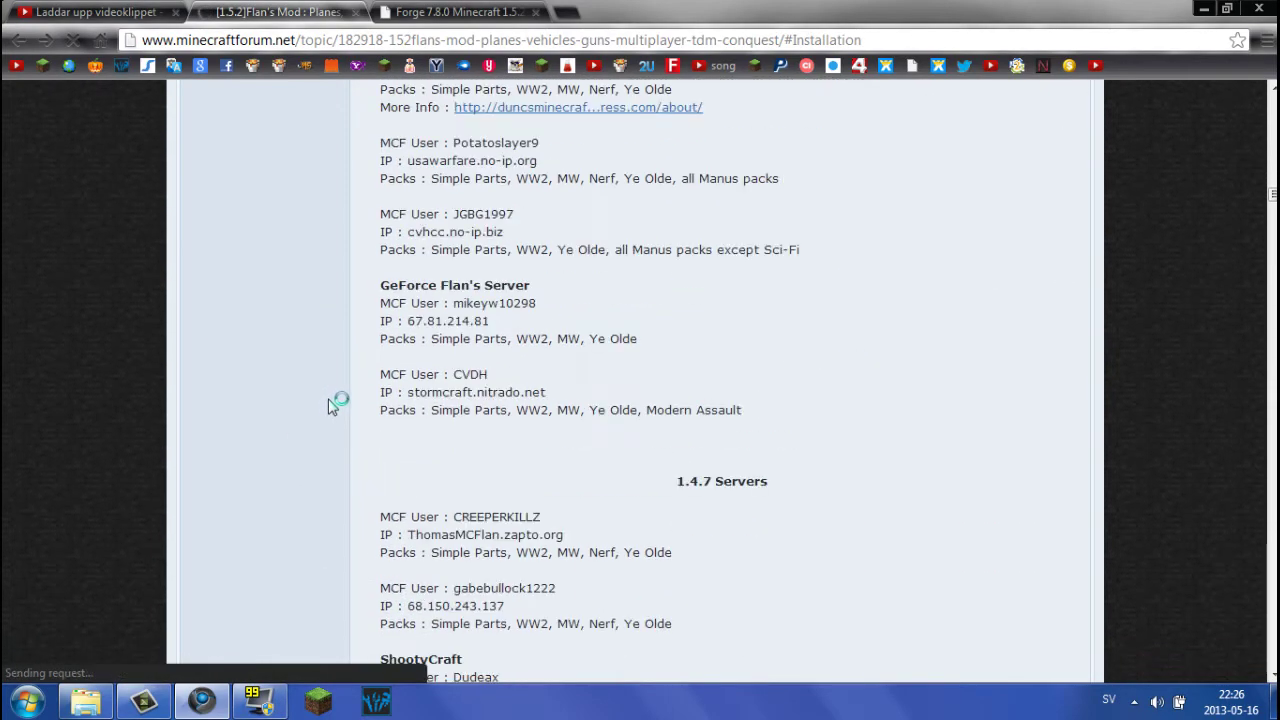
scroll(336, 405, "down", 20)
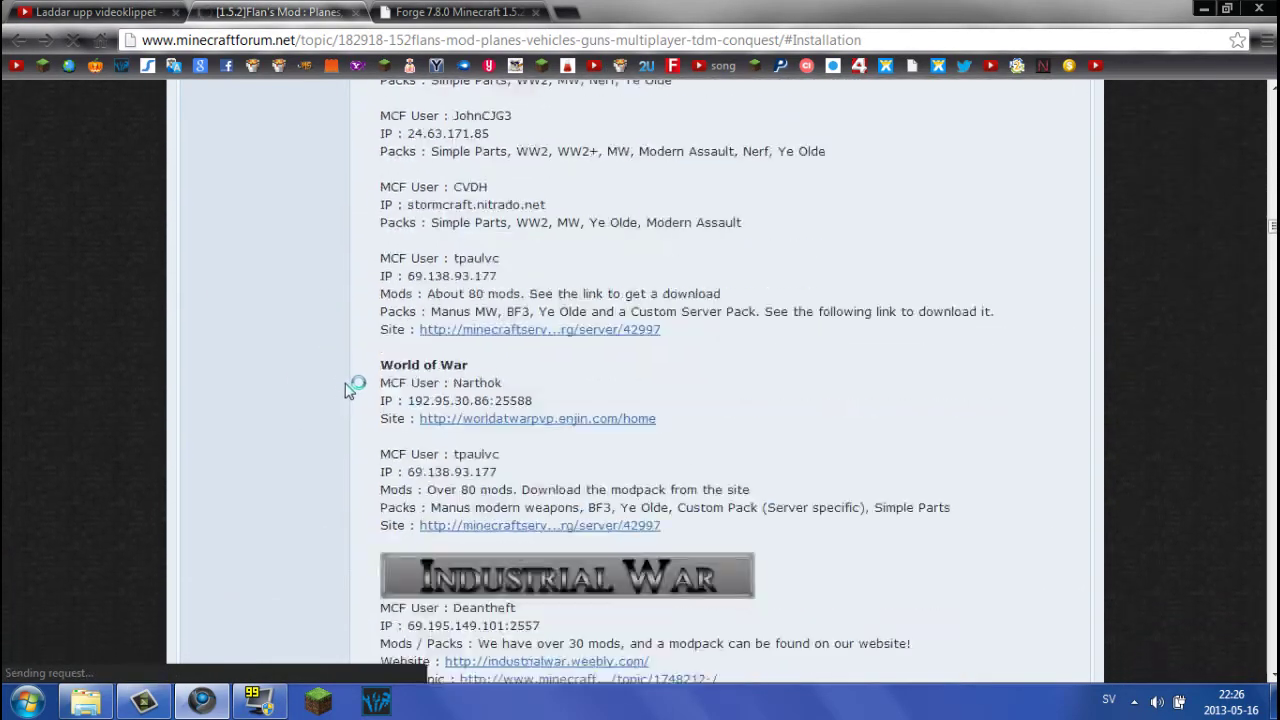
scroll(345, 390, "down", 6)
scroll(350, 388, "up", 3)
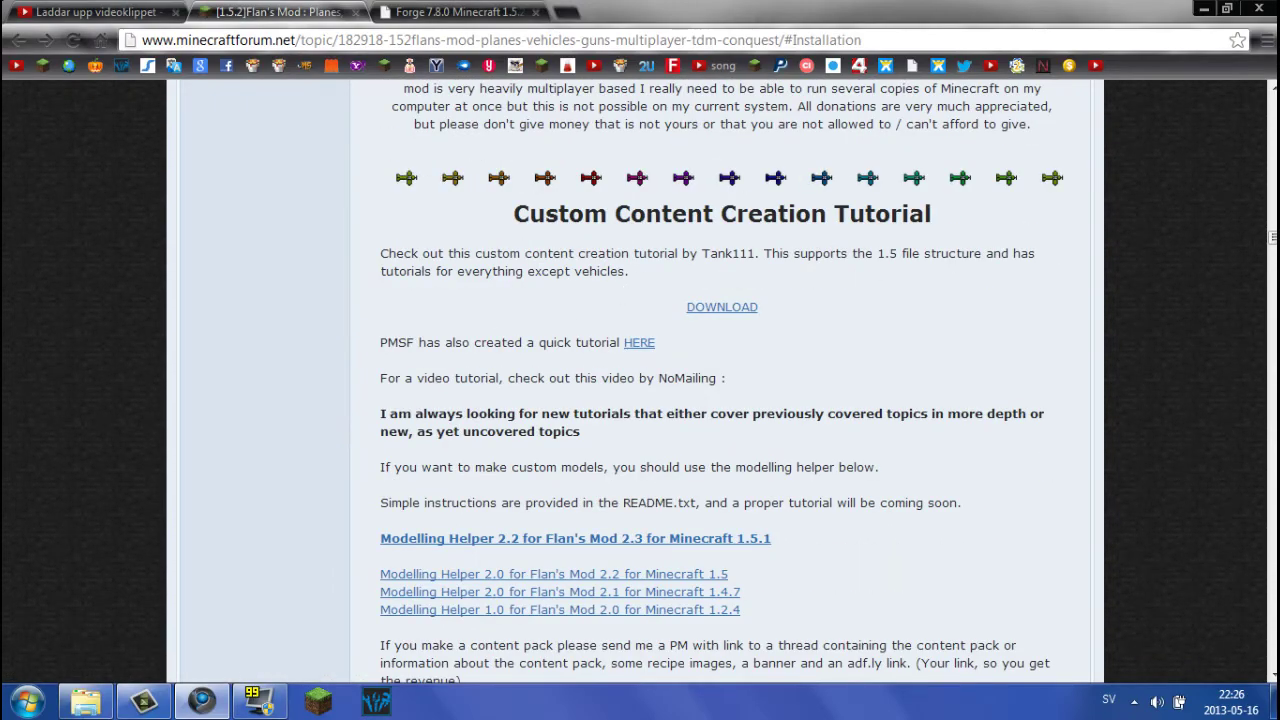
scroll(560, 346, "down", 6)
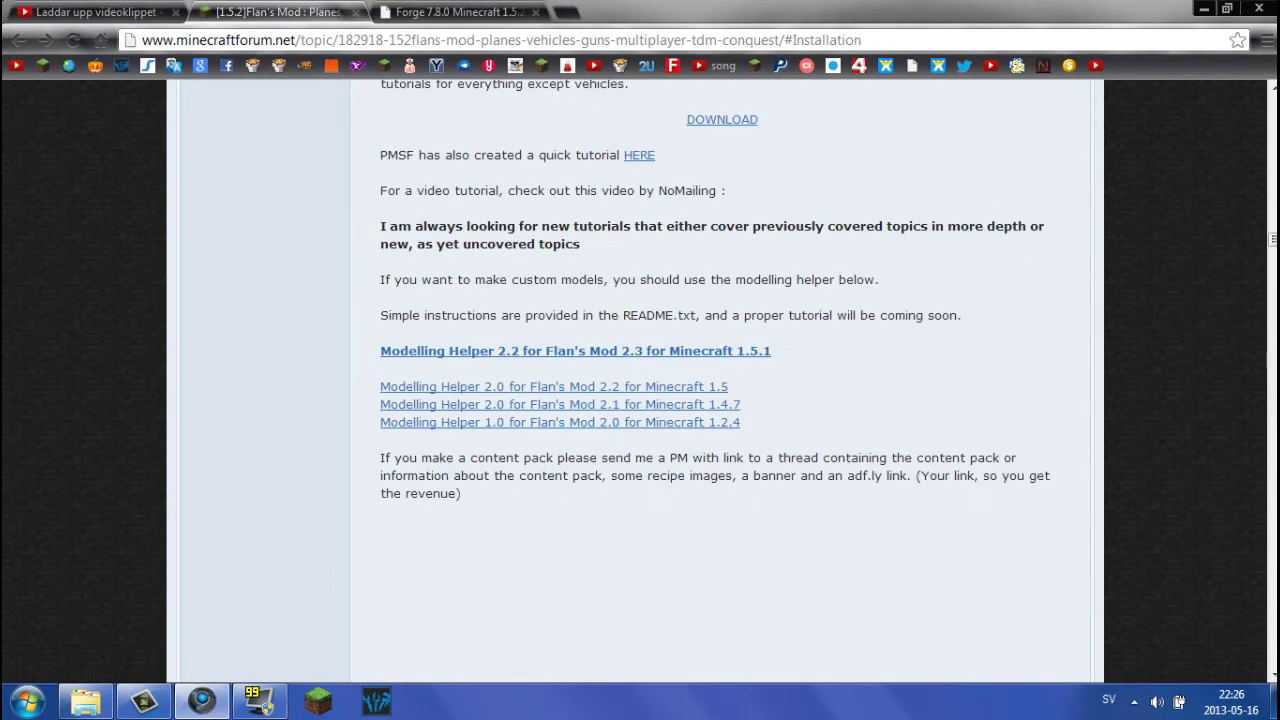
scroll(866, 355, "down", 3)
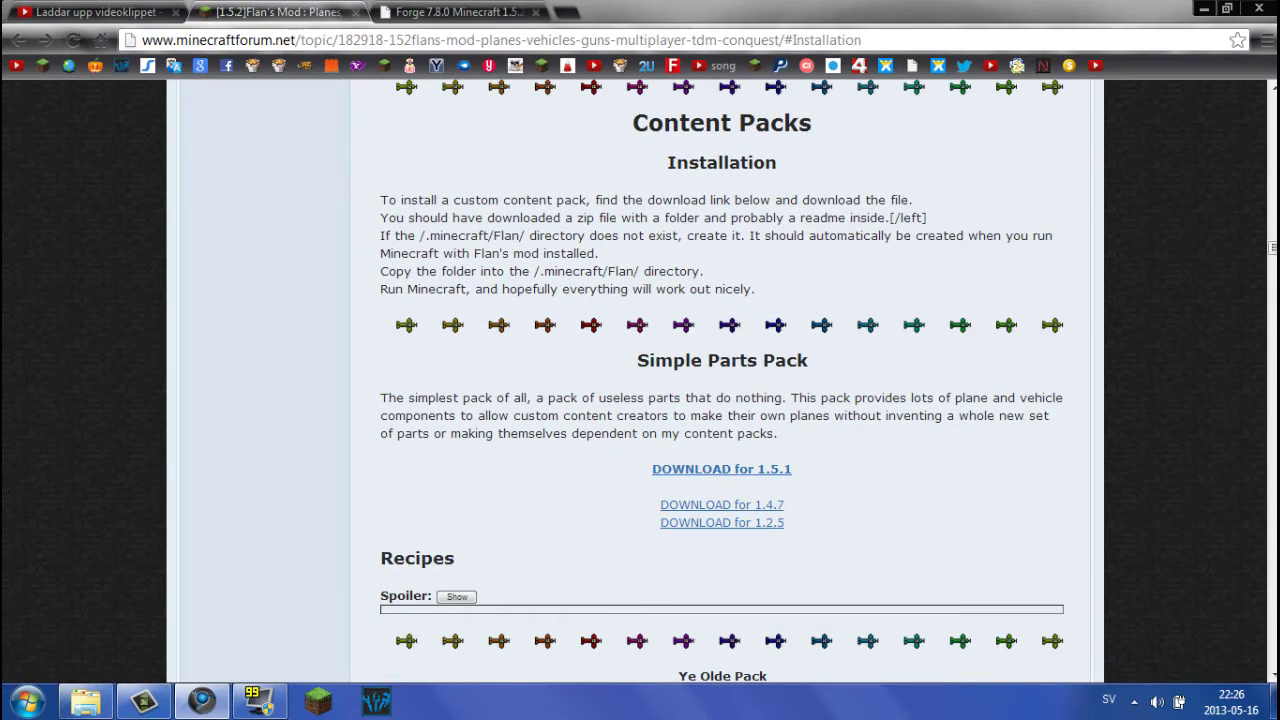
scroll(505, 317, "down", 5)
scroll(500, 314, "up", 3)
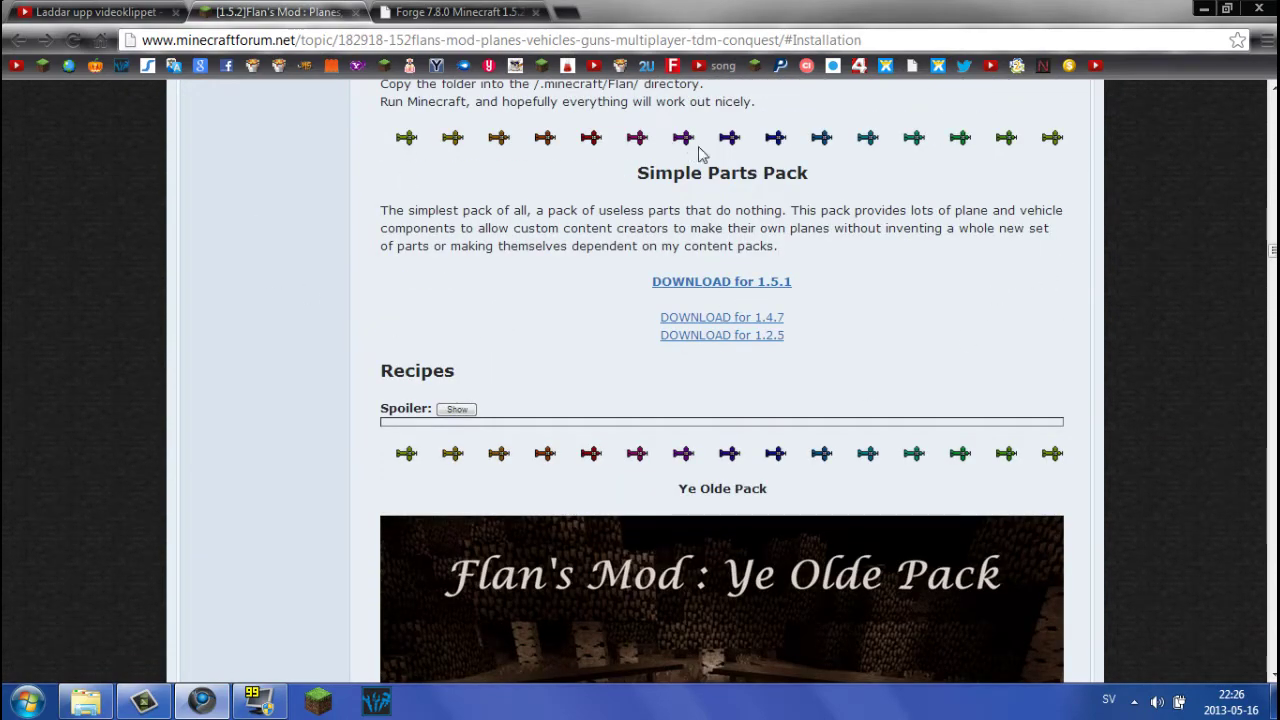
- Open the Simple Parts Pack's 1.5.1 download link in a new tab and return to the Flan's Mod thread
left_click(764, 290)
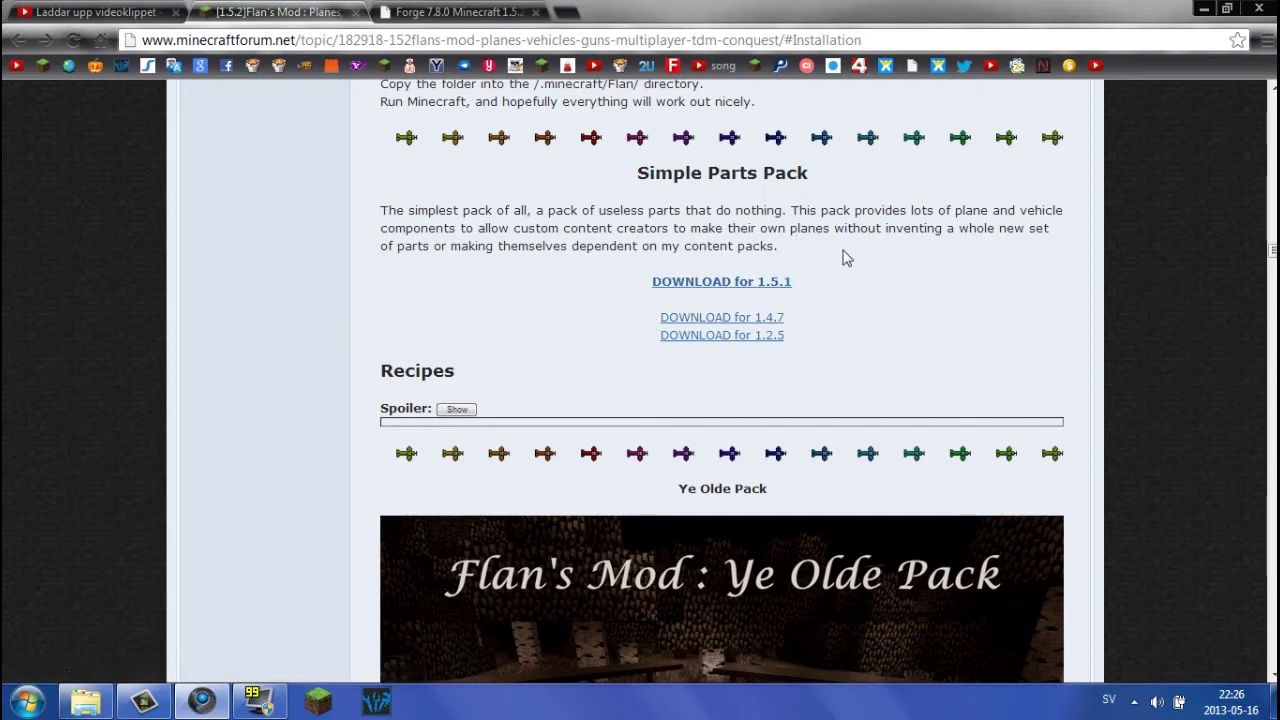
right_click(735, 290)
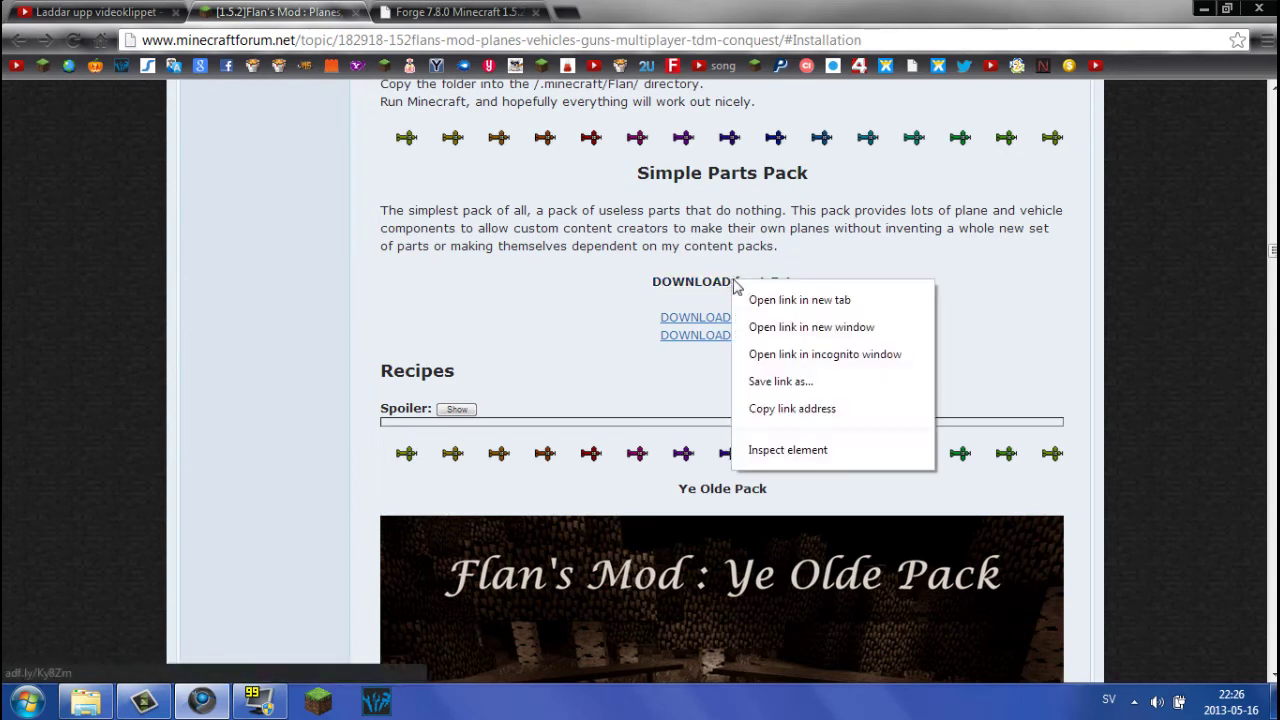
left_click(765, 294)
left_click(445, 11)
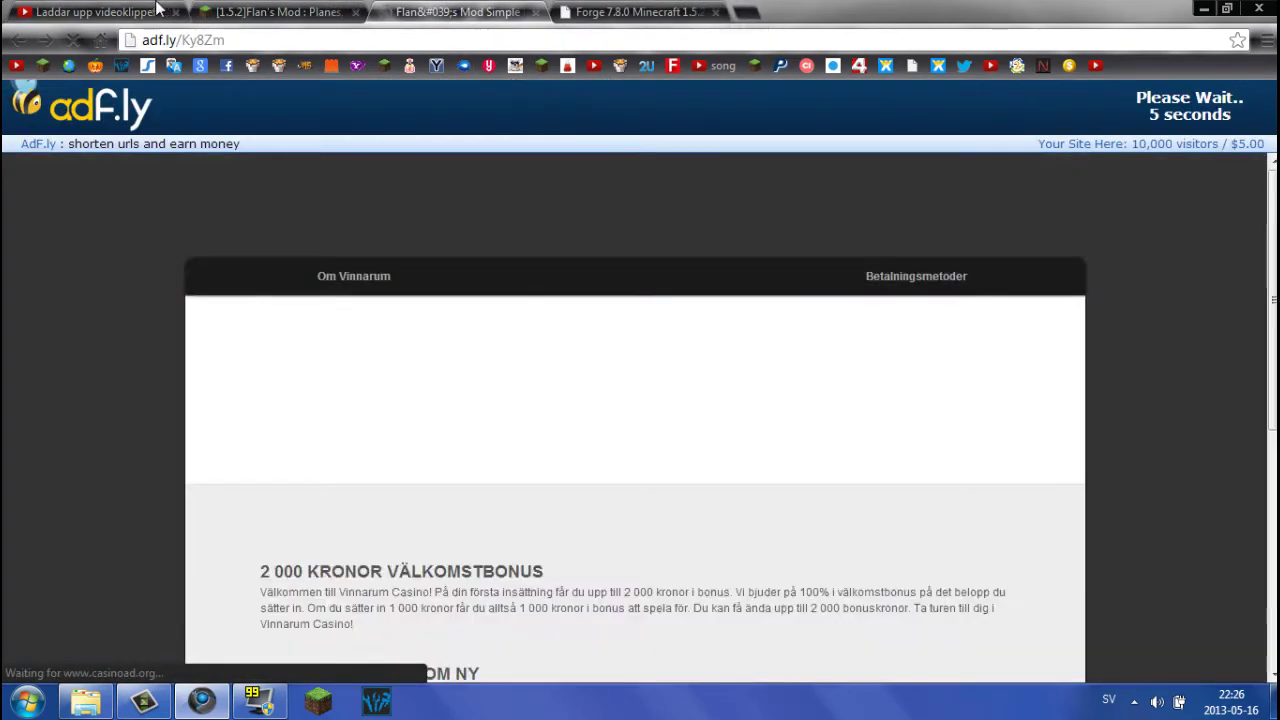
key("ctrl+shift+Tab")
- Open the Ye Olde Pack's 1.5.1 download link in a new tab
scroll(674, 230, "down", 2)
scroll(674, 230, "up", 4)
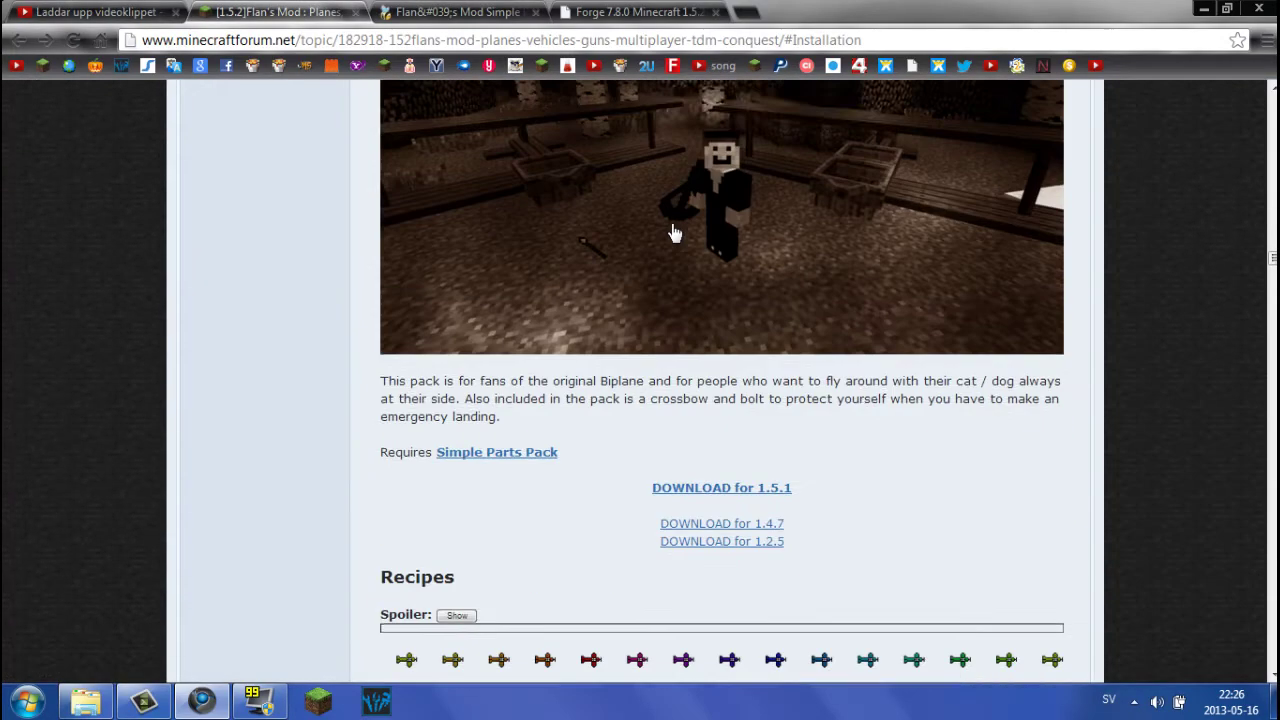
scroll(690, 240, "down", 3)
scroll(760, 262, "up", 4)
scroll(726, 127, "down", 1)
scroll(823, 260, "up", 2)
scroll(820, 390, "down", 2)
scroll(744, 337, "down", 1)
right_click(717, 398)
left_click(765, 414)
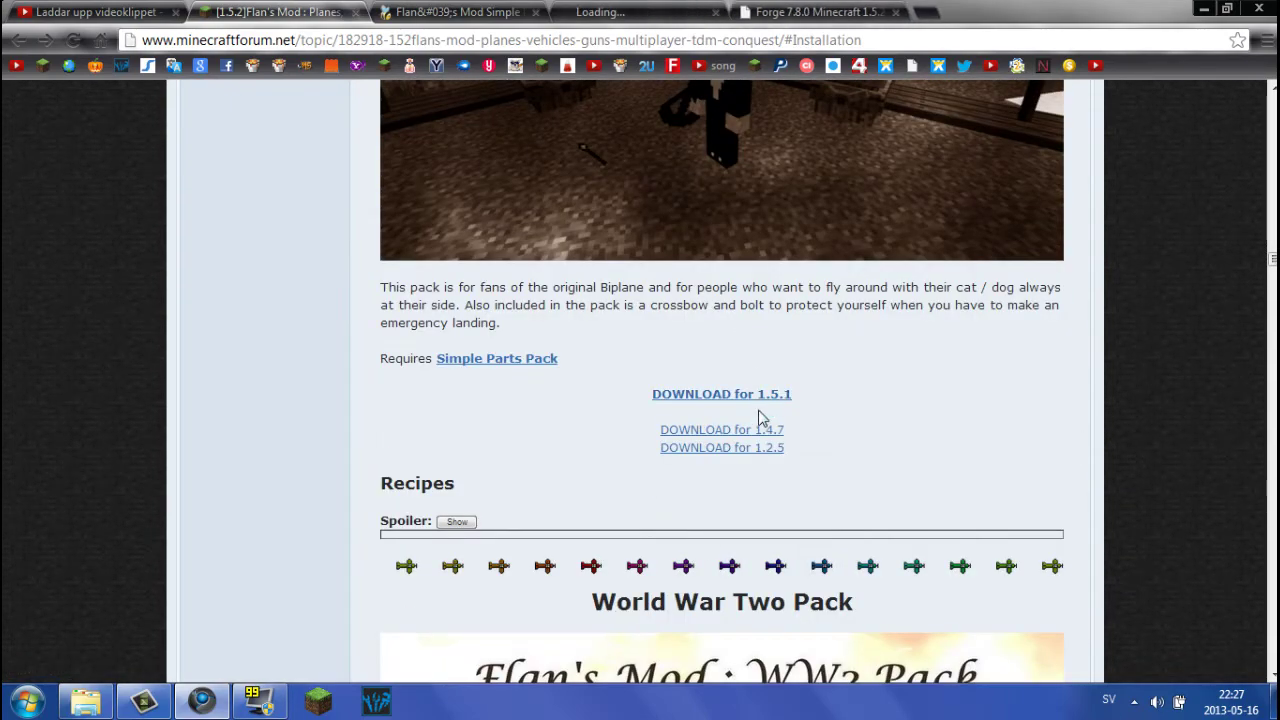
- Open the World War Two Pack's 1.5.1 download link in a new tab
scroll(771, 371, "down", 6)
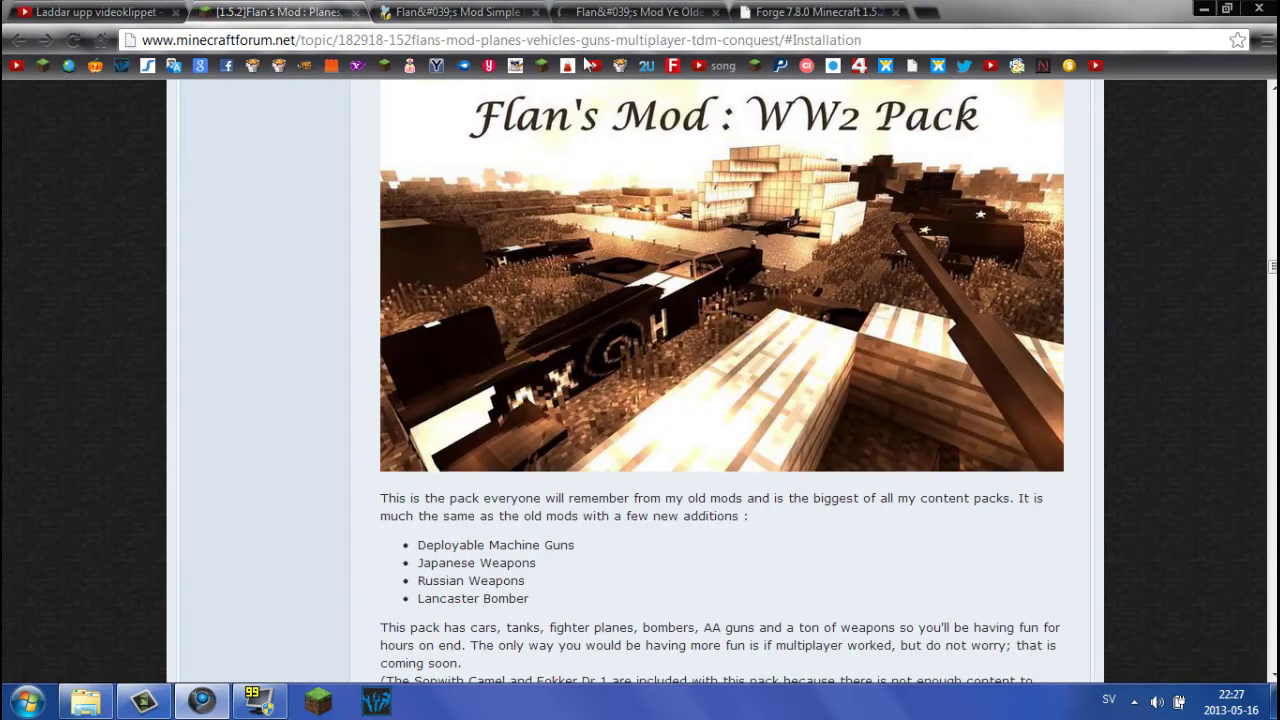
scroll(817, 427, "down", 3)
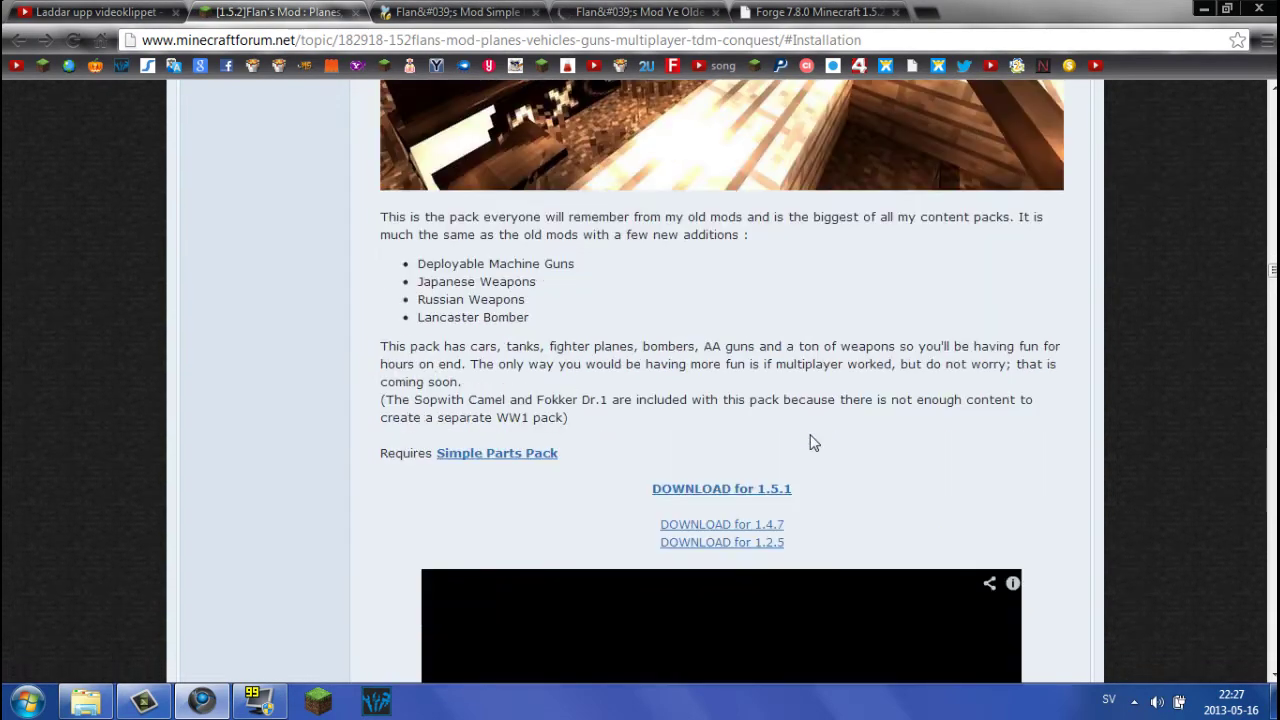
scroll(790, 466, "up", 3)
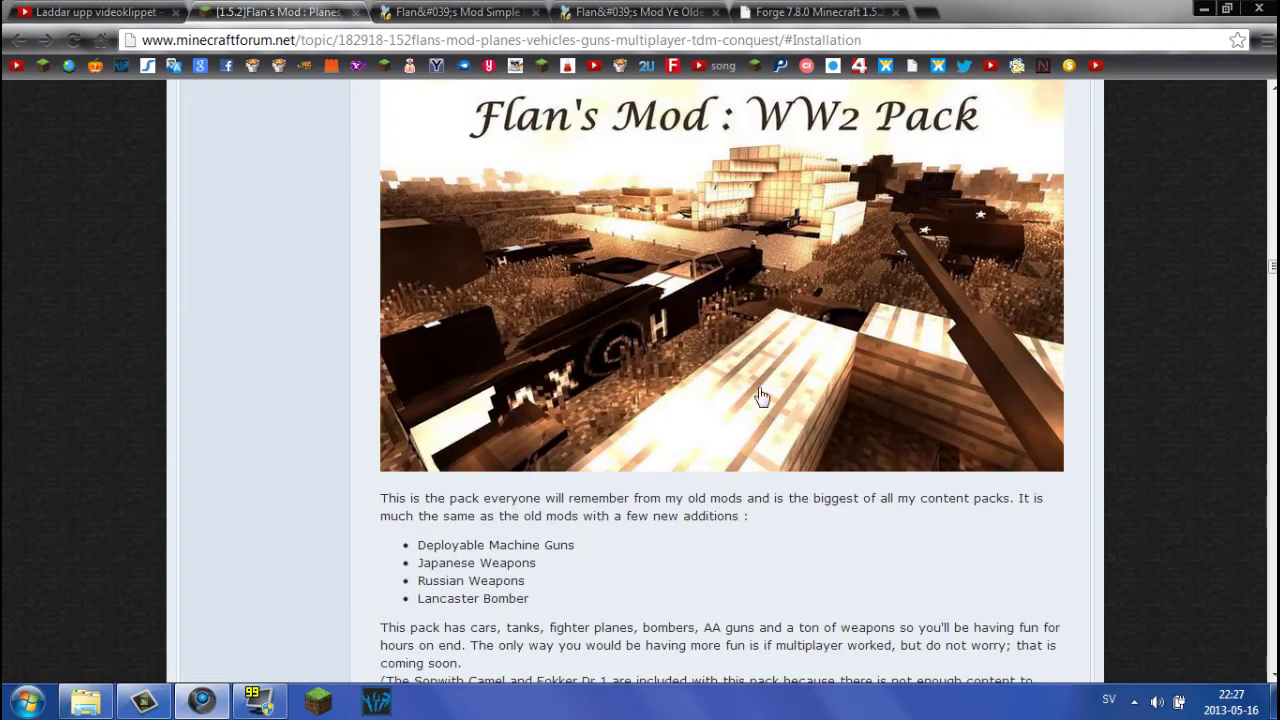
scroll(760, 396, "up", 1)
scroll(704, 229, "down", 4)
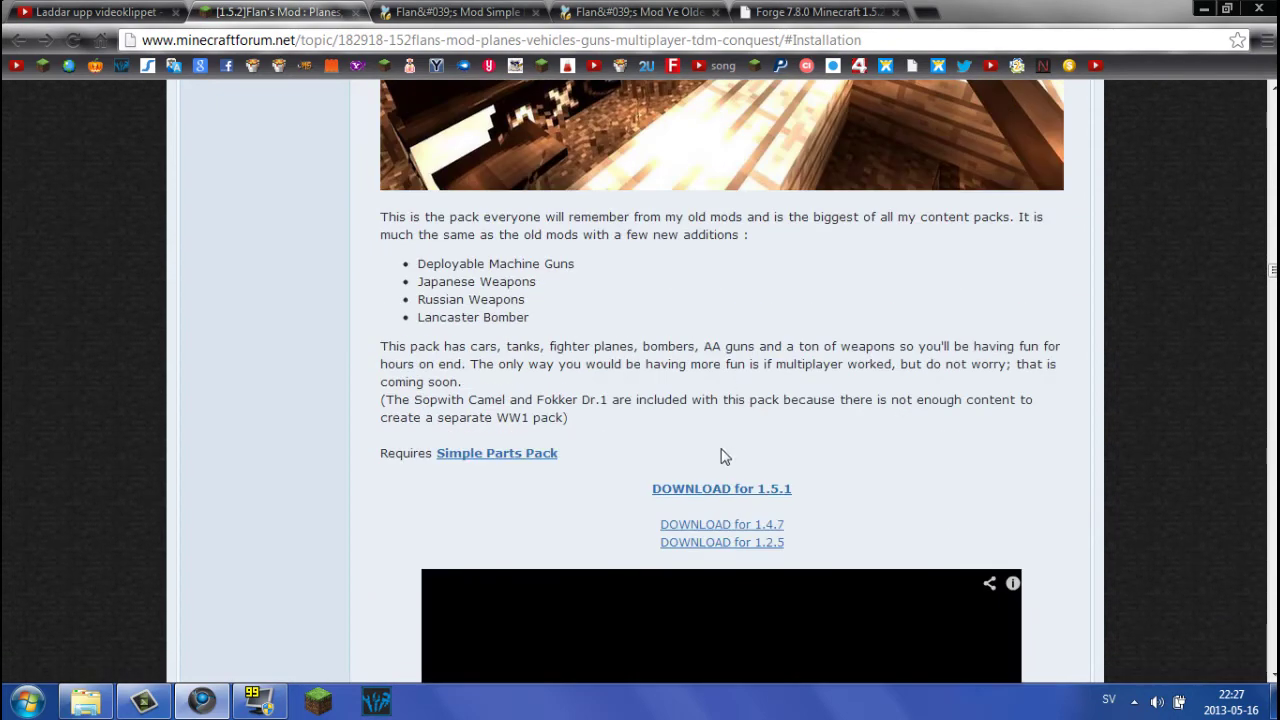
right_click(732, 489)
left_click(786, 506)
- Open the Modern Weapons Pack's 1.5.1 download link in a new tab
scroll(749, 374, "down", 5)
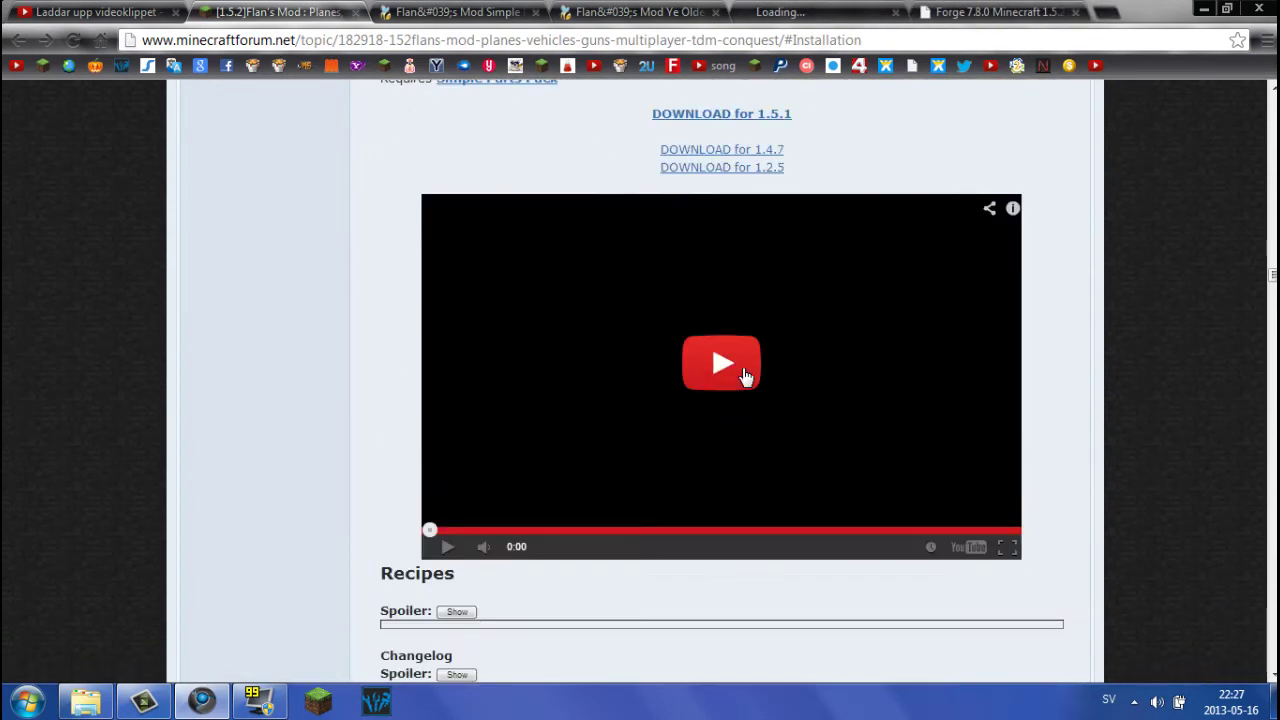
scroll(745, 376, "up", 4)
scroll(745, 373, "up", 11)
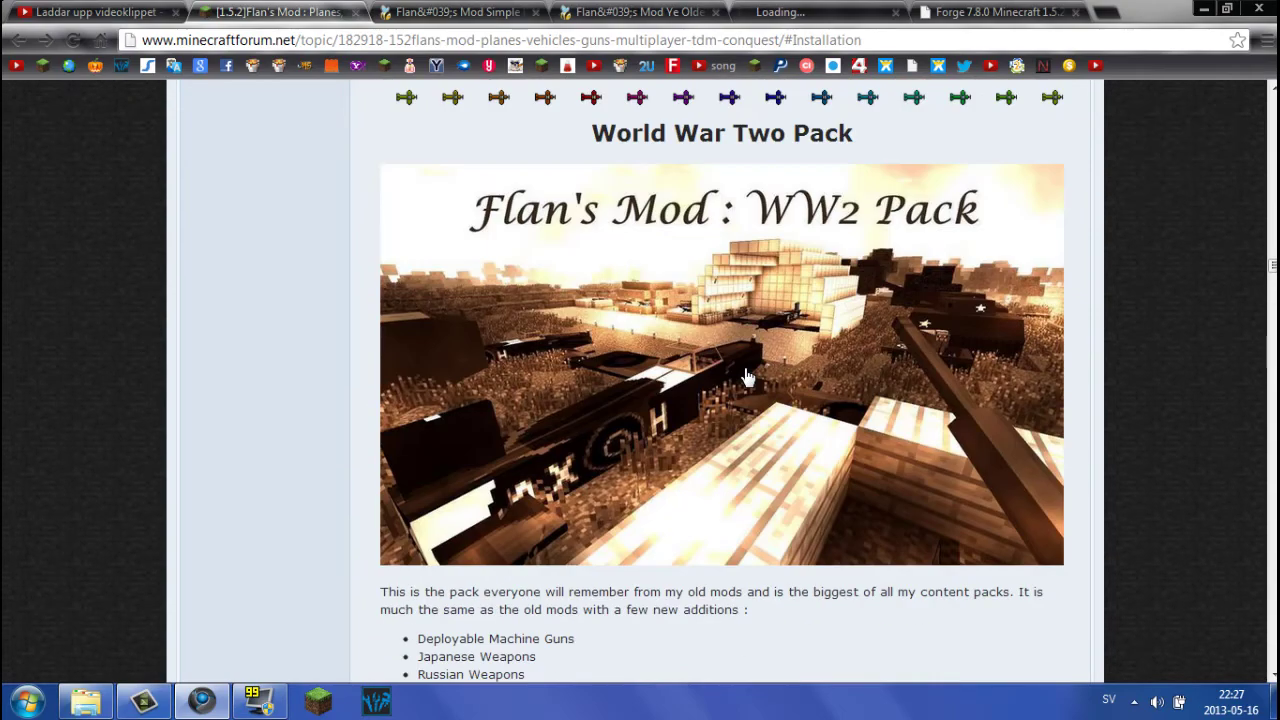
scroll(748, 362, "down", 20)
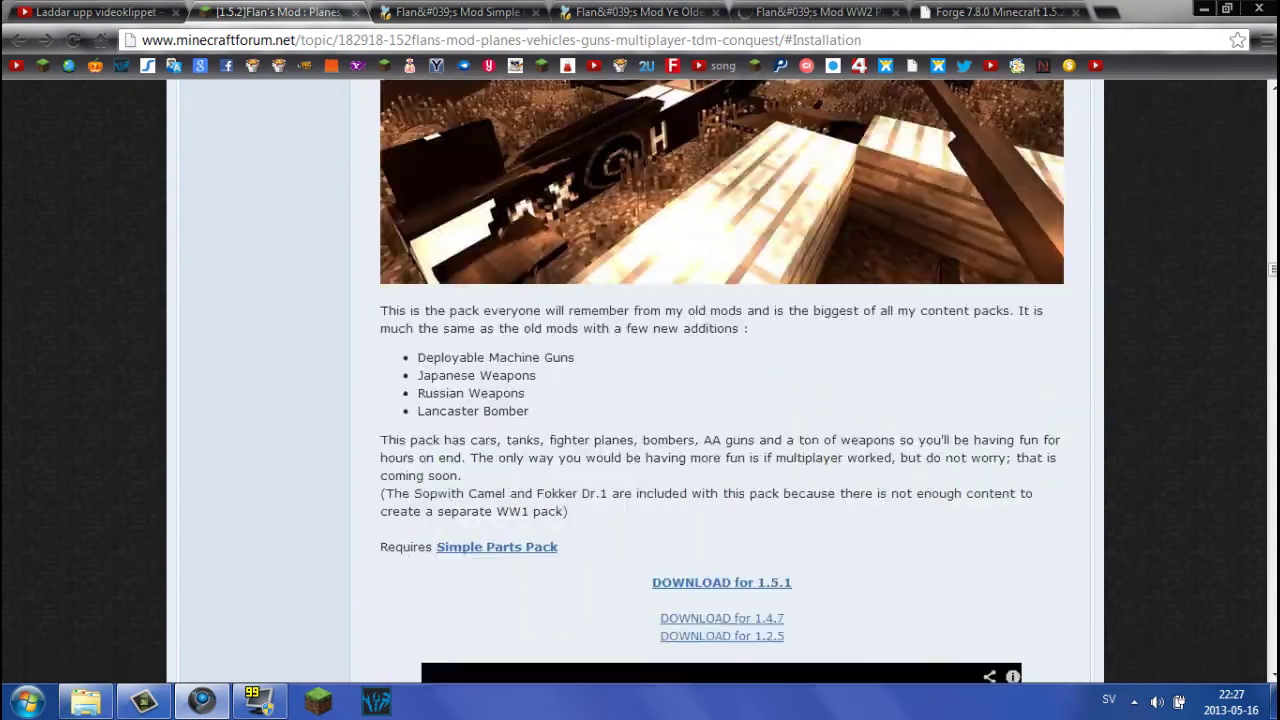
scroll(757, 353, "down", 3)
scroll(618, 230, "up", 3)
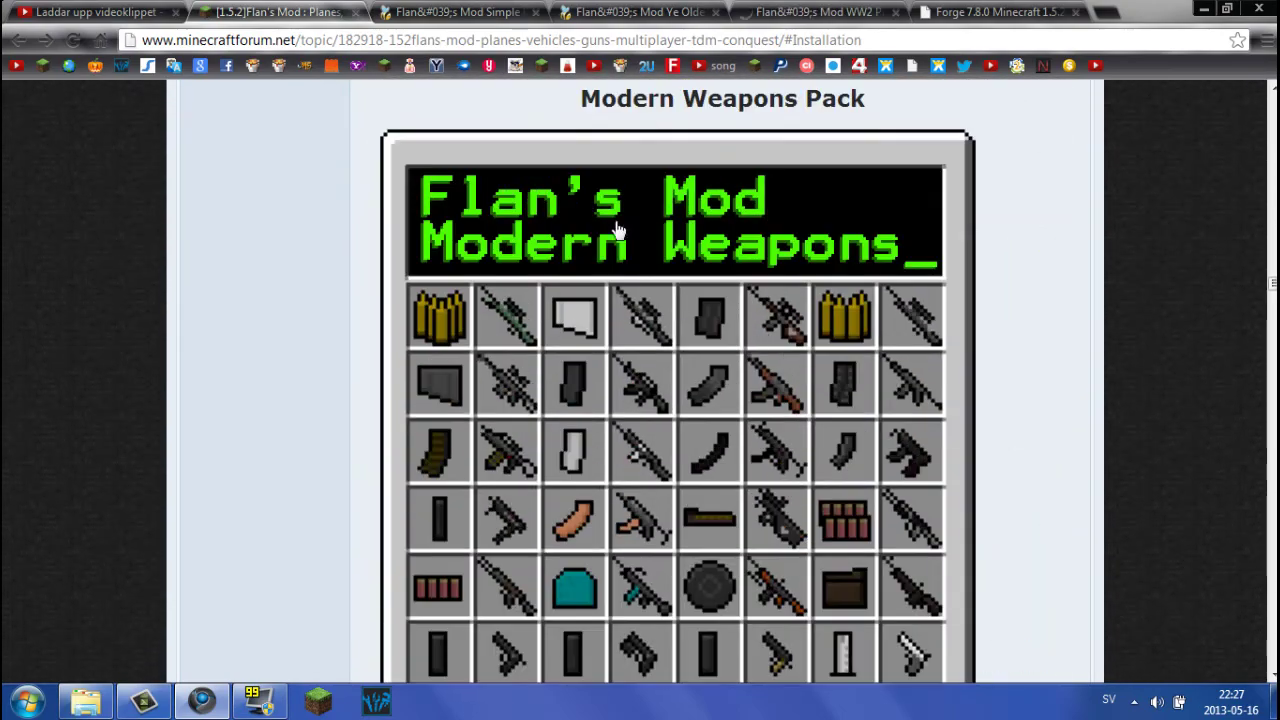
scroll(870, 280, "down", 5)
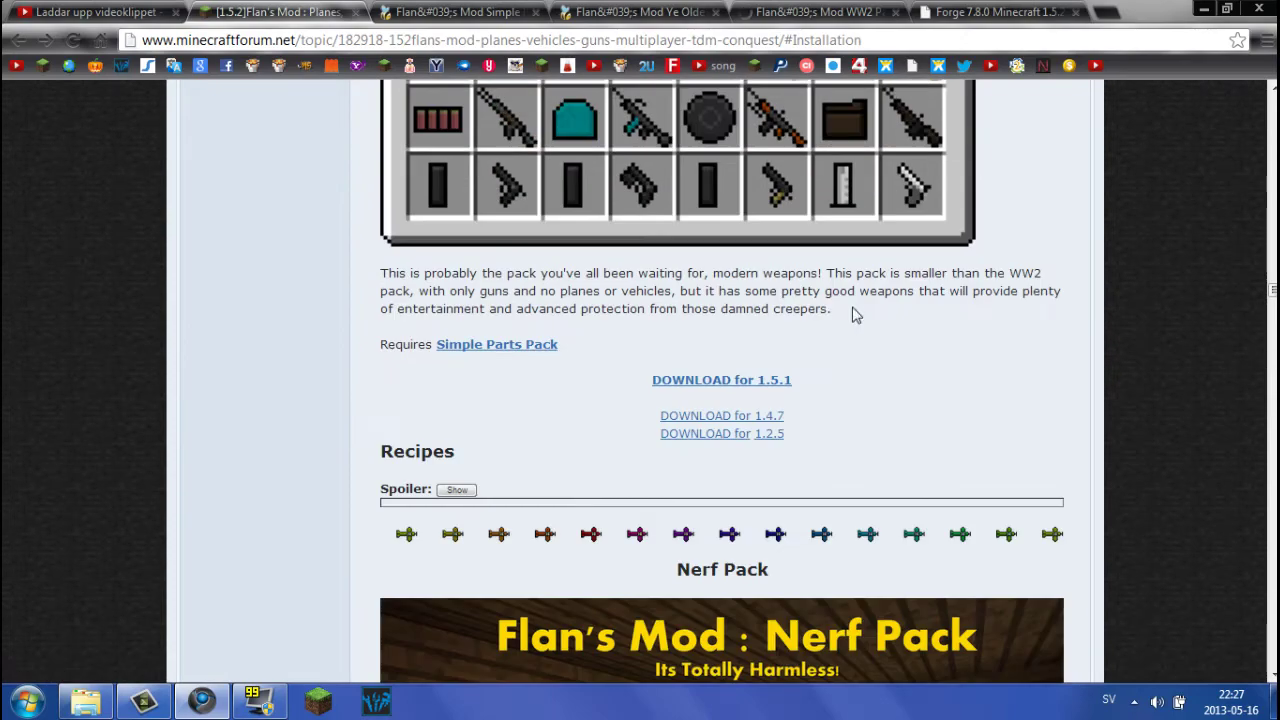
right_click(688, 380)
left_click(722, 392)
- Look over the Nerf Pack section below the Modern Weapons Pack in the thread
scroll(770, 440, "down", 4)
scroll(650, 420, "down", 2)
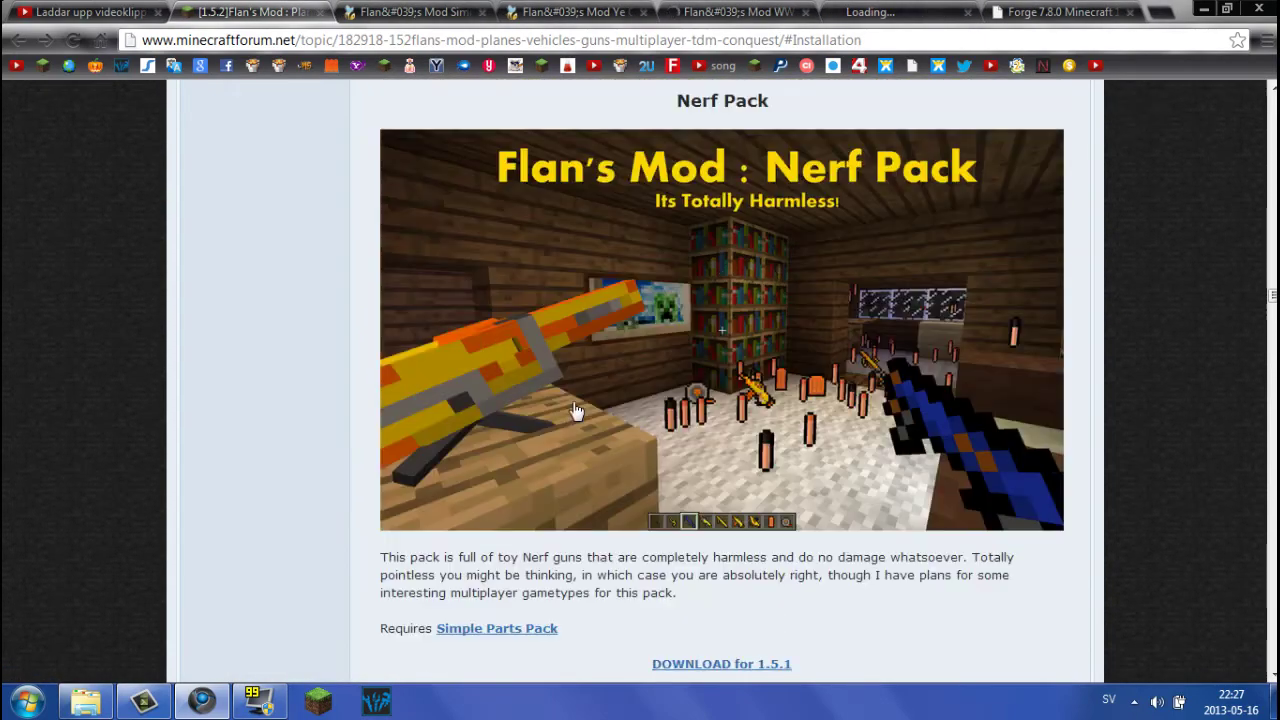
scroll(655, 422, "up", 3)
scroll(680, 450, "down", 2)
scroll(697, 470, "up", 1)
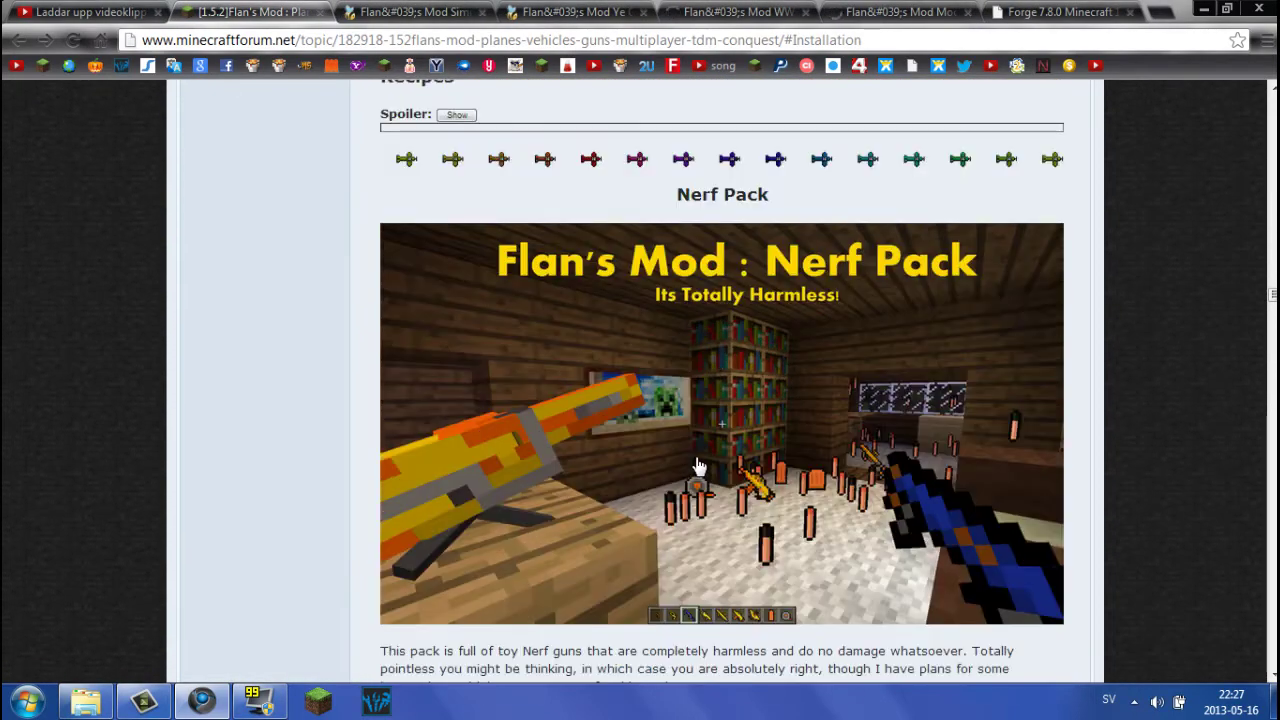
scroll(697, 462, "up", 1)
scroll(690, 458, "down", 1)
scroll(682, 425, "up", 6)
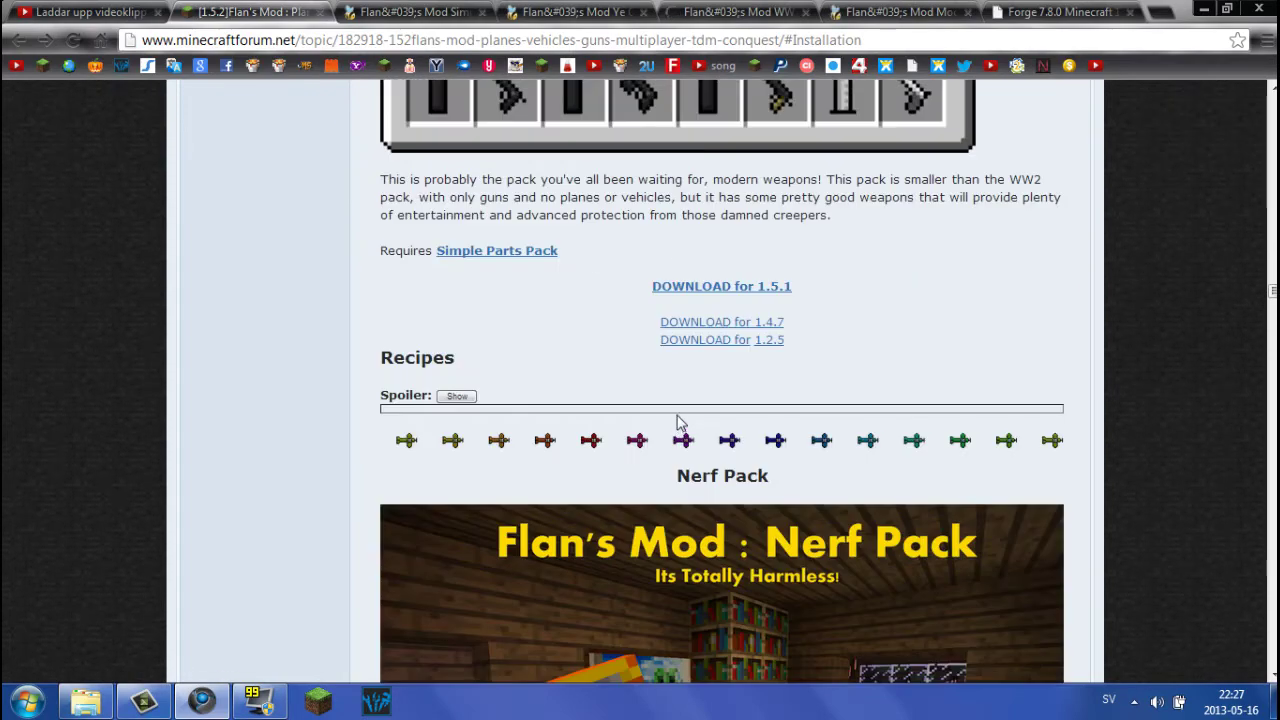
- Skip the adf.ly ads for the Simple Parts, Ye Olde, WW2 and Modern Weapons packs to reach their MediaFire pages
left_click(415, 12)
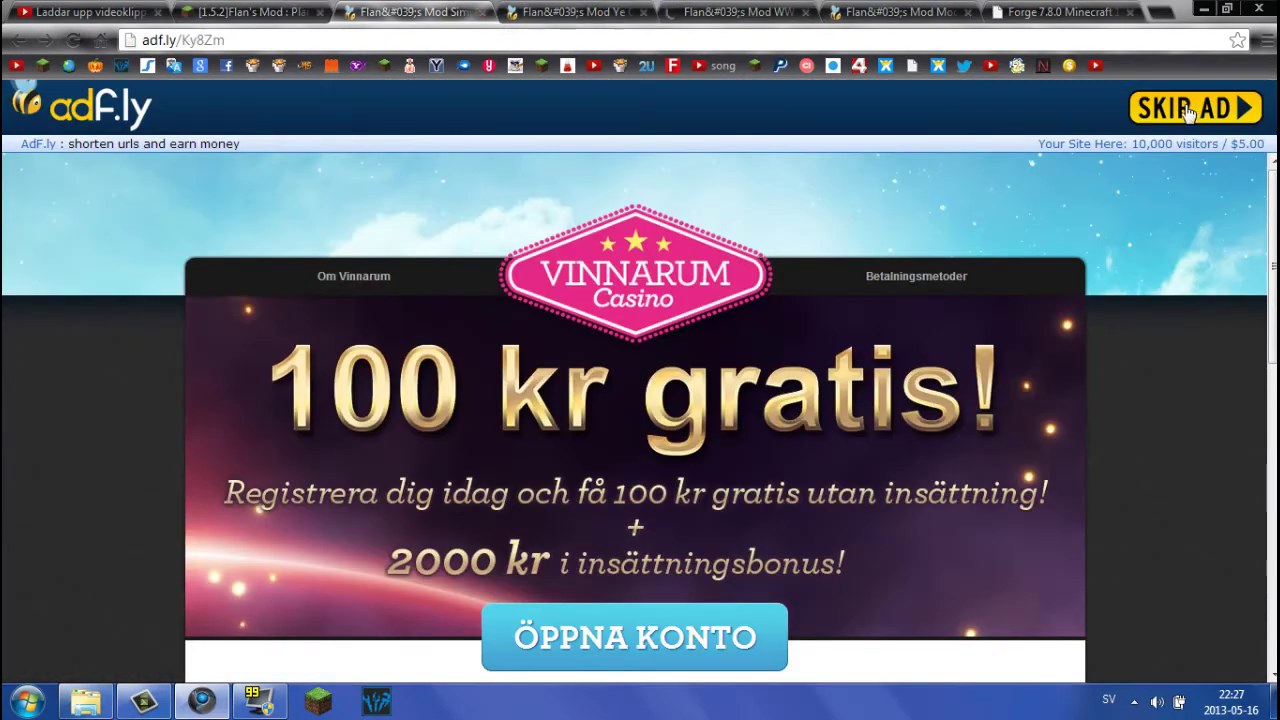
key("ctrl+Tab")
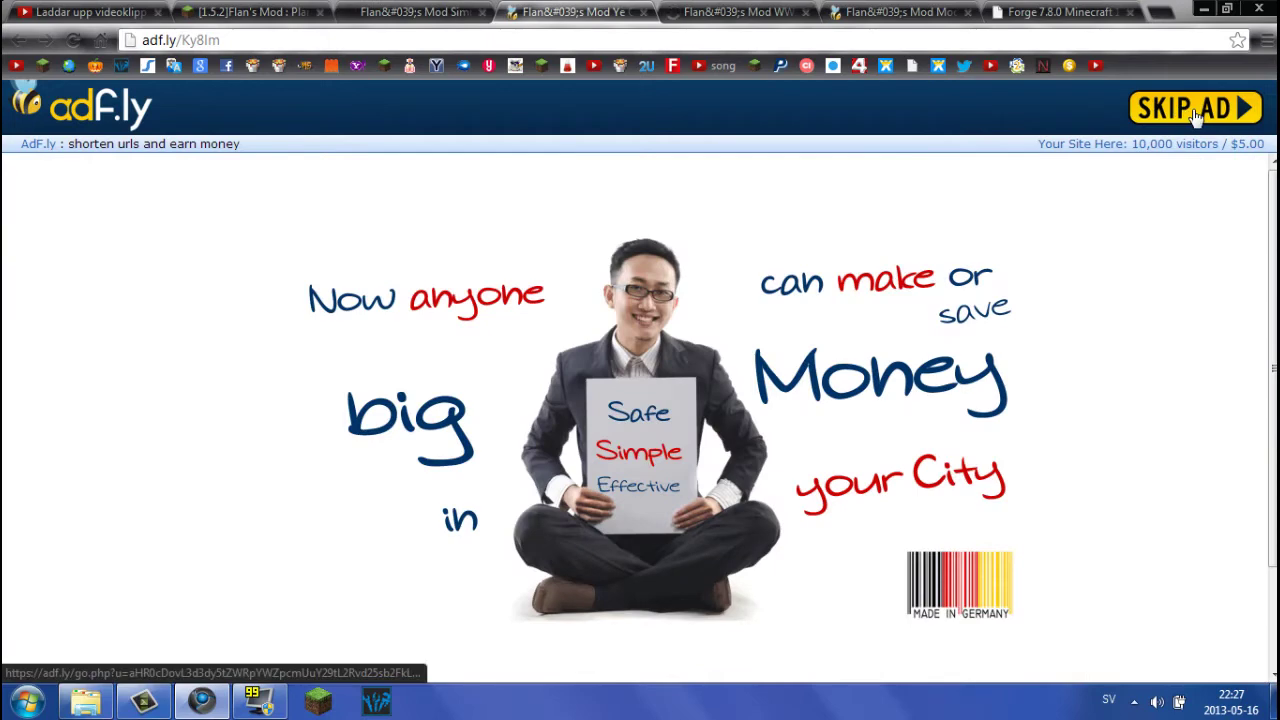
left_click(1195, 113)
key("ctrl+Tab")
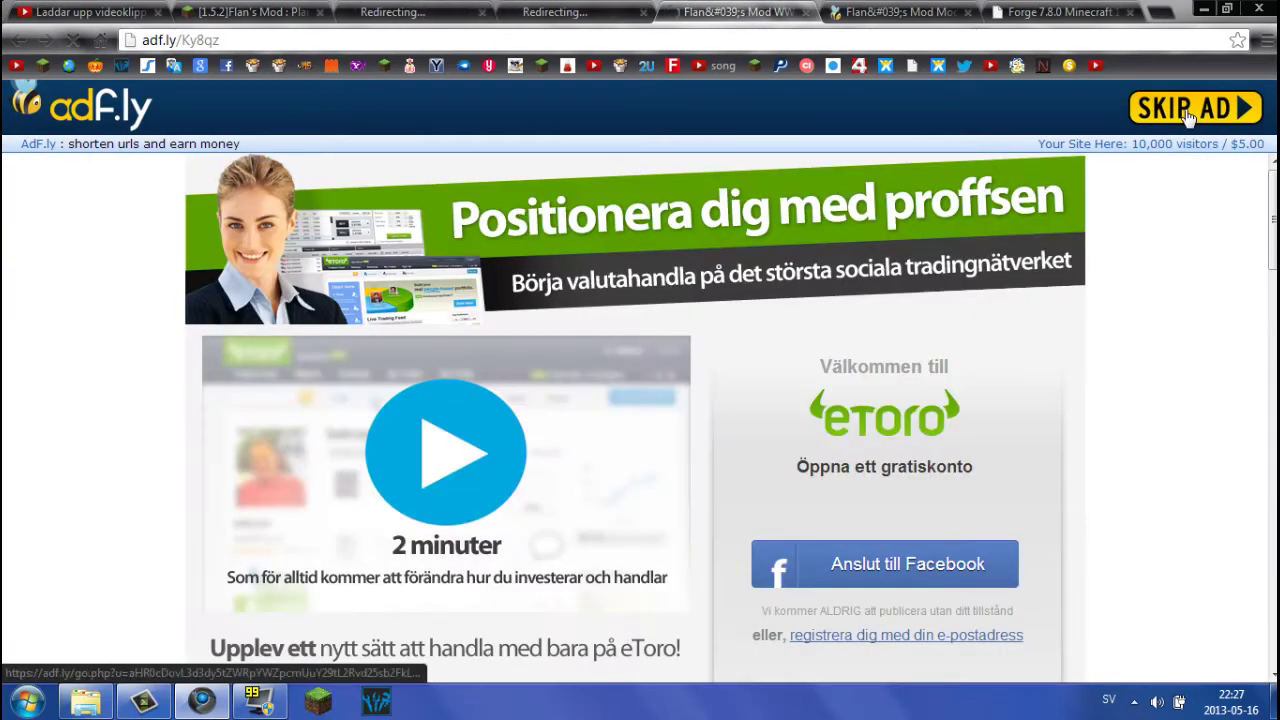
left_click(1188, 117)
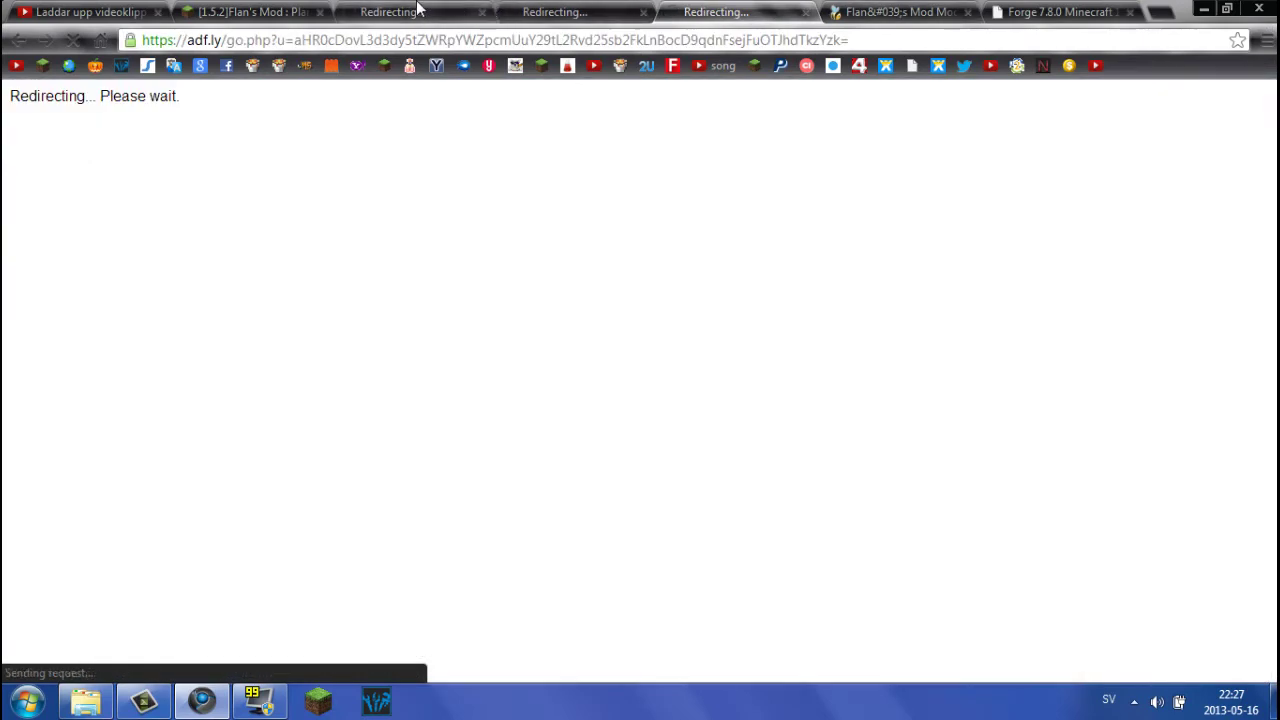
left_click(441, 10)
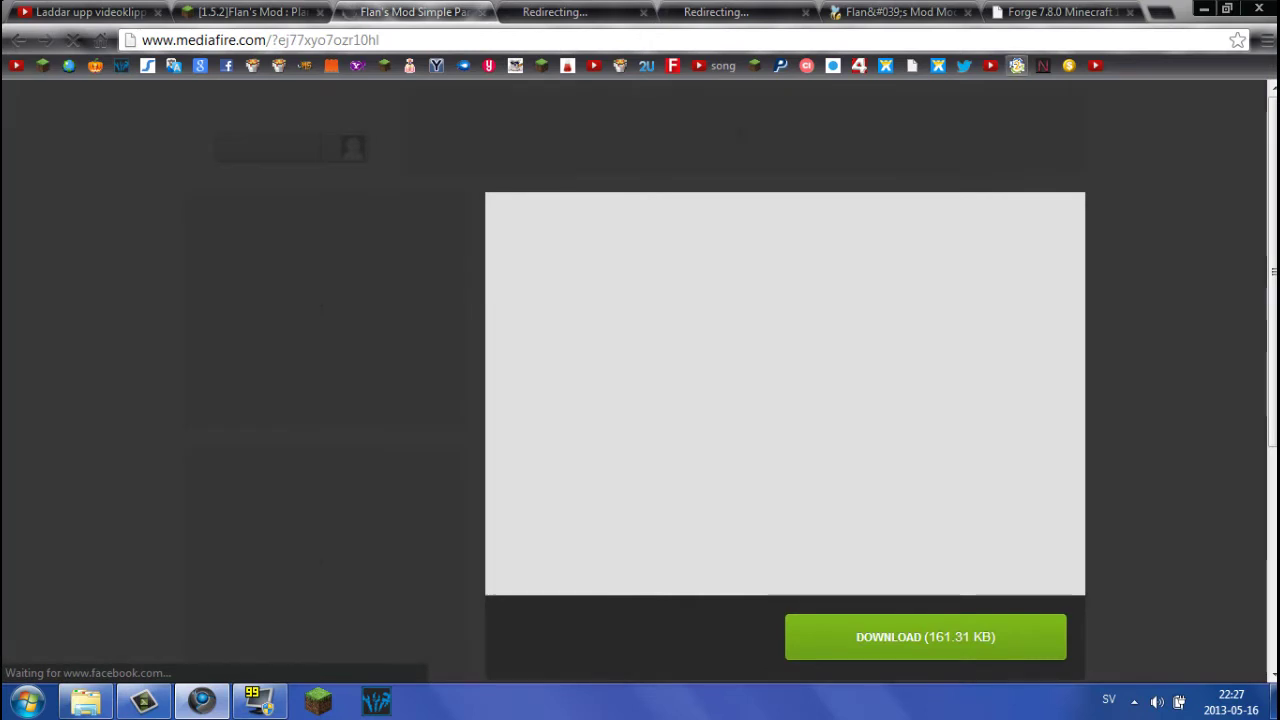
left_click(885, 12)
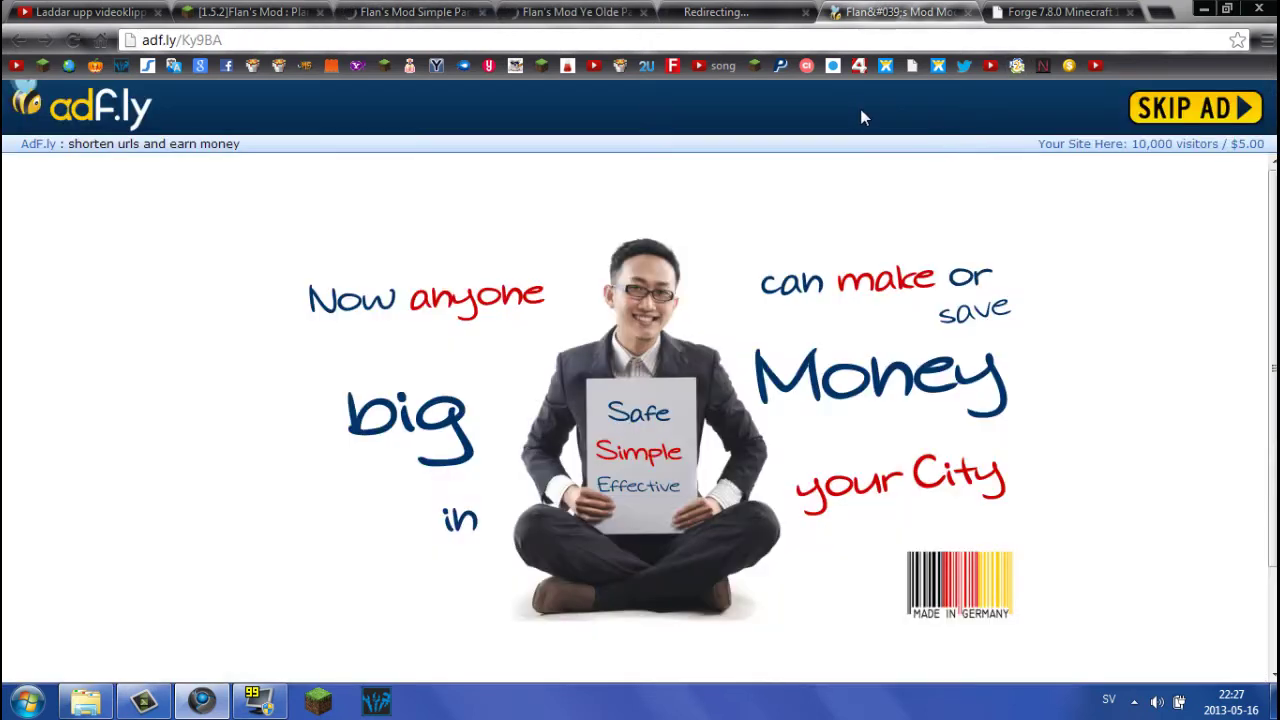
left_click(1190, 127)
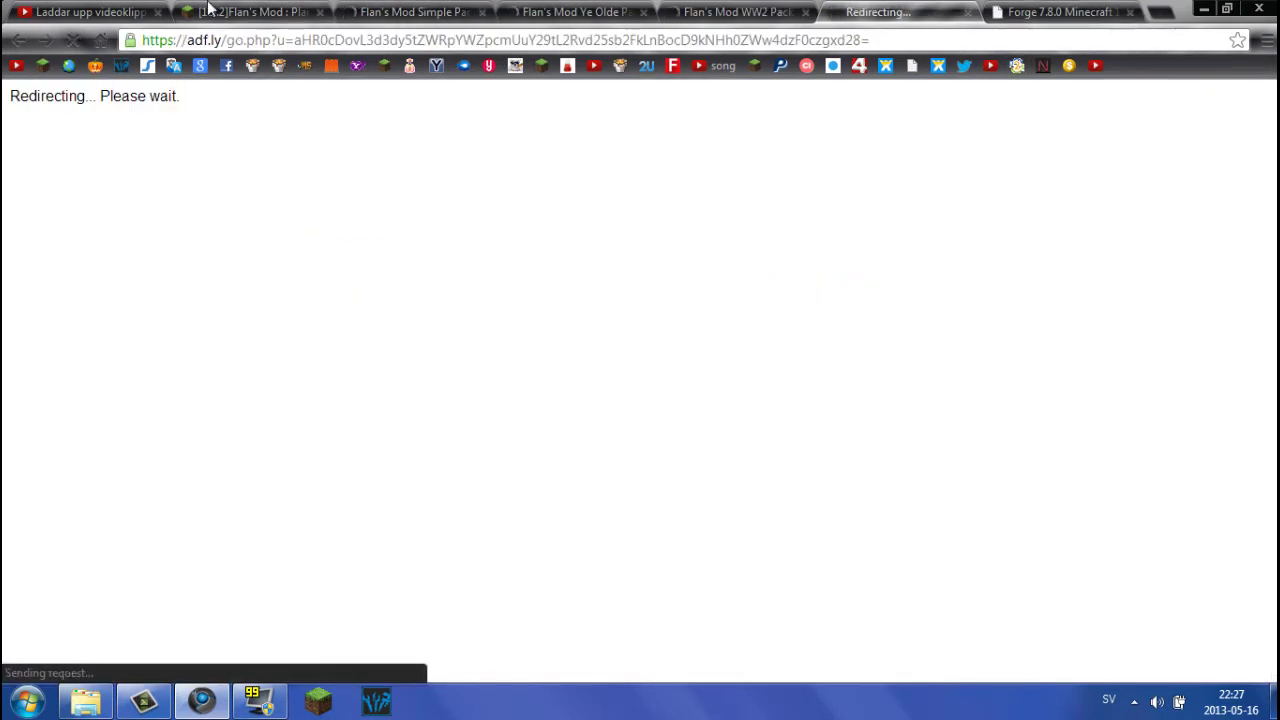
- Download the Simple Parts Pack and the Ye Olde Pack from their MediaFire pages
left_click(390, 10)
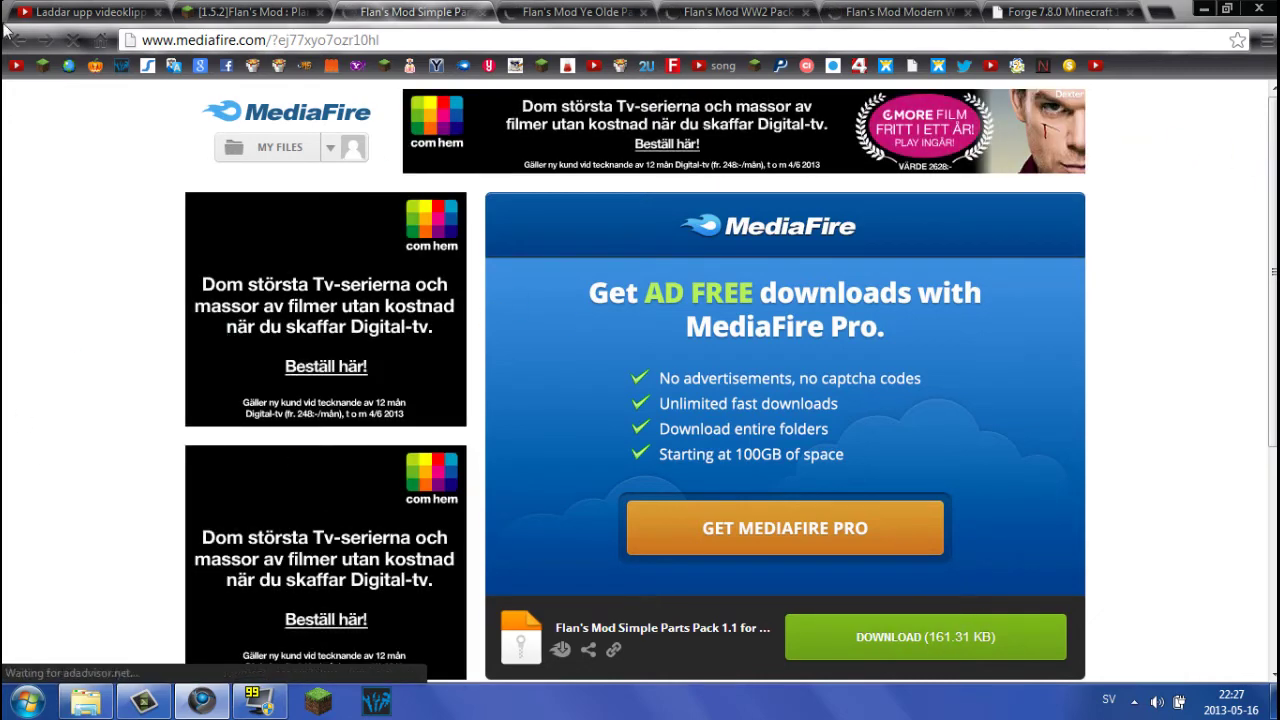
left_click(915, 647)
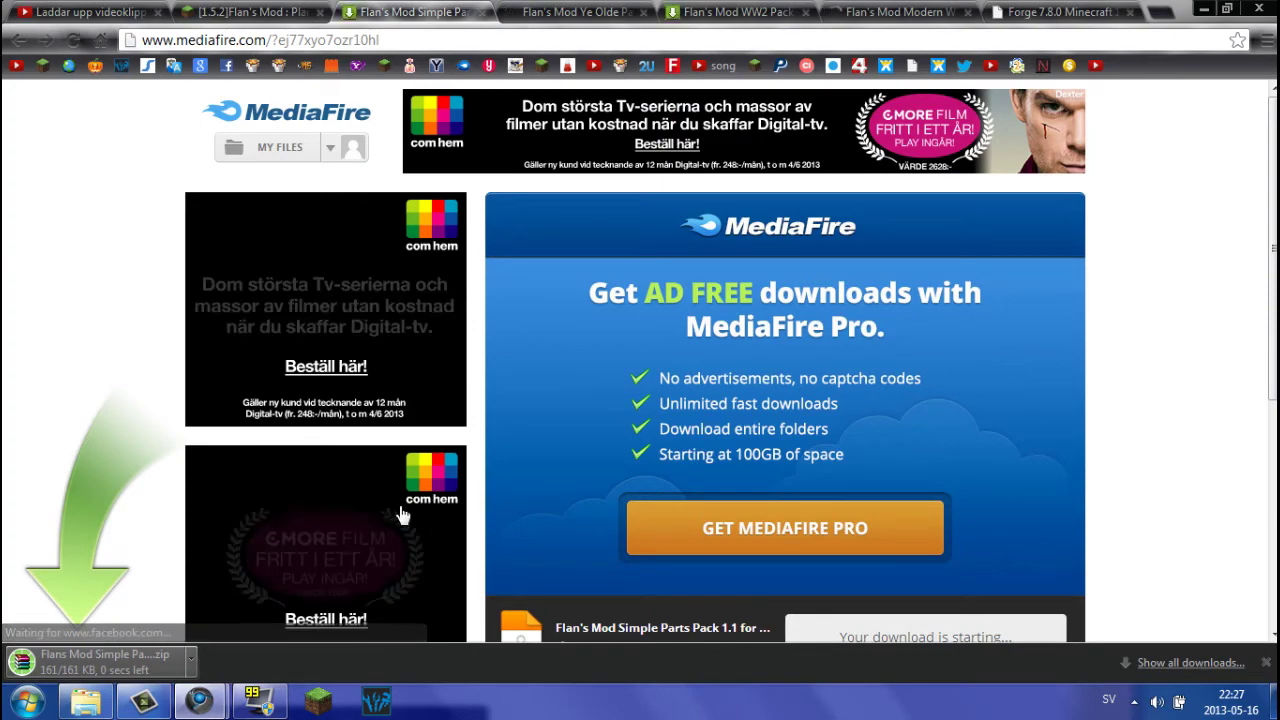
key("ctrl+Tab")
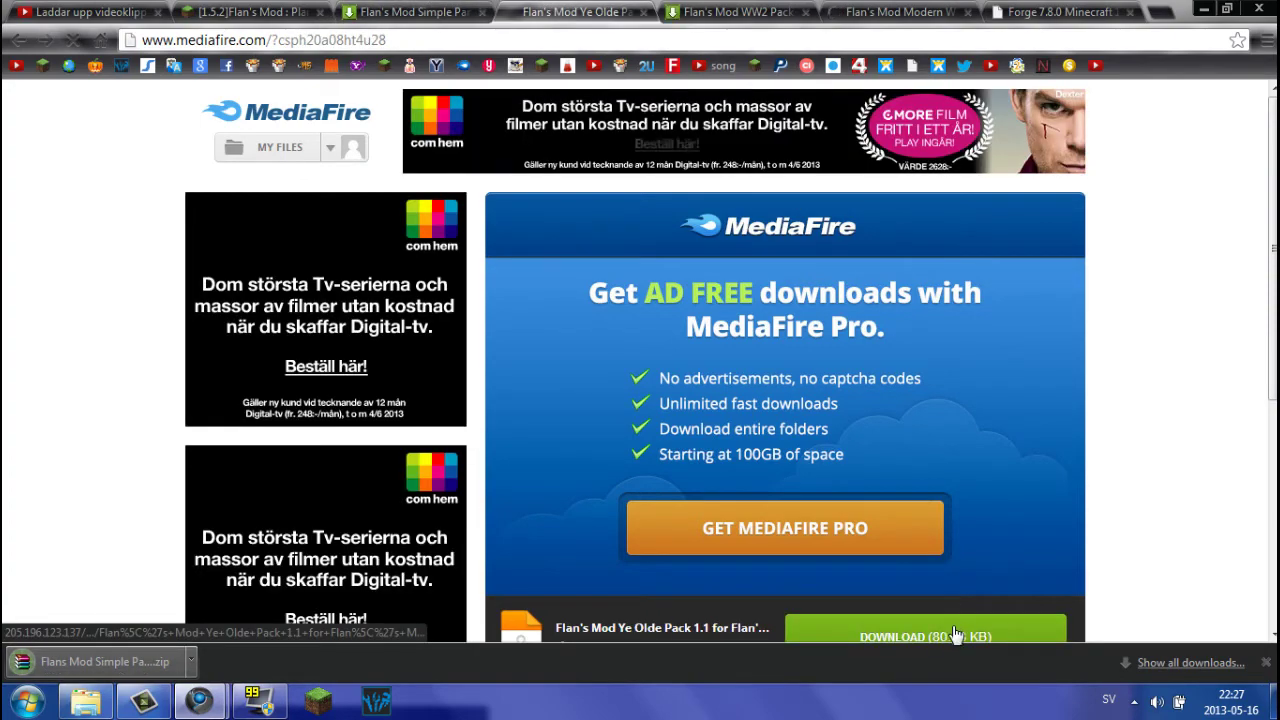
left_click(960, 632)
- Download the WW2 Pack and the Modern Weapons Pack from their MediaFire pages
left_click(720, 11)
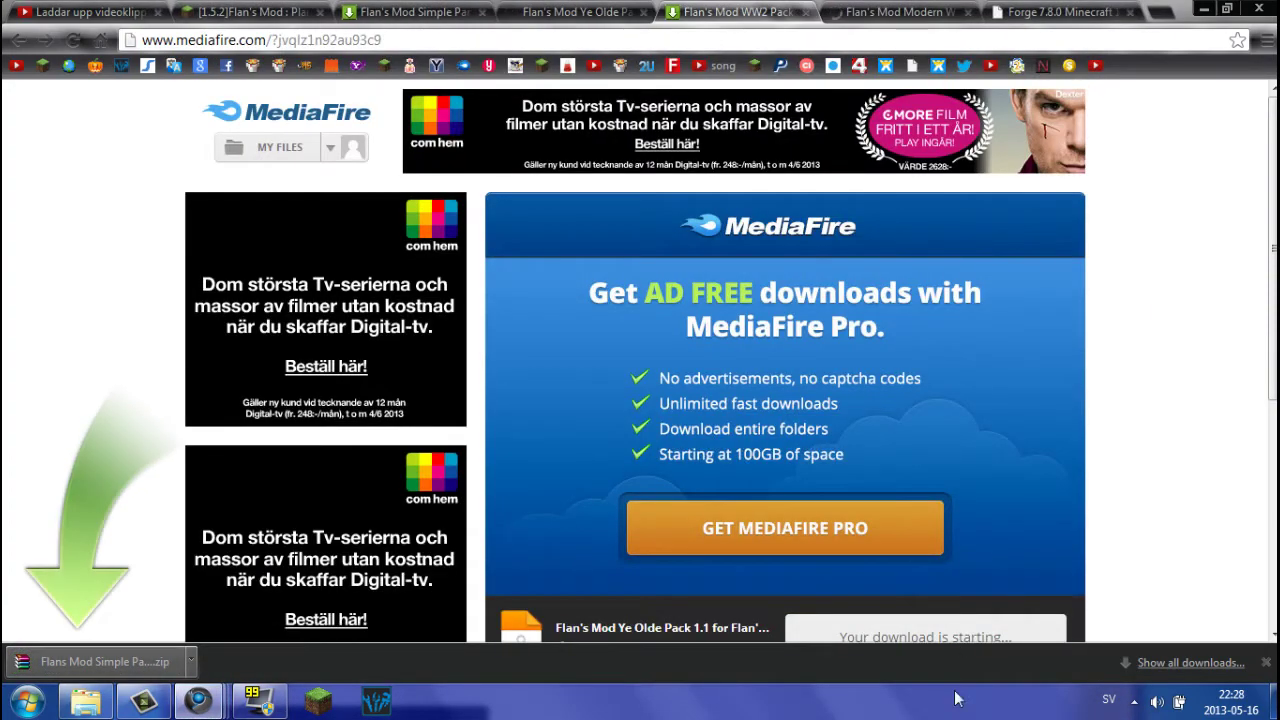
left_click(930, 633)
left_click(883, 11)
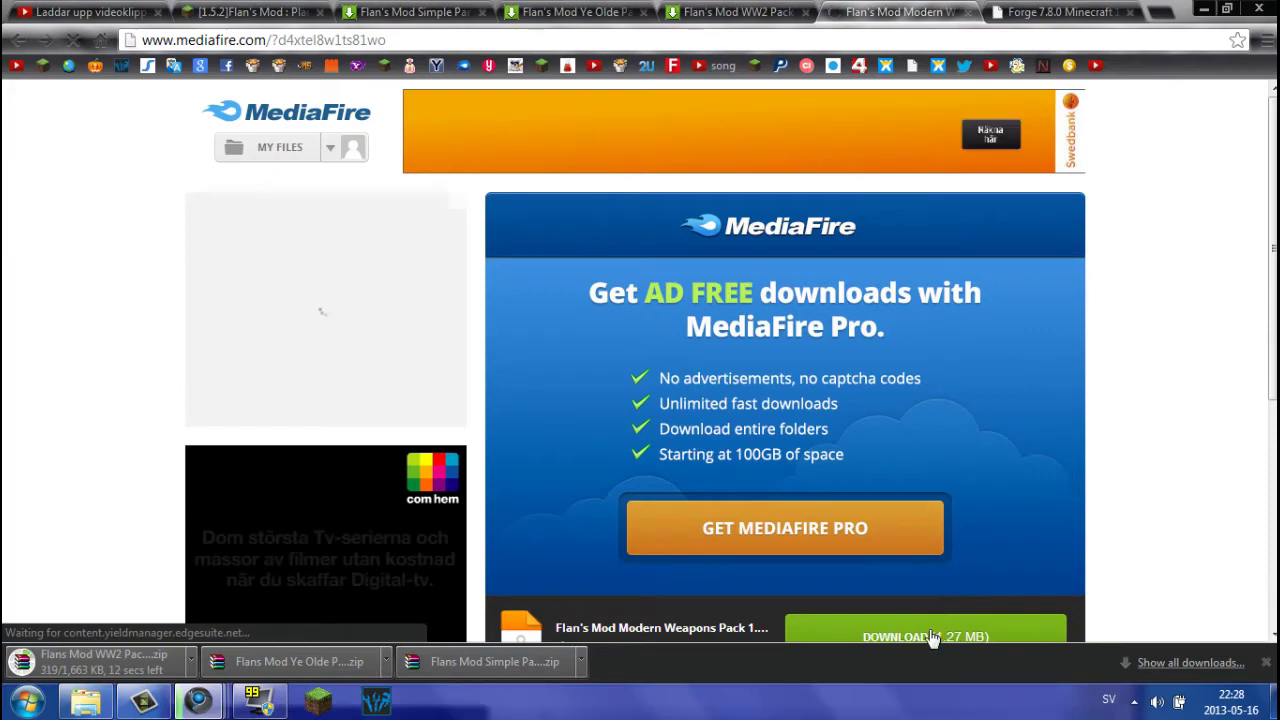
- Restore the browser to a smaller window beside the desktop icons and close the Firstdate pop-up
left_click_drag(1193, 12, 1164, 43)
left_click(1172, 37)
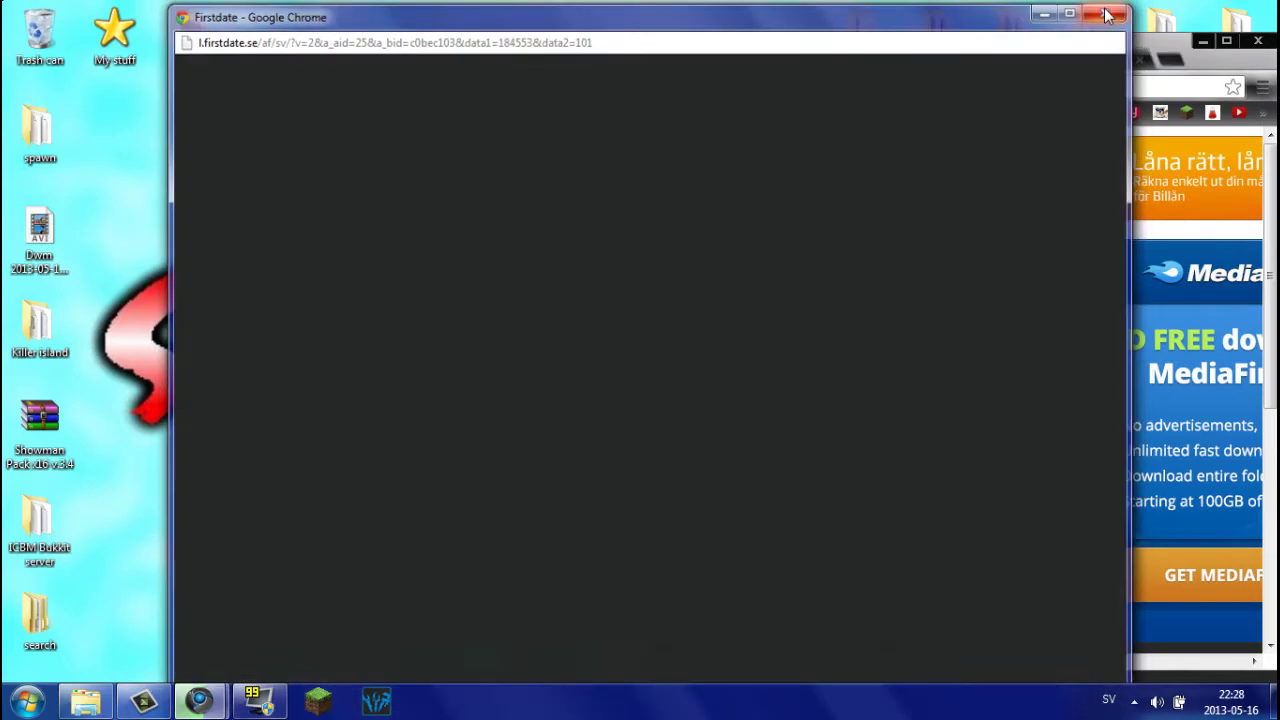
left_click(1106, 14)
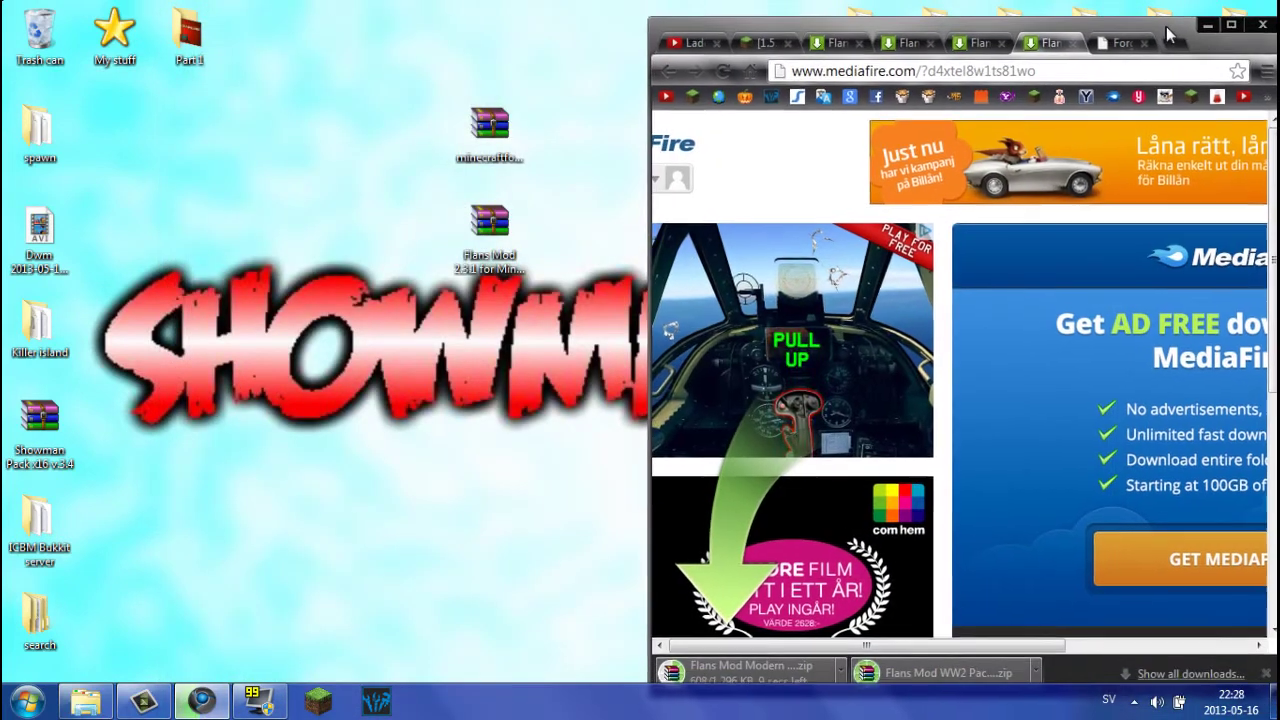
- Close the four MediaFire pack tabs and the Forge tab, and adjust the browser's position beside the desktop zips
left_click(861, 37)
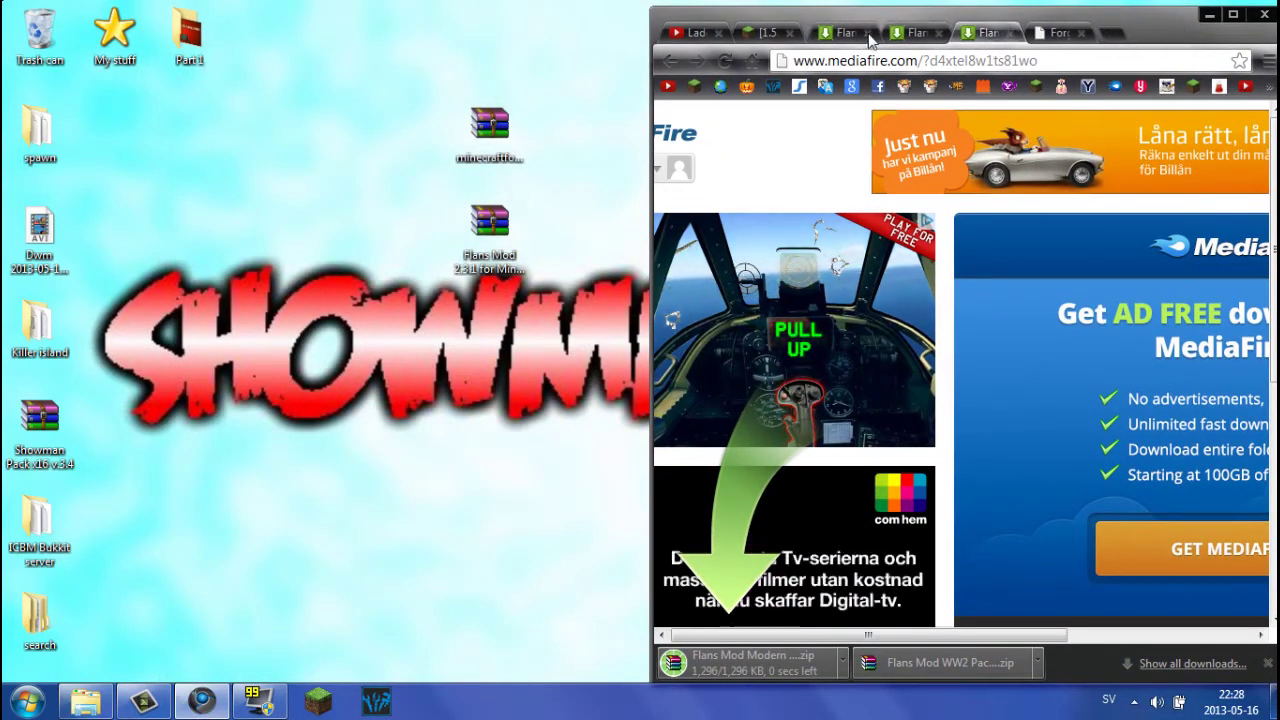
left_click(861, 33)
left_click(861, 33)
left_click(861, 33)
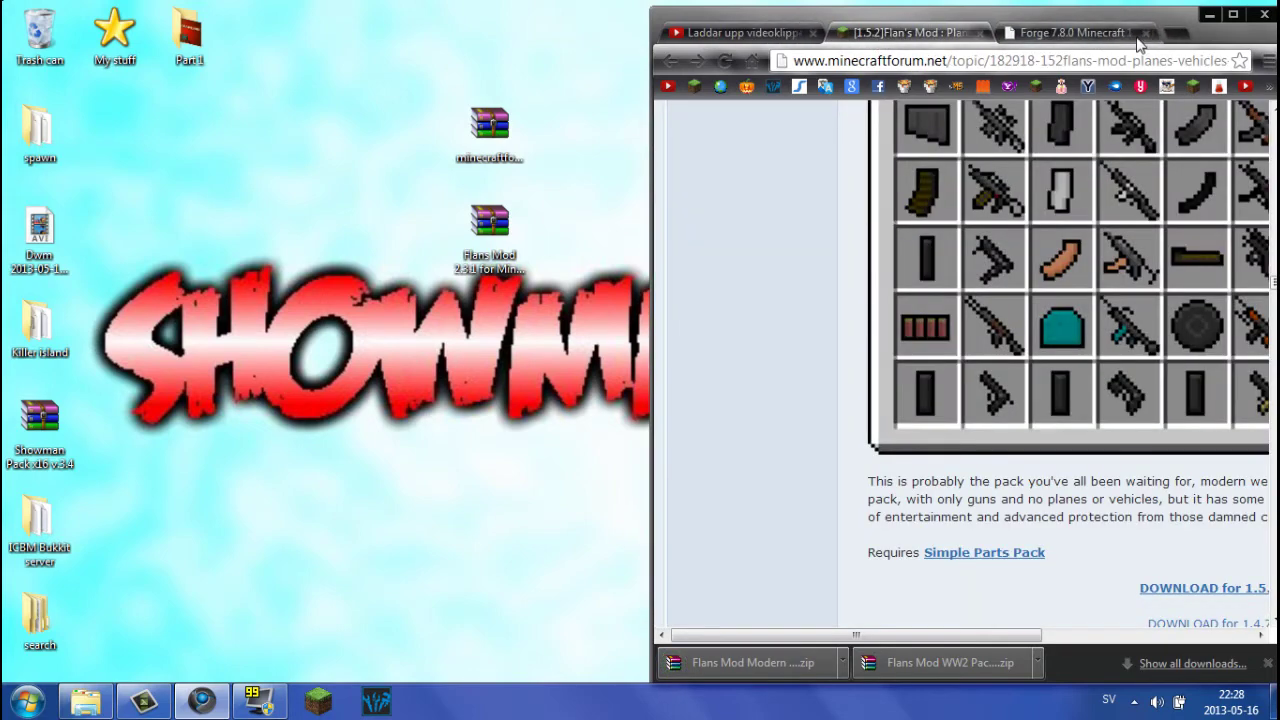
left_click(1145, 33)
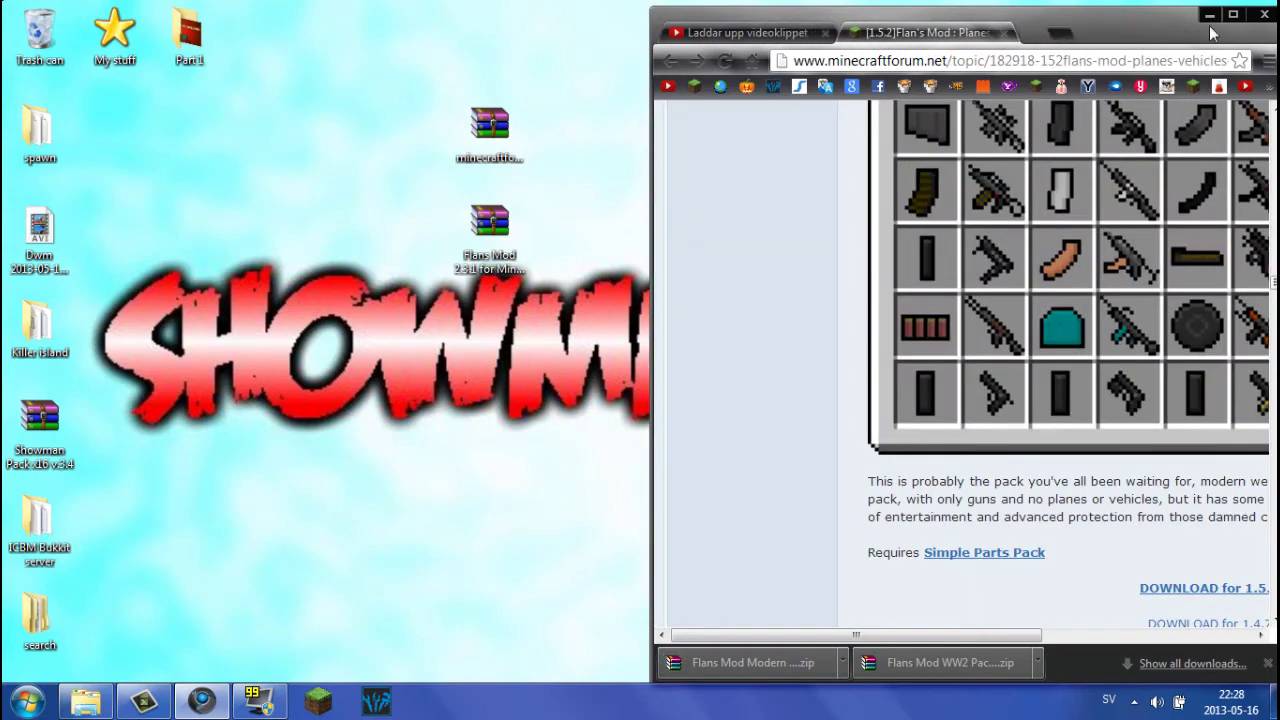
mouse_move(1164, 32)
left_mouse_down()
mouse_move(1187, 20)
mouse_move(1144, 26)
left_mouse_up()
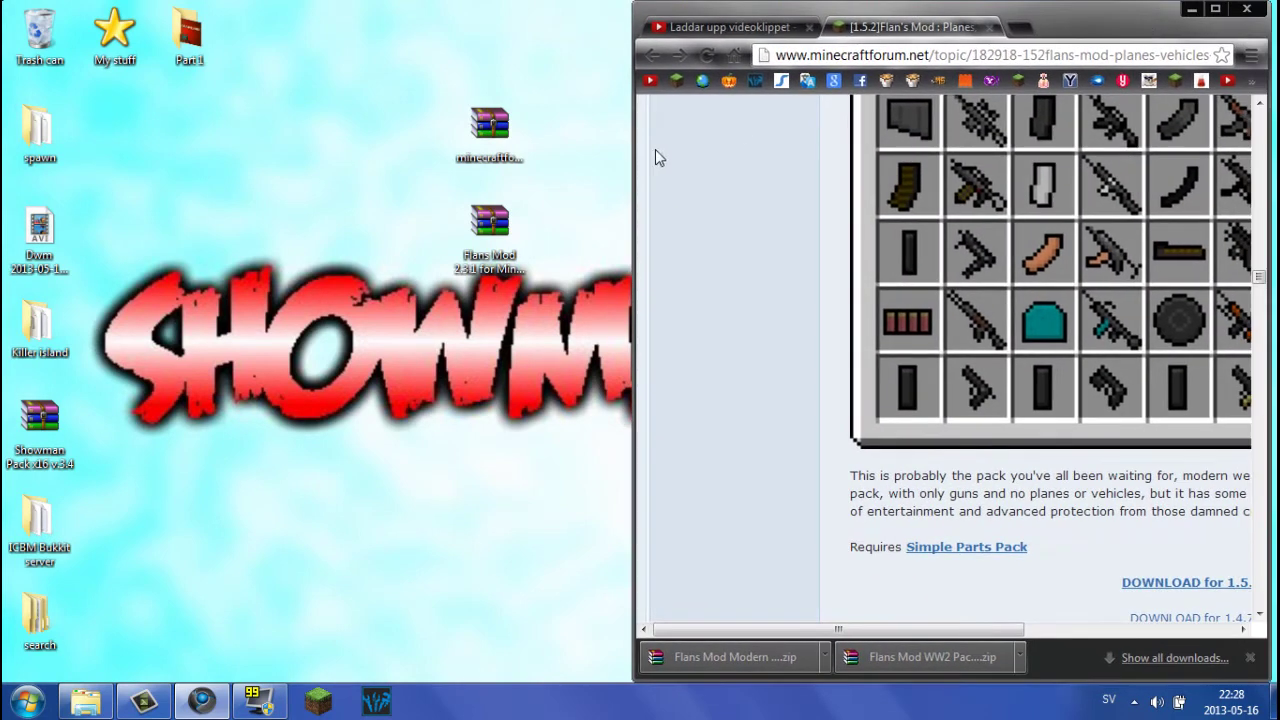
- Widen the browser window and copy the downloaded Modern Weapons, WW2, Ye Olde and Simple Parts pack zips onto the desktop
left_click_drag(632, 157, 284, 138)
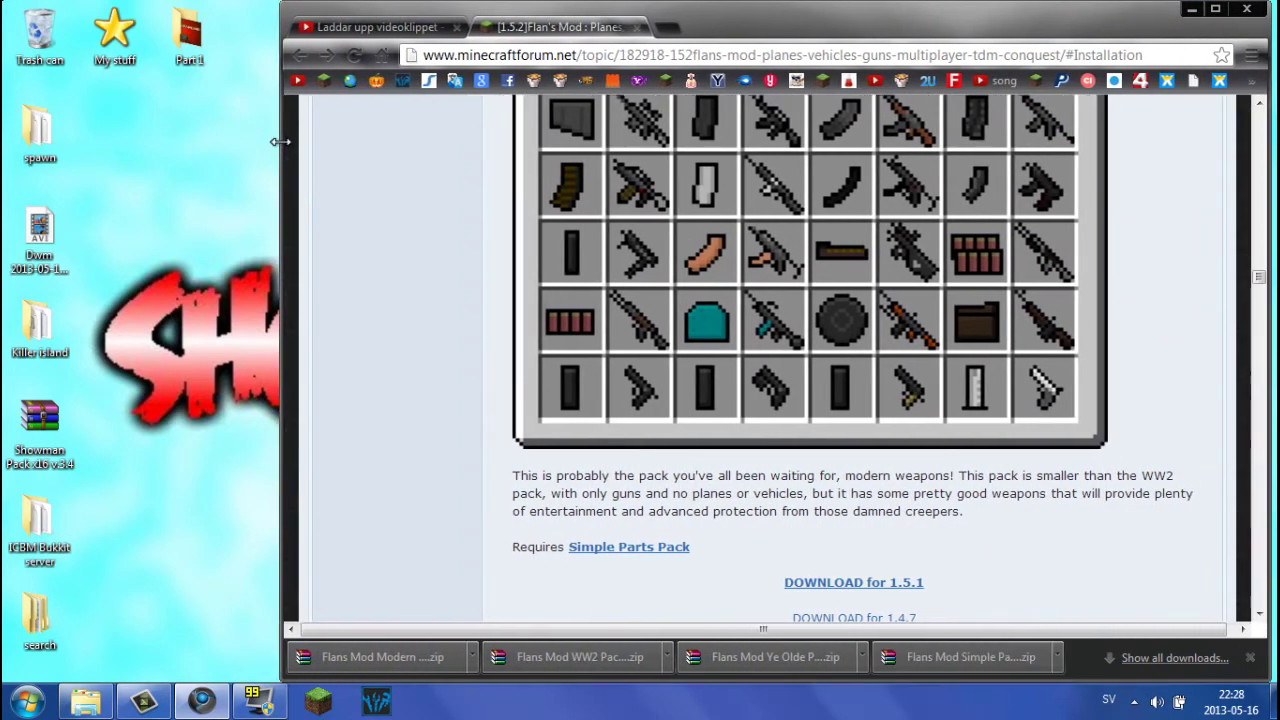
left_click_drag(360, 657, 208, 340)
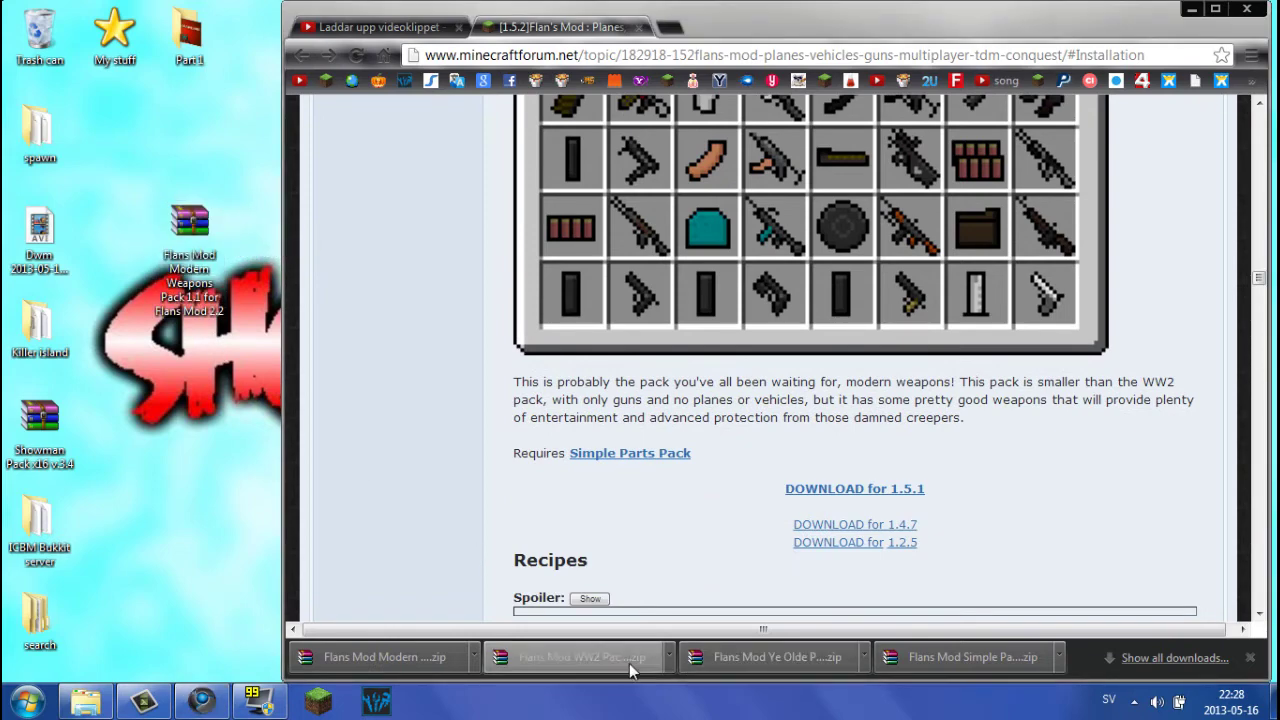
left_click_drag(570, 657, 195, 372)
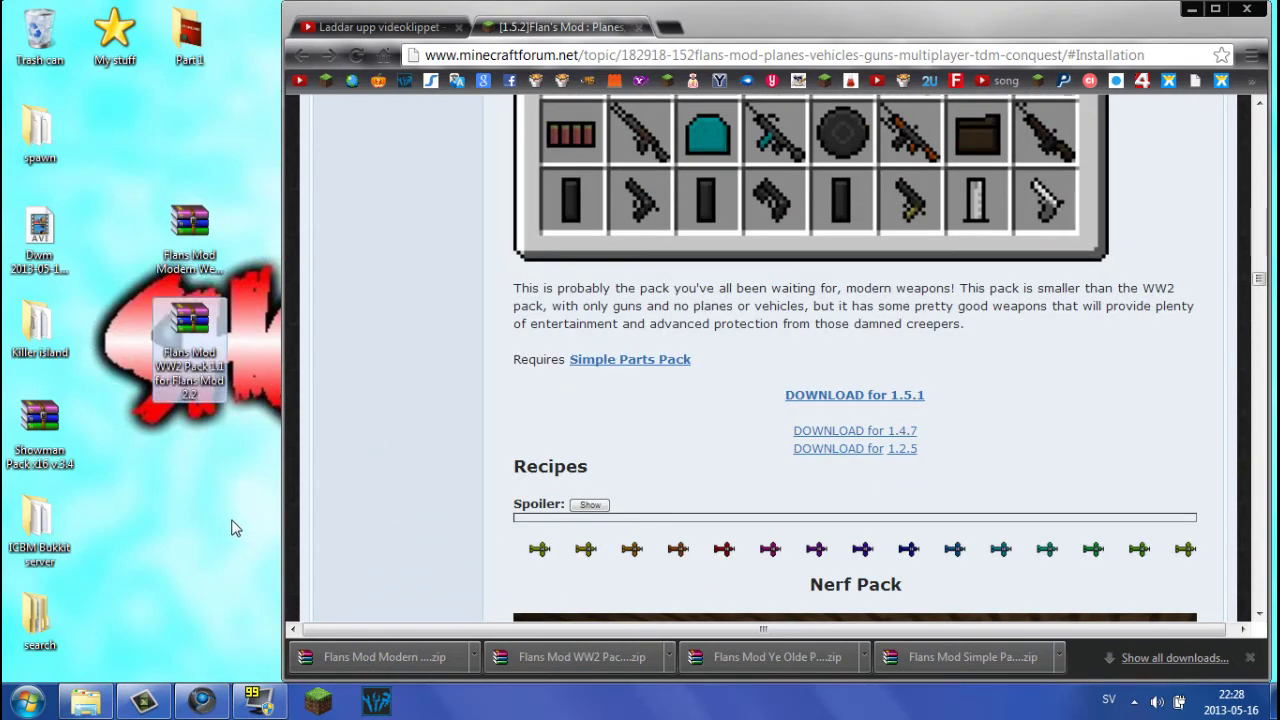
left_click_drag(748, 666, 241, 470)
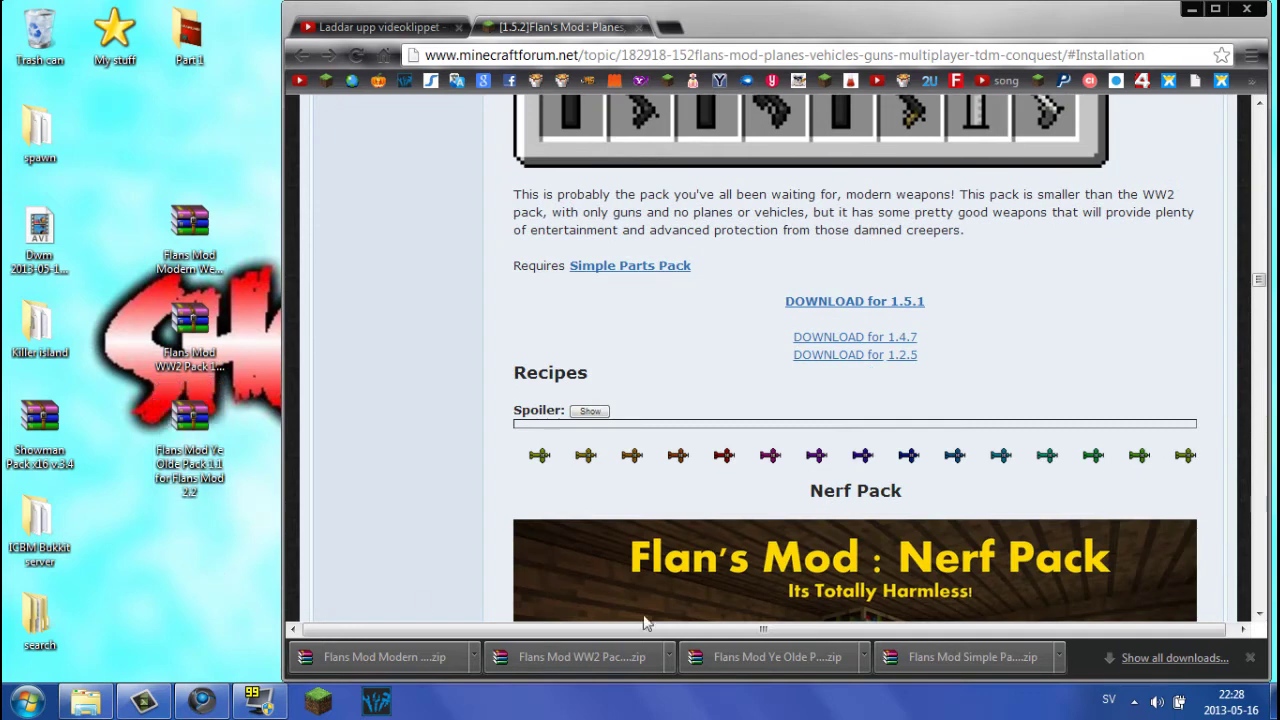
left_click_drag(919, 651, 188, 572)
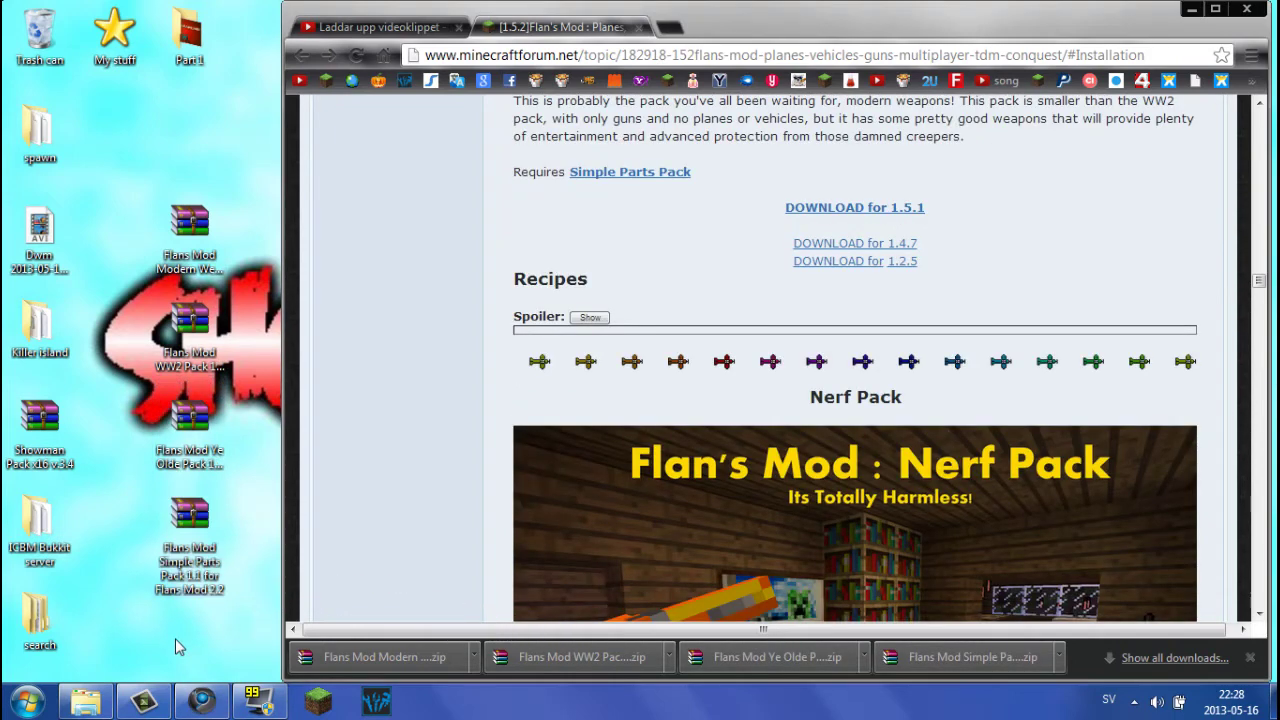
- Dismiss the browser's row of finished downloads and minimize the browser to reveal the desktop
left_click(1250, 657)
left_click(1191, 8)
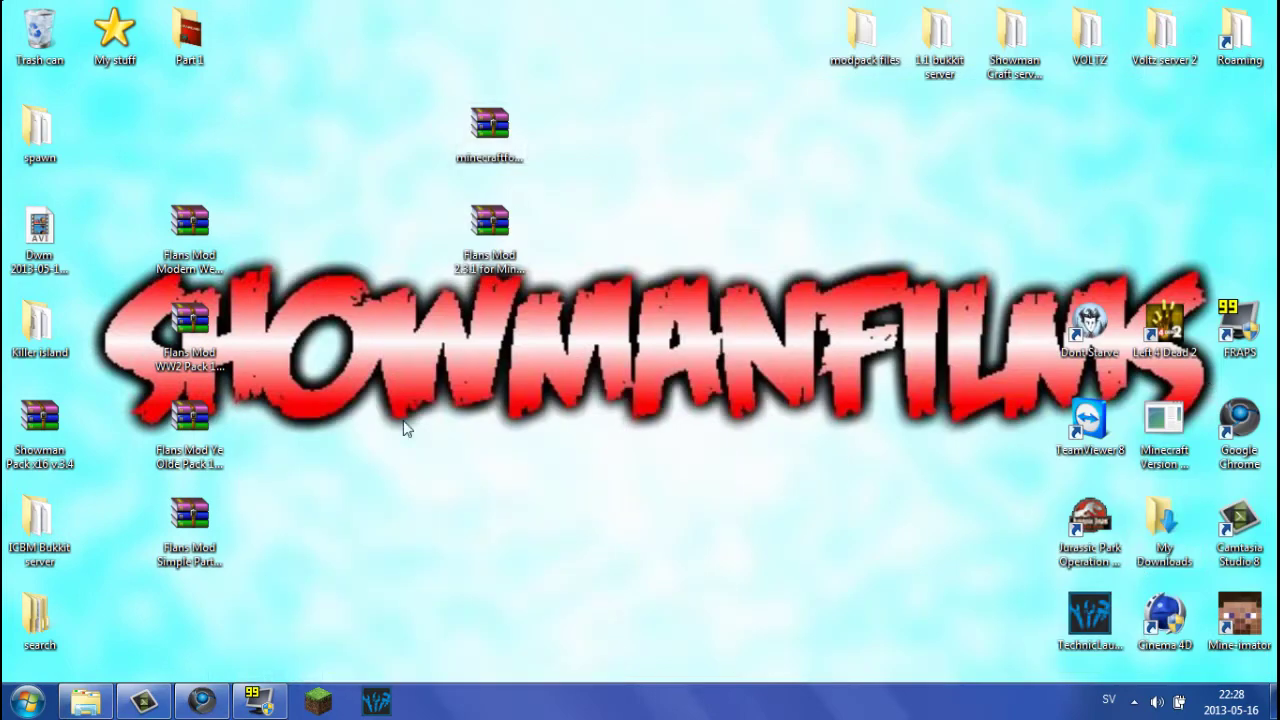
left_click_drag(200, 108, 162, 565)
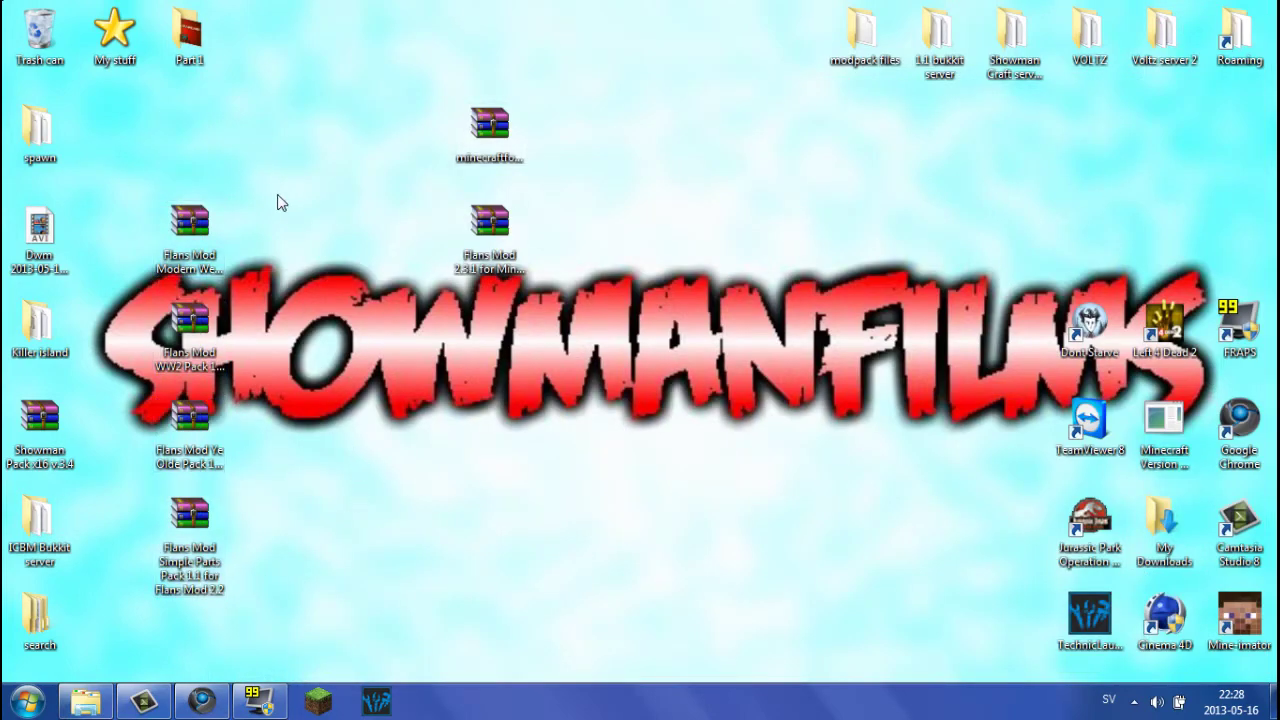
left_click_drag(263, 167, 451, 486)
- In the My Downloads folder, delete the Forge, Flan's Mod and four content pack zips, leaving out the Call.of.Duty.Black.Ops.II-SKIDROW folder
double_click(1163, 520)
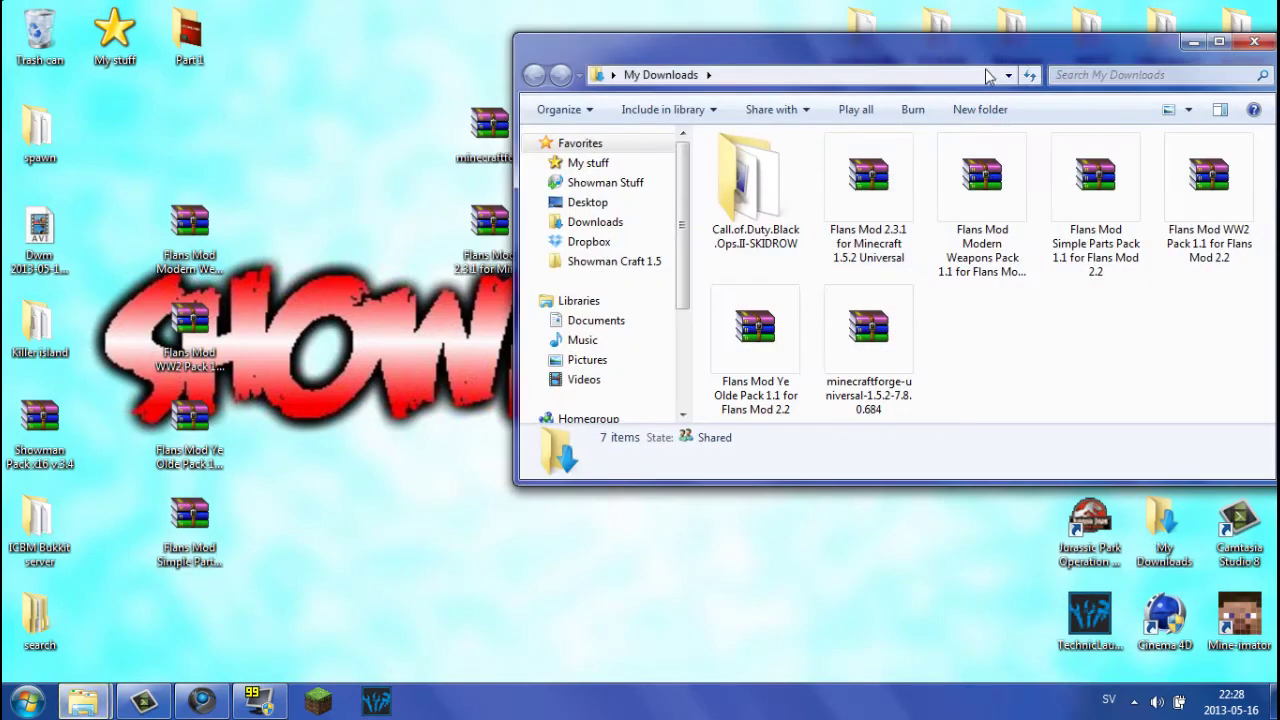
left_click_drag(979, 51, 911, 46)
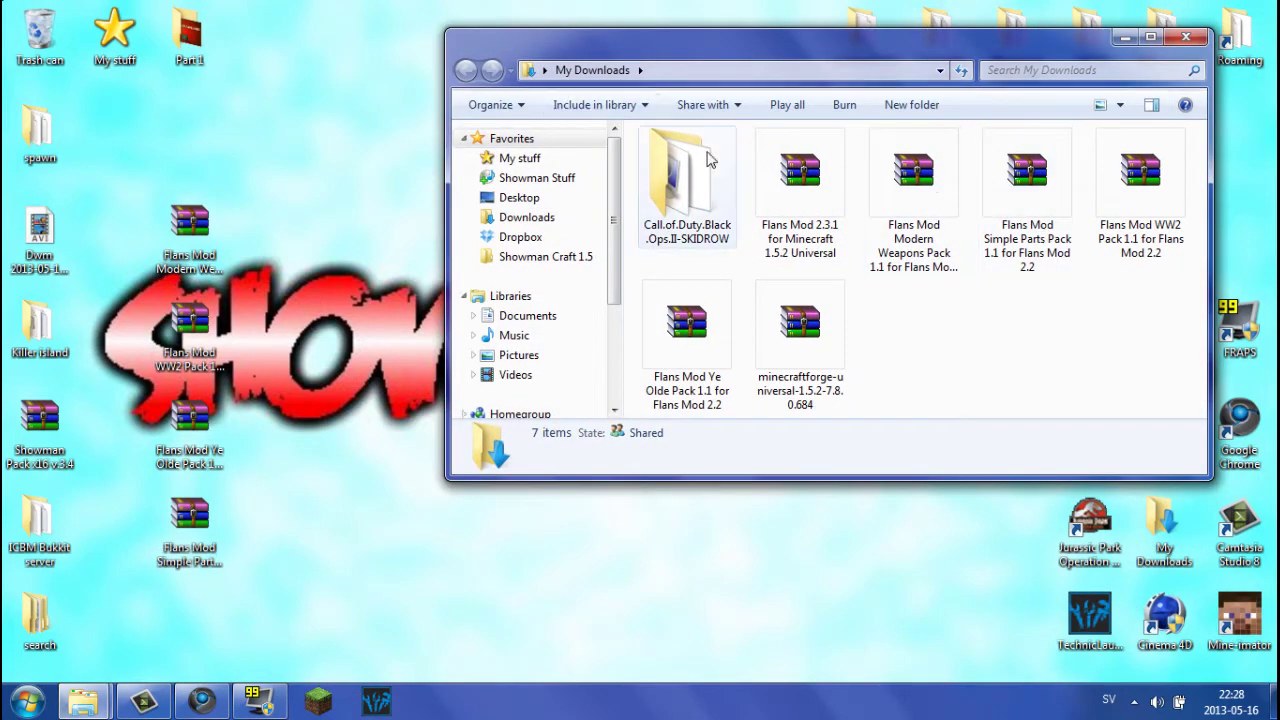
left_click_drag(636, 137, 1190, 400)
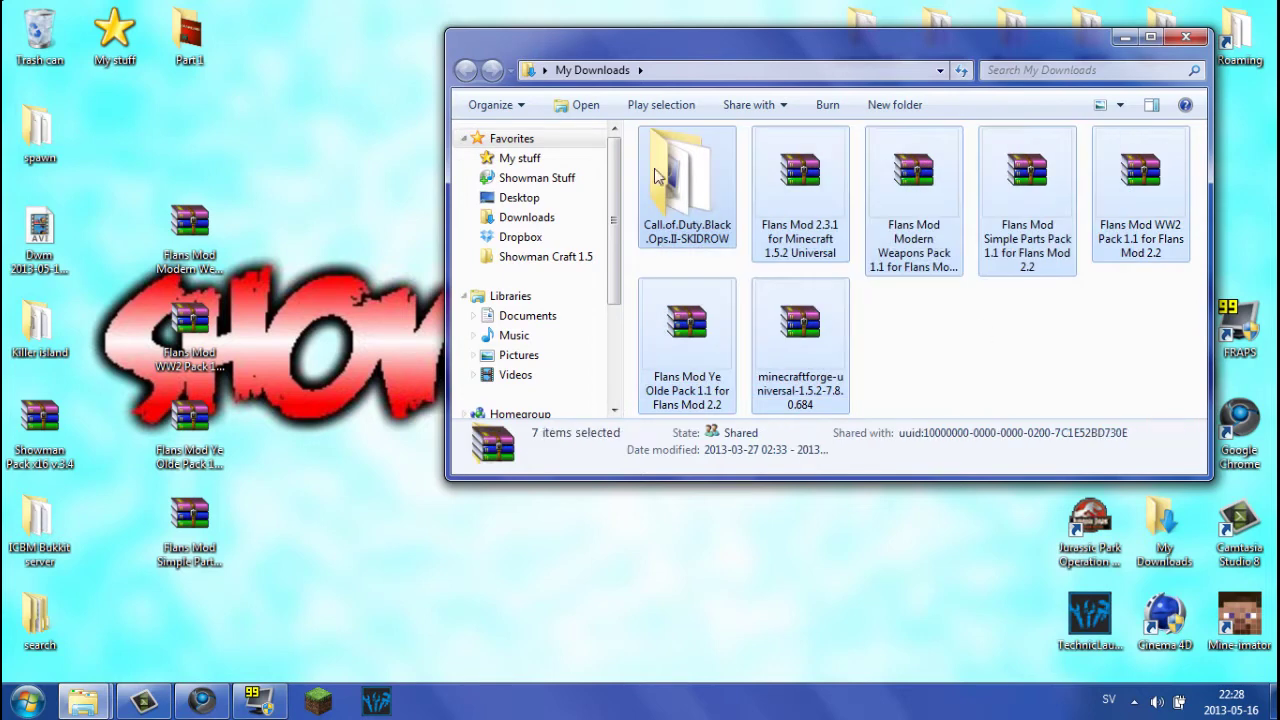
left_click(683, 173, "ctrl")
right_click(826, 203)
left_click(894, 612)
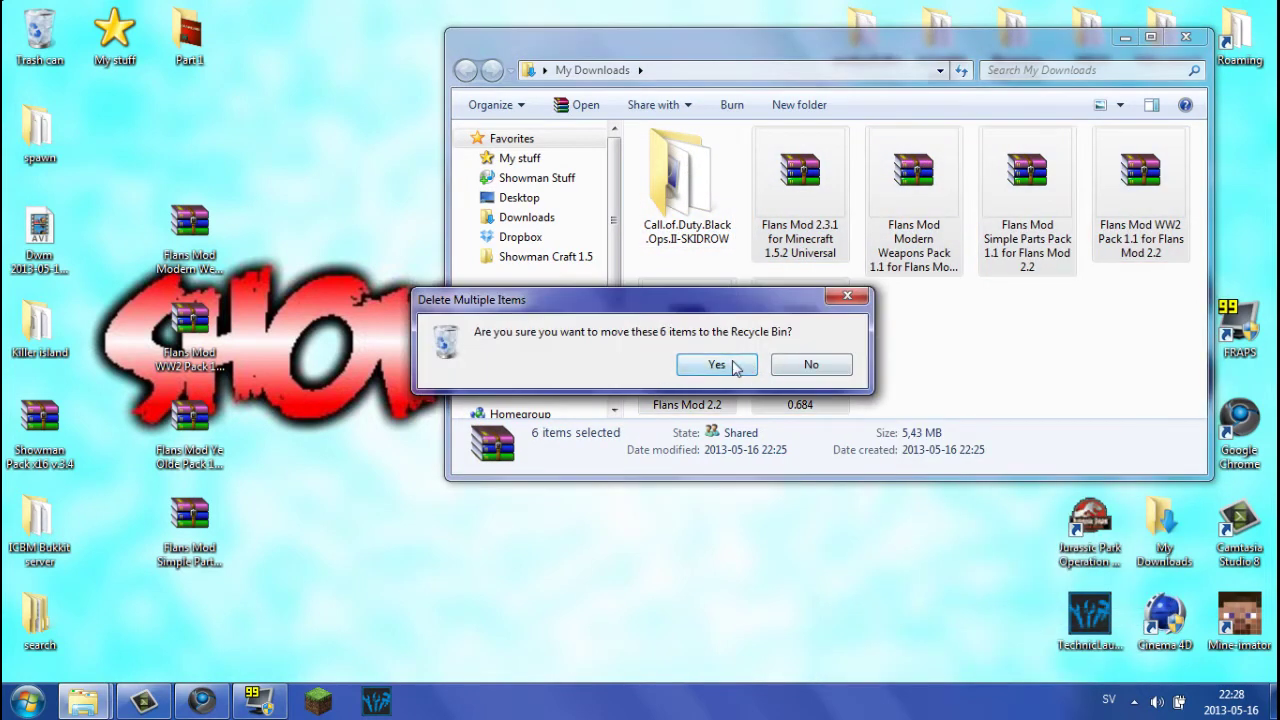
left_click(716, 365)
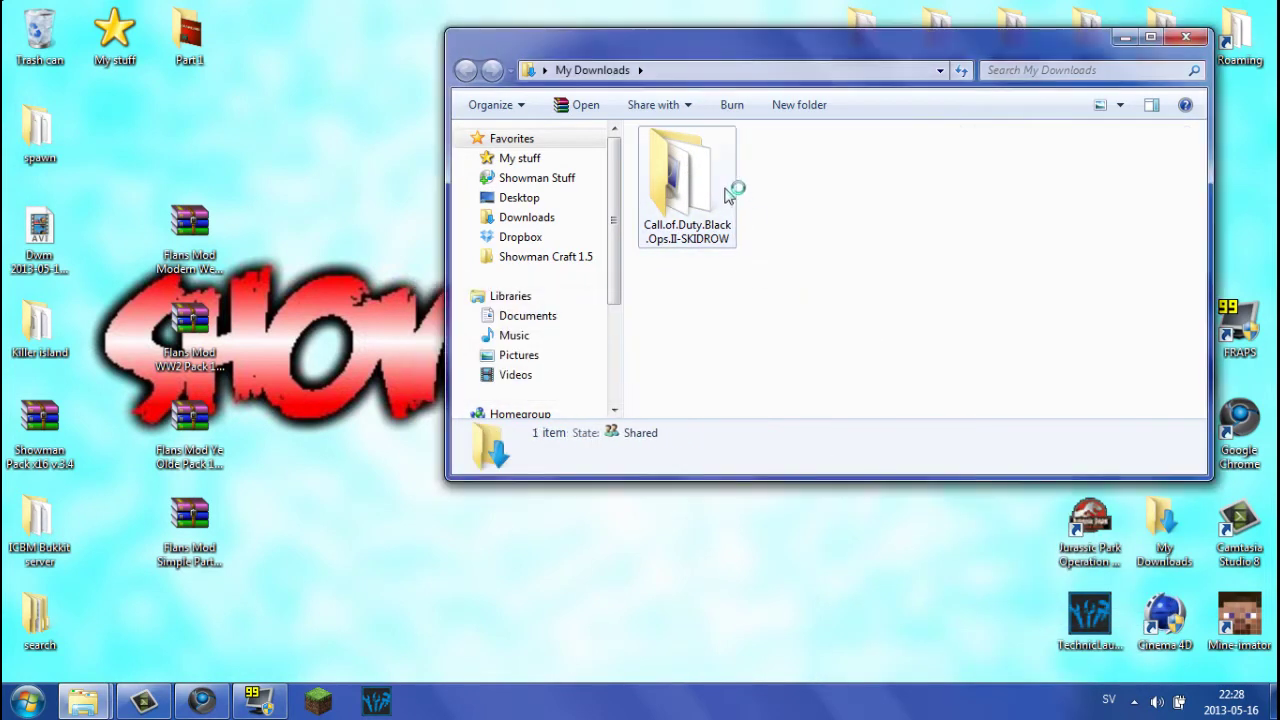
- Try to delete the Call.of.Duty.Black.Ops.II-SKIDROW folder from My Downloads, and close the folder window
right_click(672, 200)
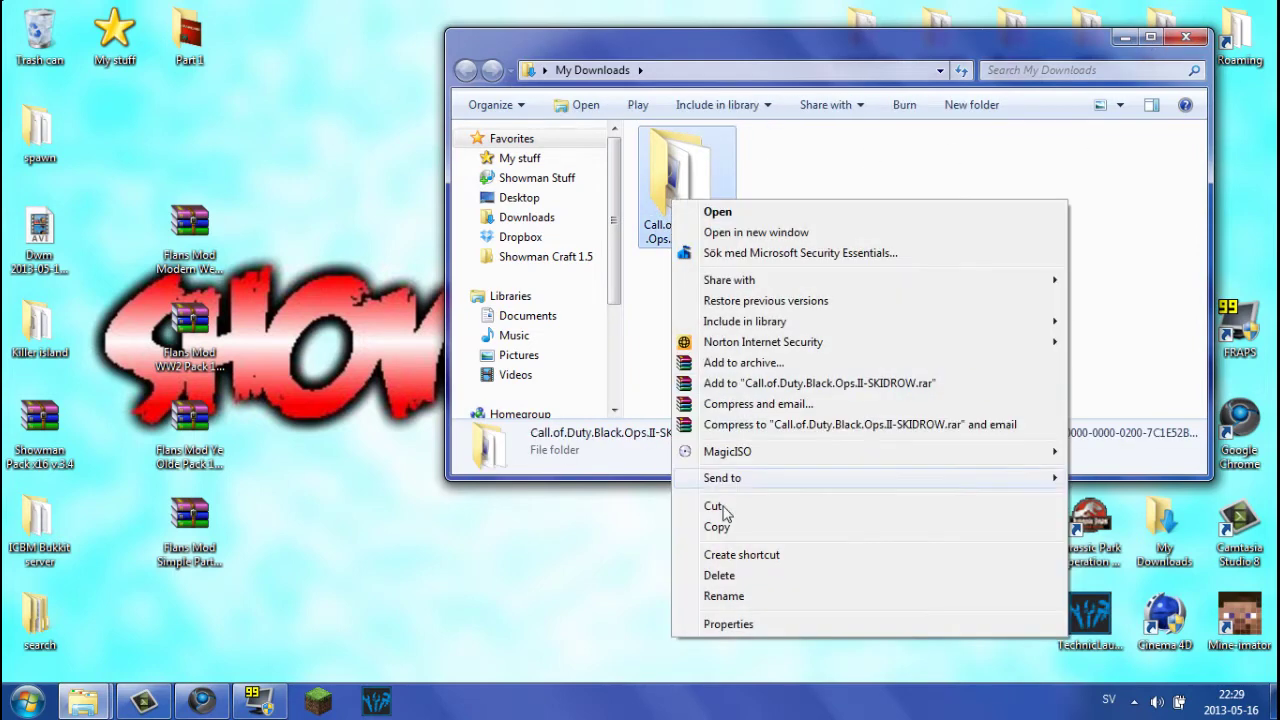
left_click(724, 577)
left_click(733, 432)
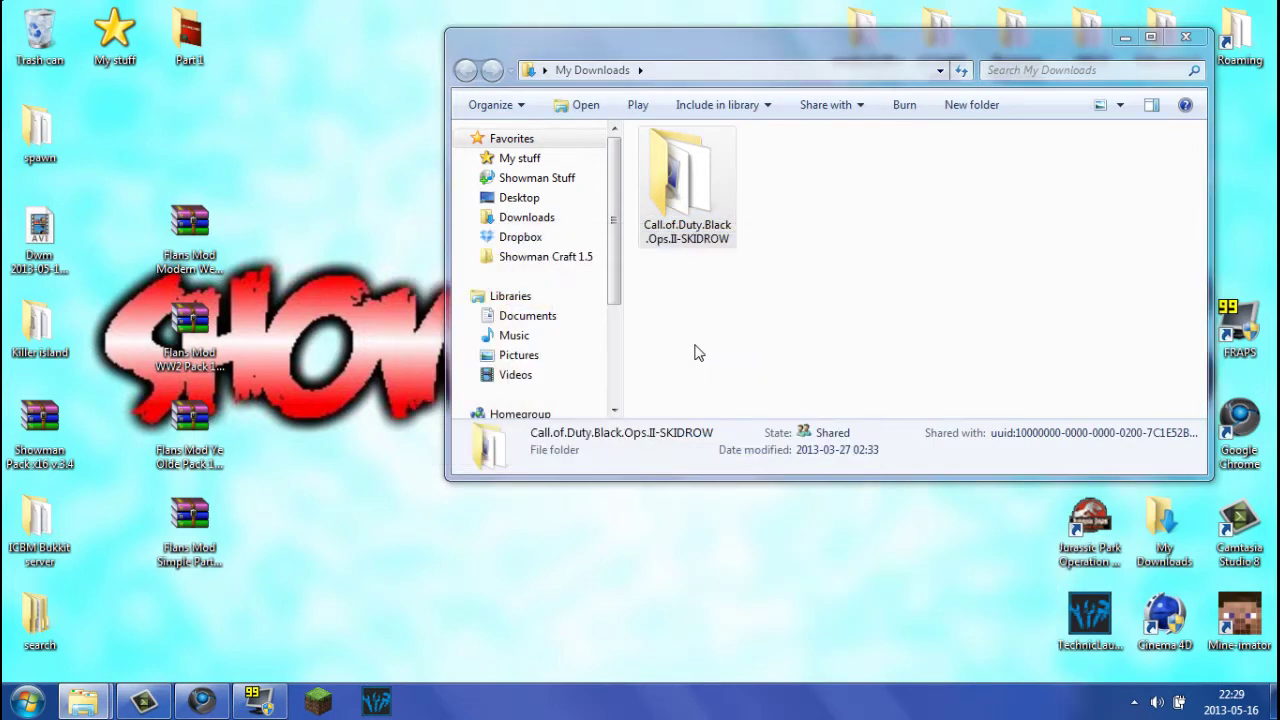
left_click(735, 449)
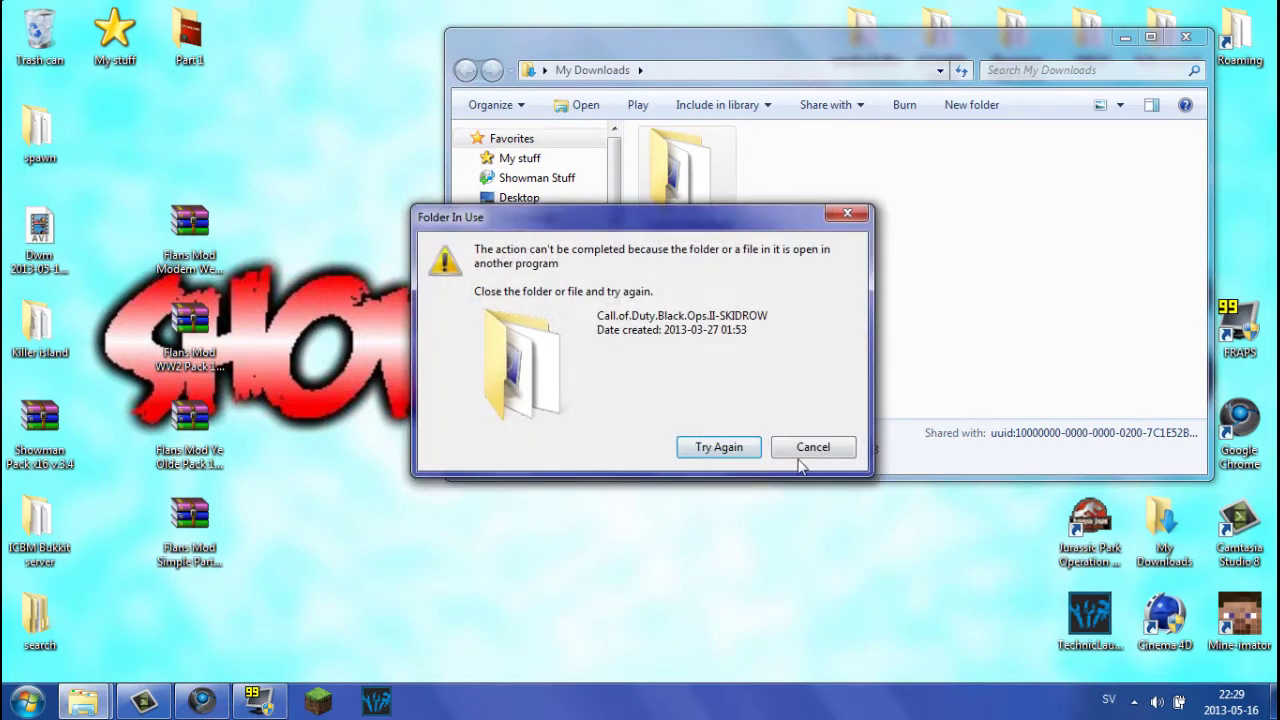
left_click(803, 458)
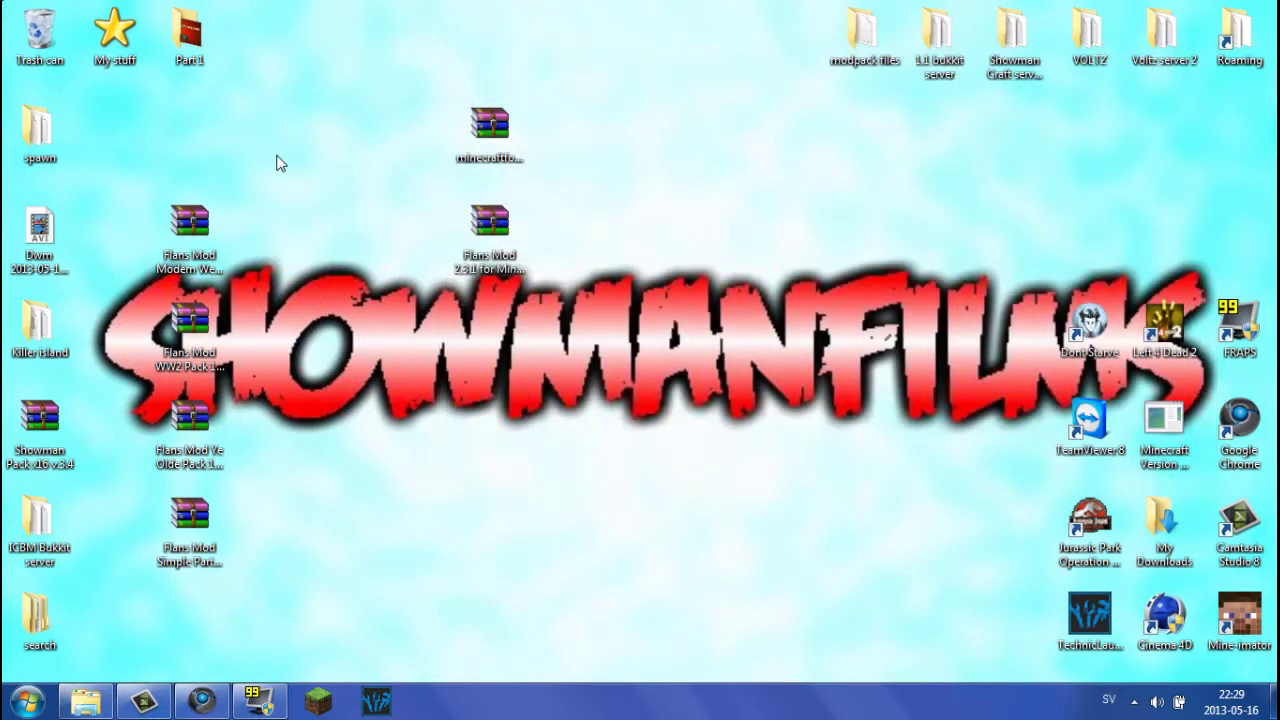
- Move the four Flan's Mod content pack zips together into the desktop column below the modpack files folder
left_click_drag(195, 183, 855, 457)
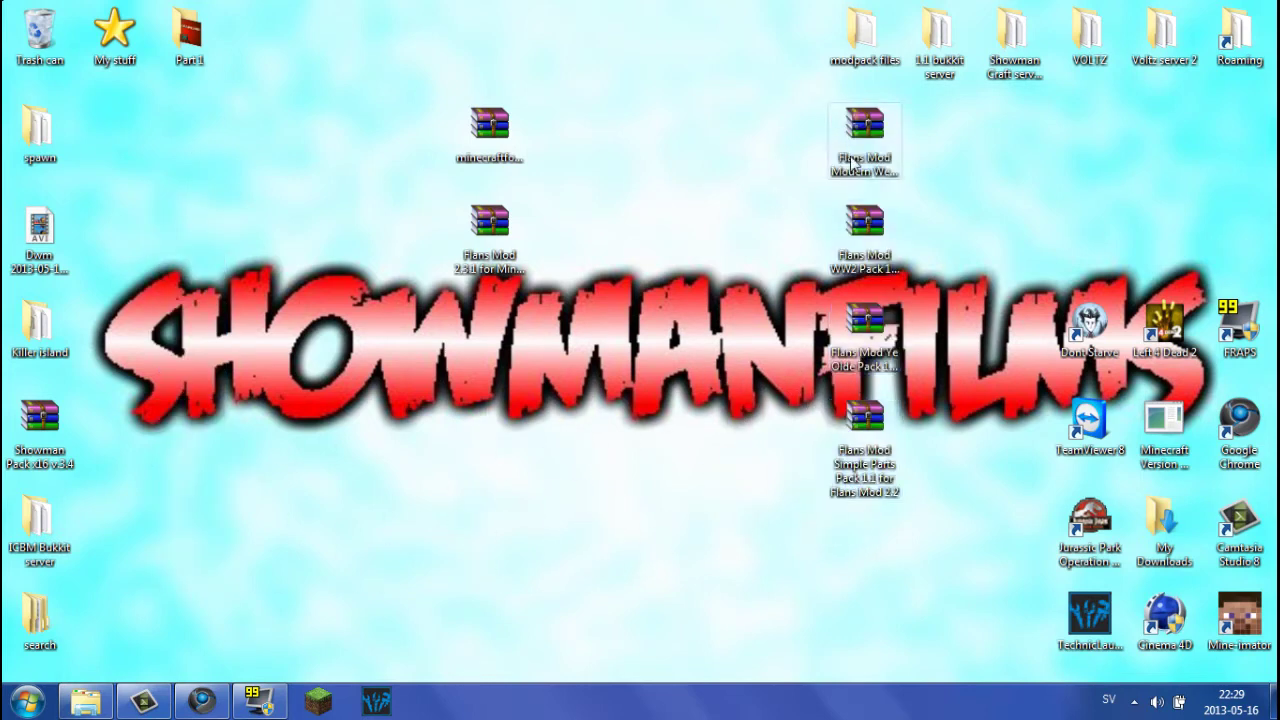
left_click_drag(732, 73, 884, 522)
left_click(740, 445)
left_click_drag(576, 4, 452, 298)
left_click(490, 128)
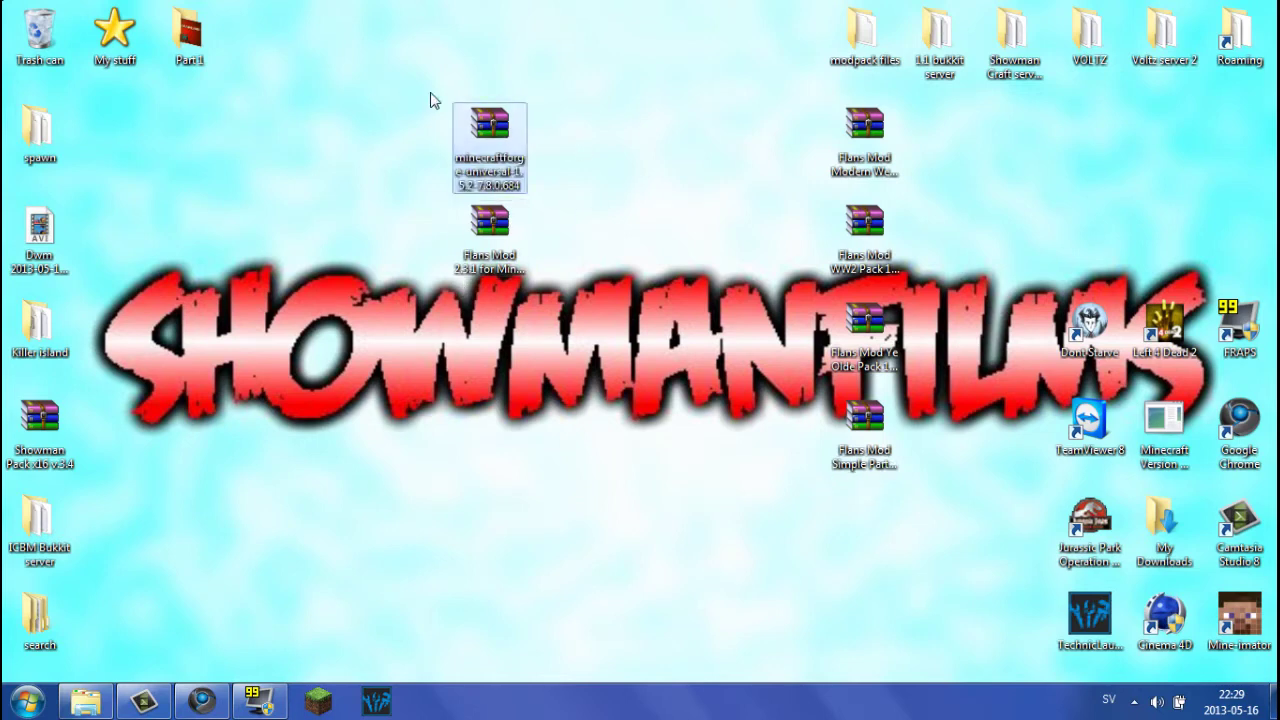
left_click(490, 222)
left_click(227, 187)
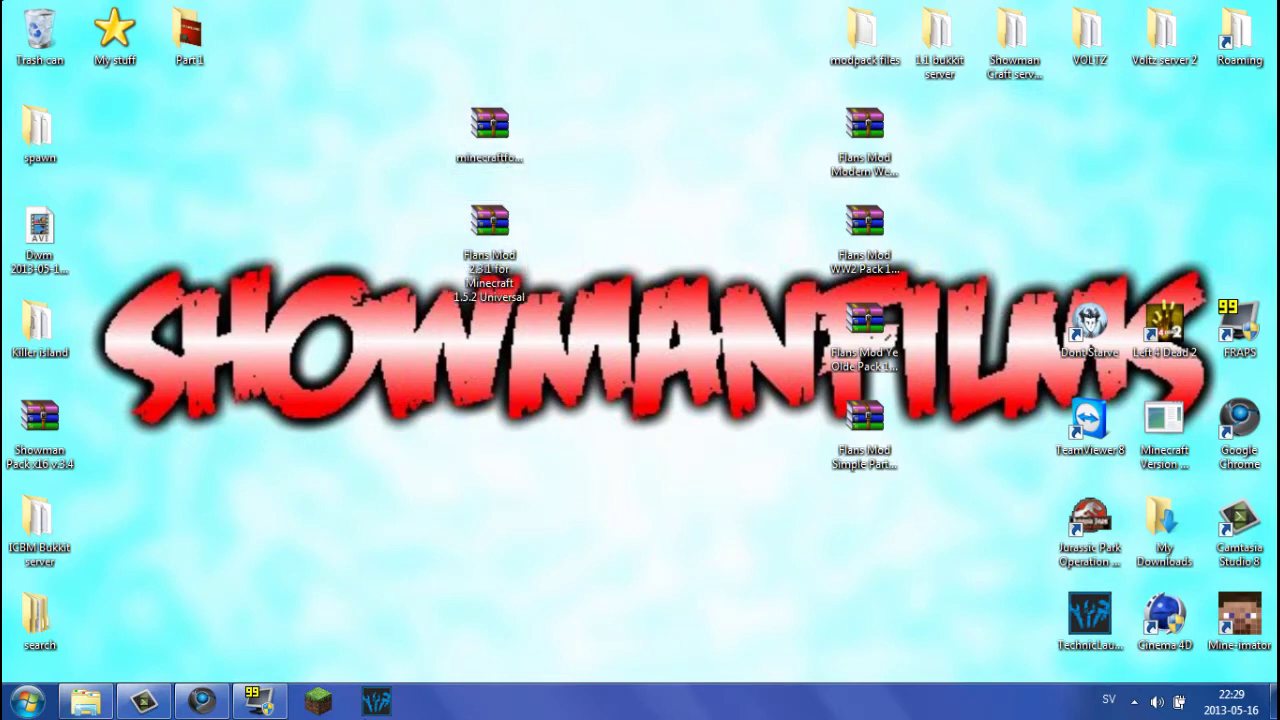
- Run Minecraft 1.5.2 once, logging in with the remembered account, and quit the game from its title screen
left_click(318, 700)
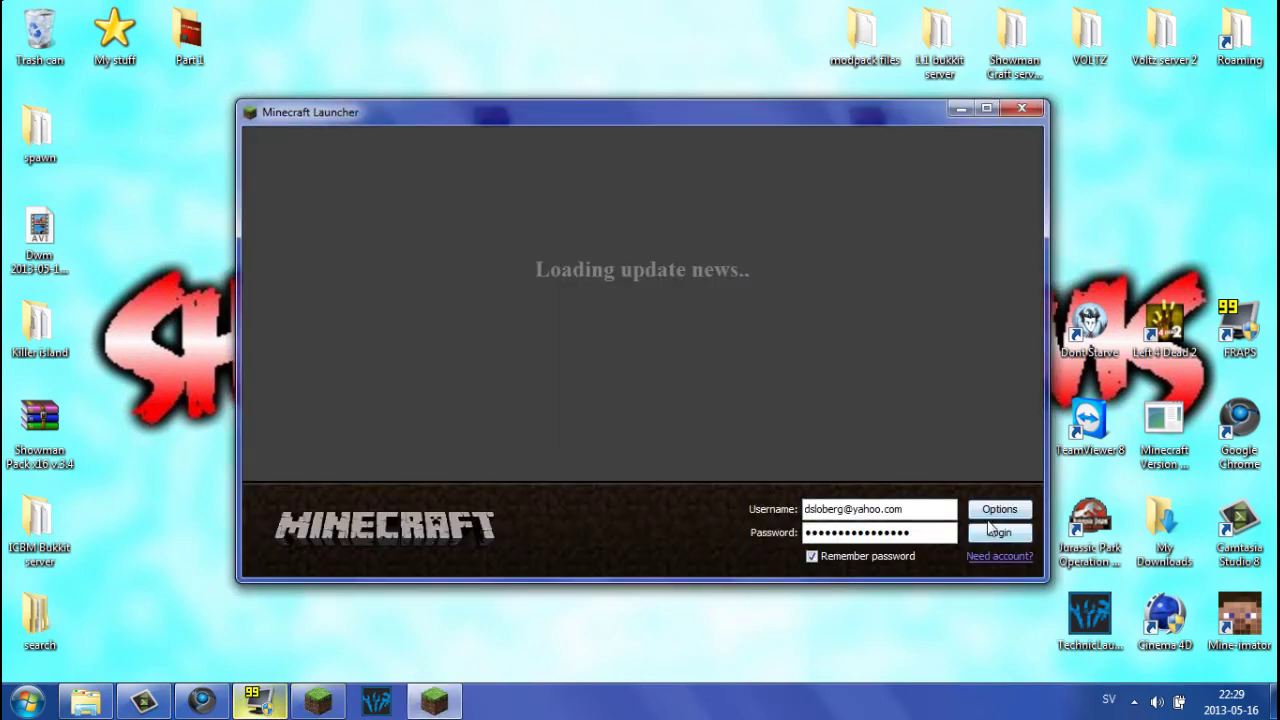
left_click(997, 531)
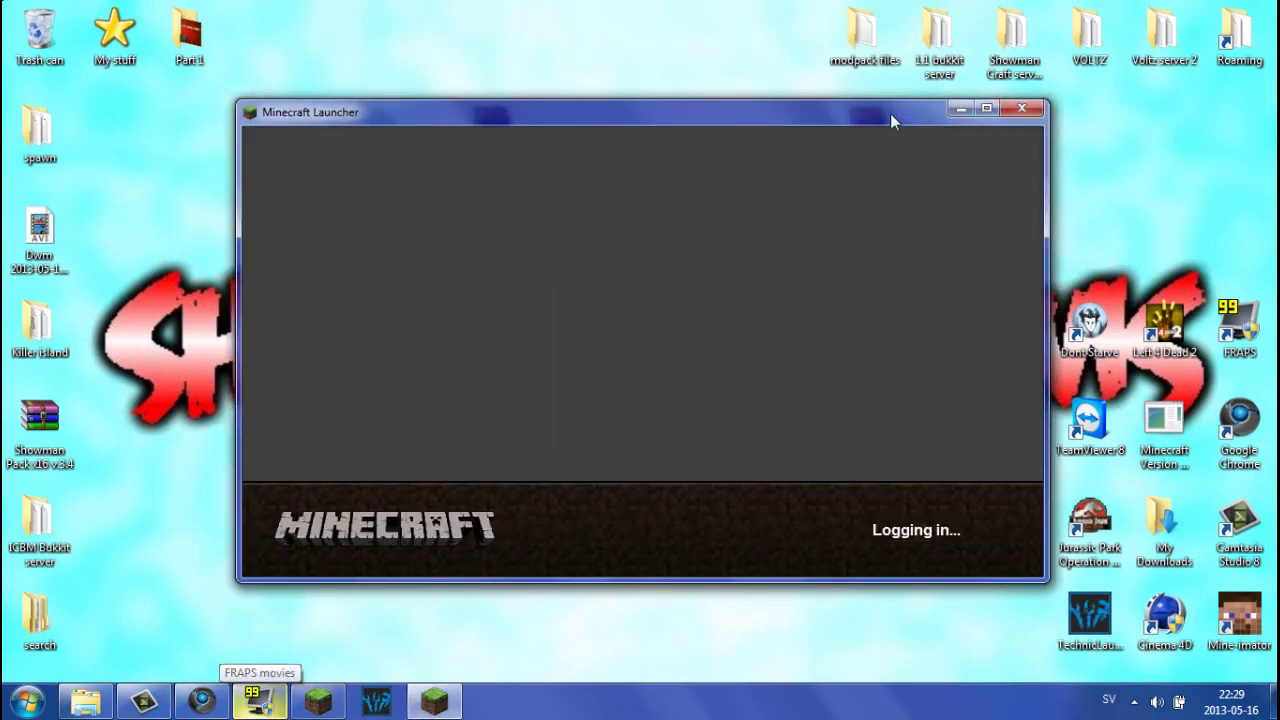
left_click_drag(890, 113, 936, 82)
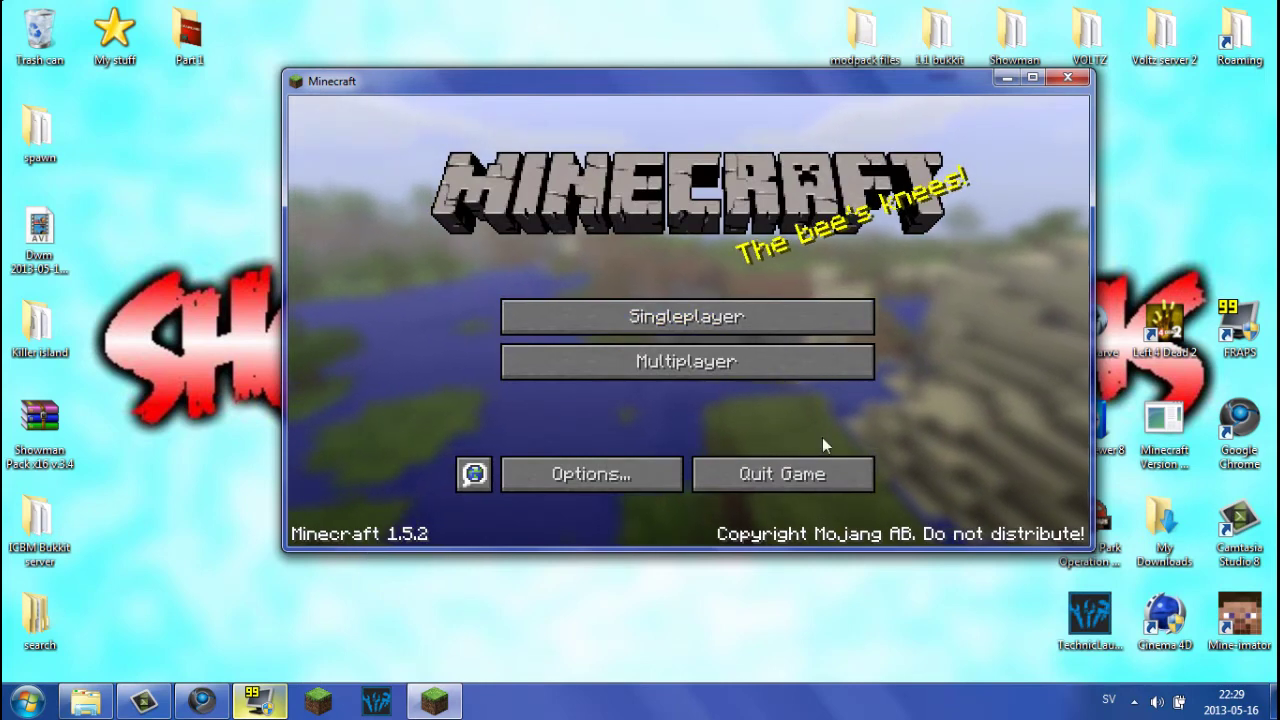
left_click(790, 478)
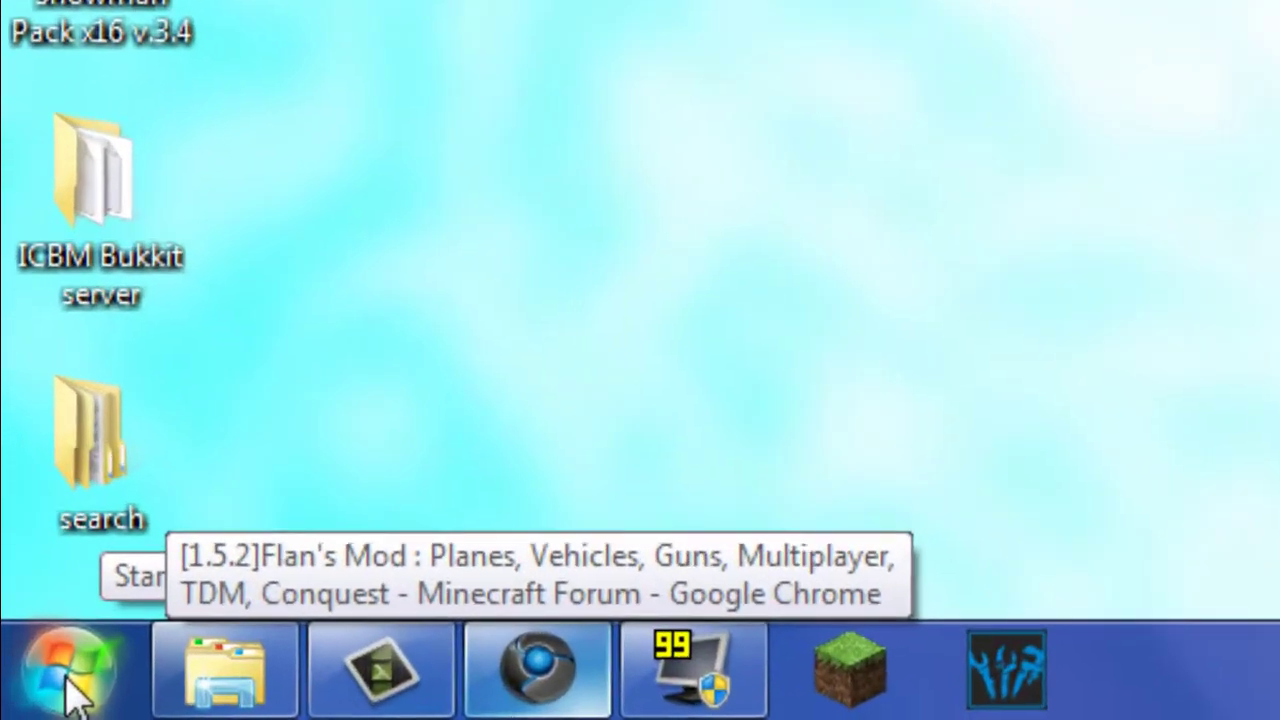
left_click(30, 703)
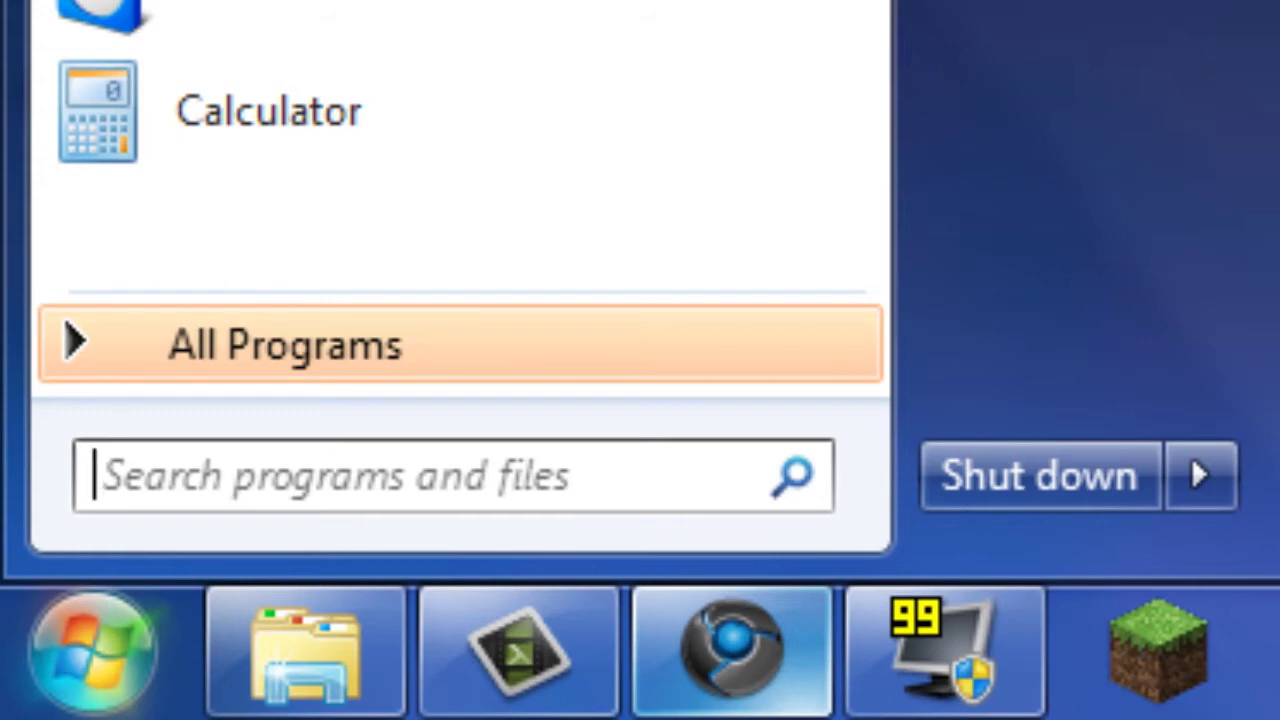
key("super+r")
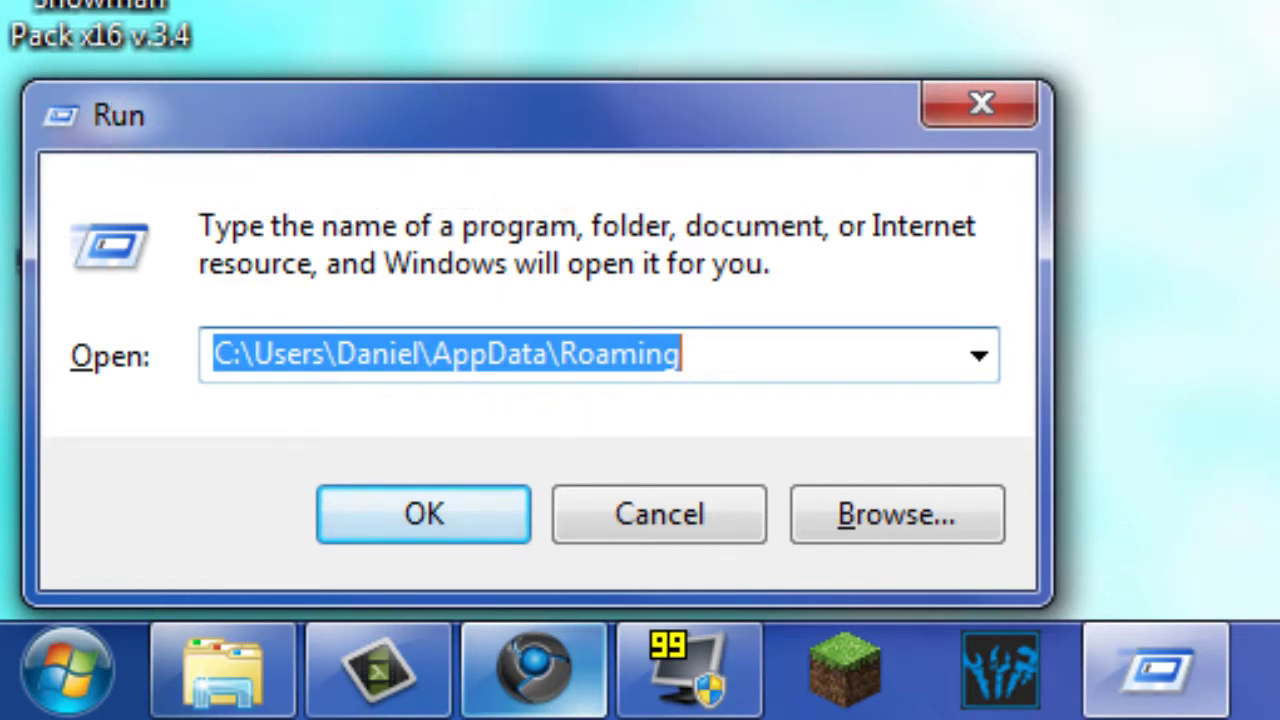
type("%appdt")
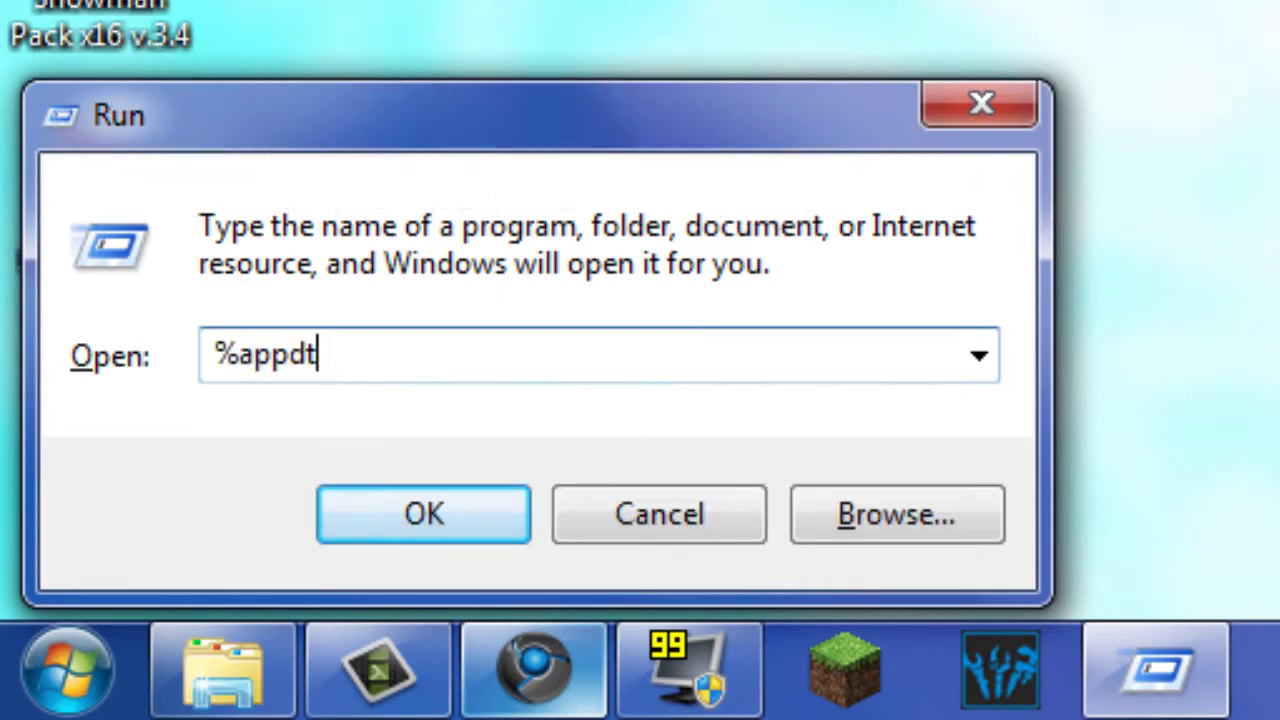
key("BackSpace")
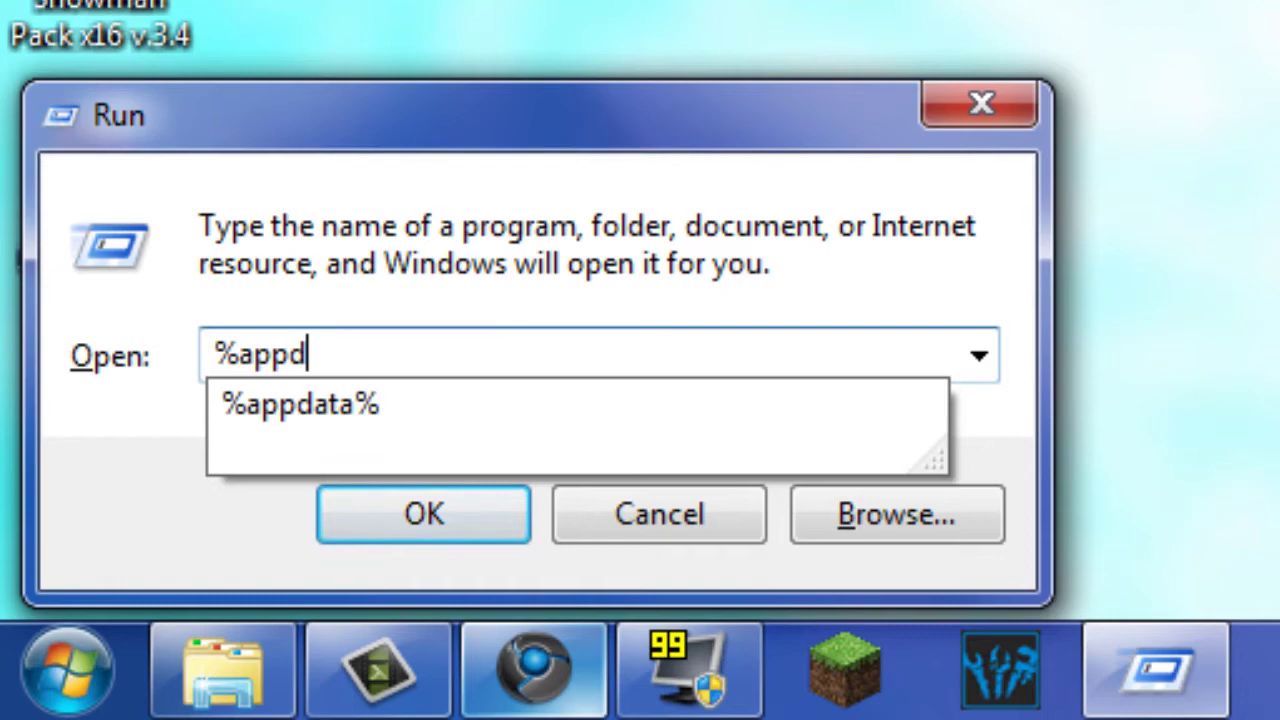
left_click(306, 402)
key("Return")
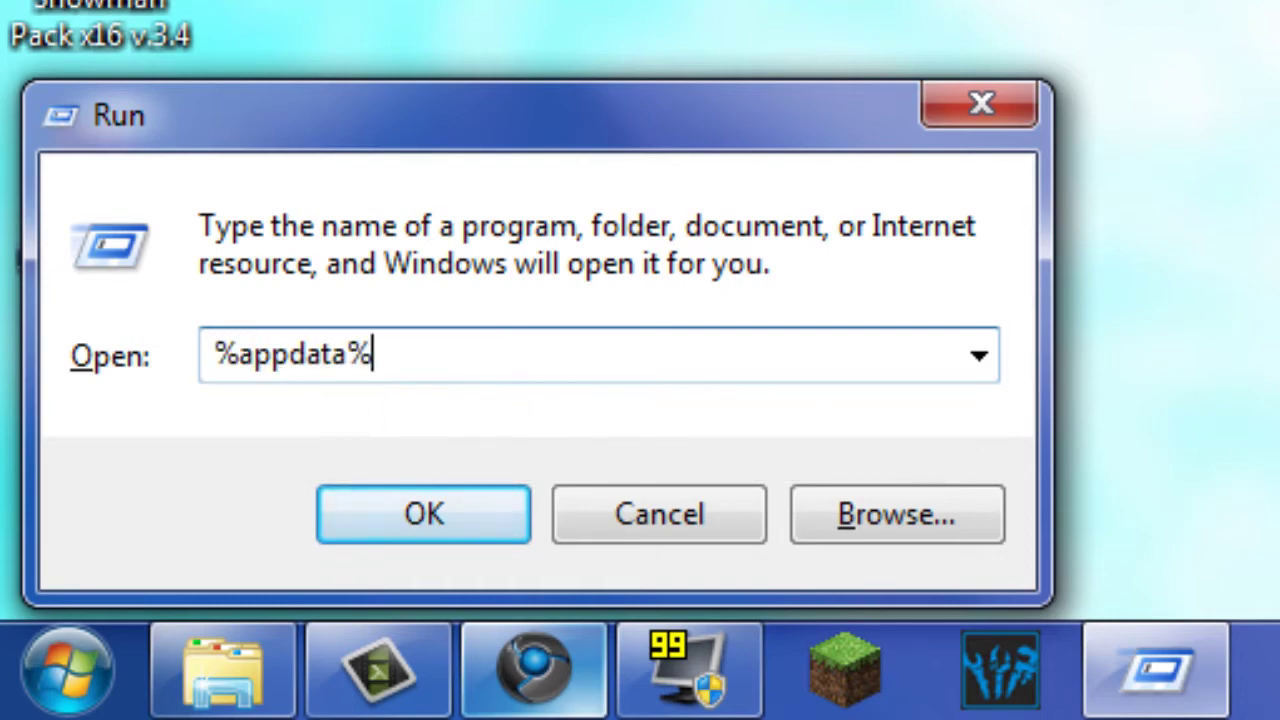
left_click(982, 104)
- Search Windows for %appdata%, open the Roaming folder and place its window near the middle of the desktop
key("super")
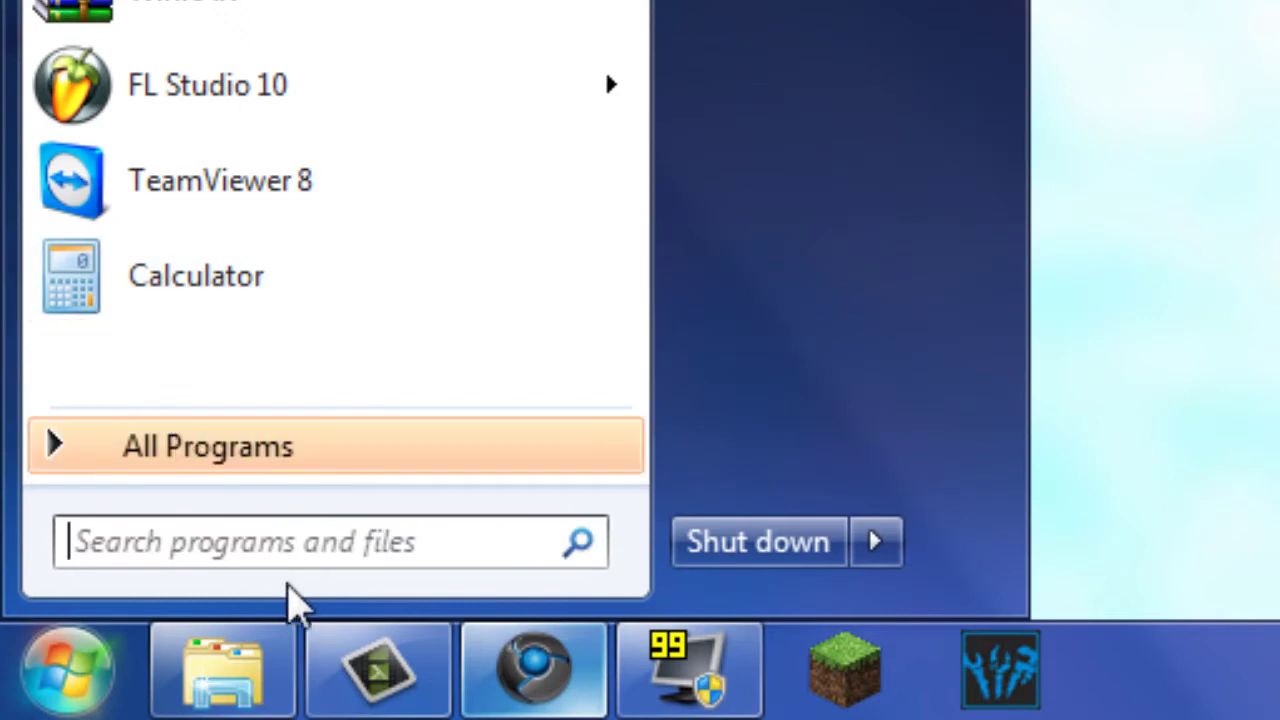
type("%app")
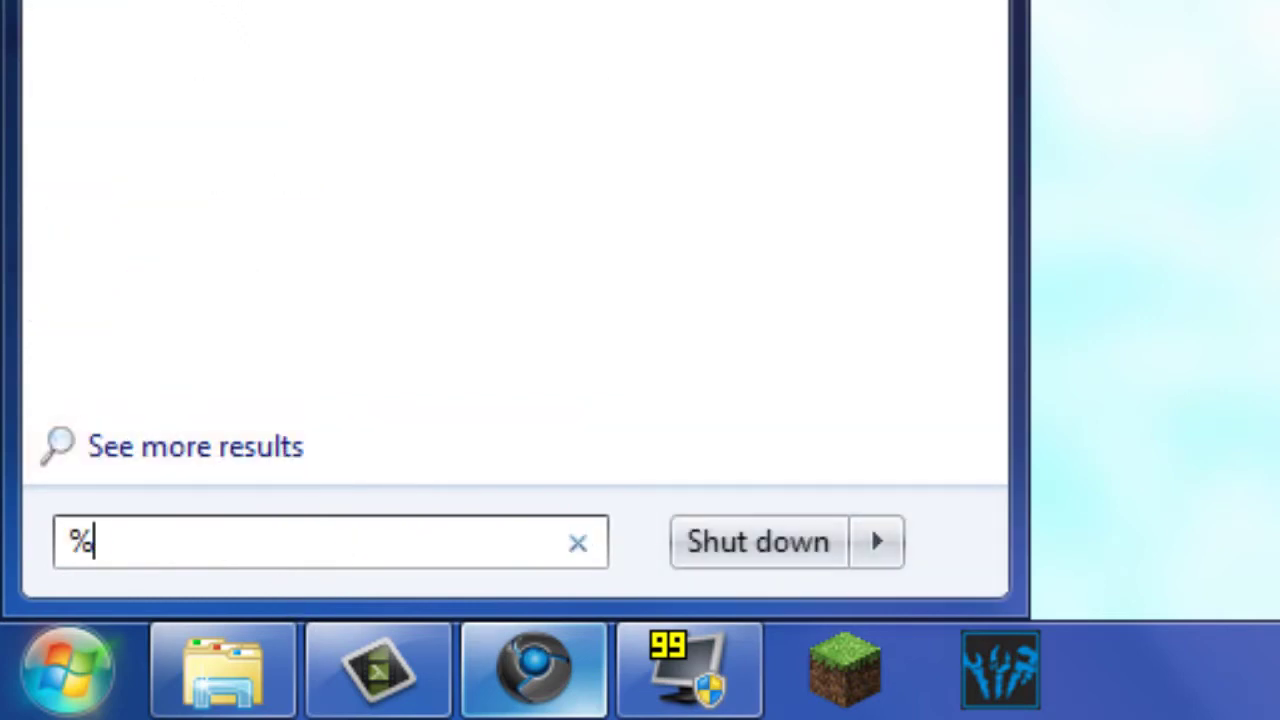
type("data%")
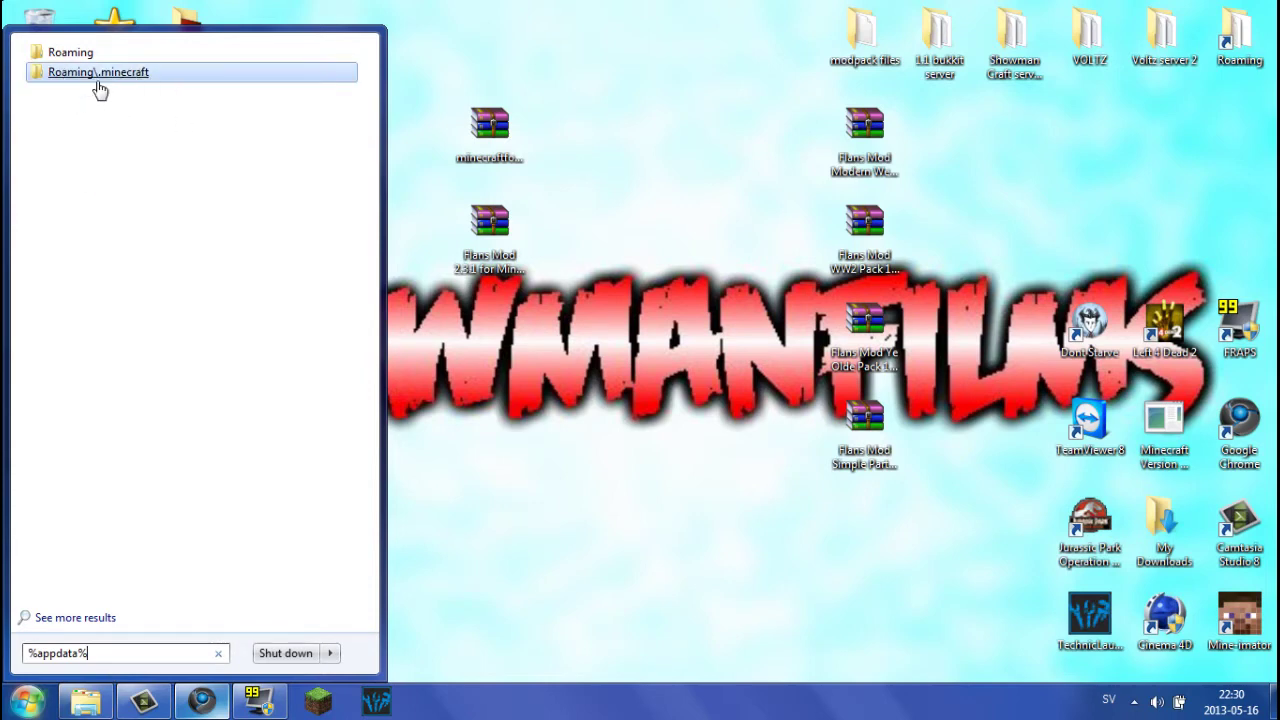
key("Return")
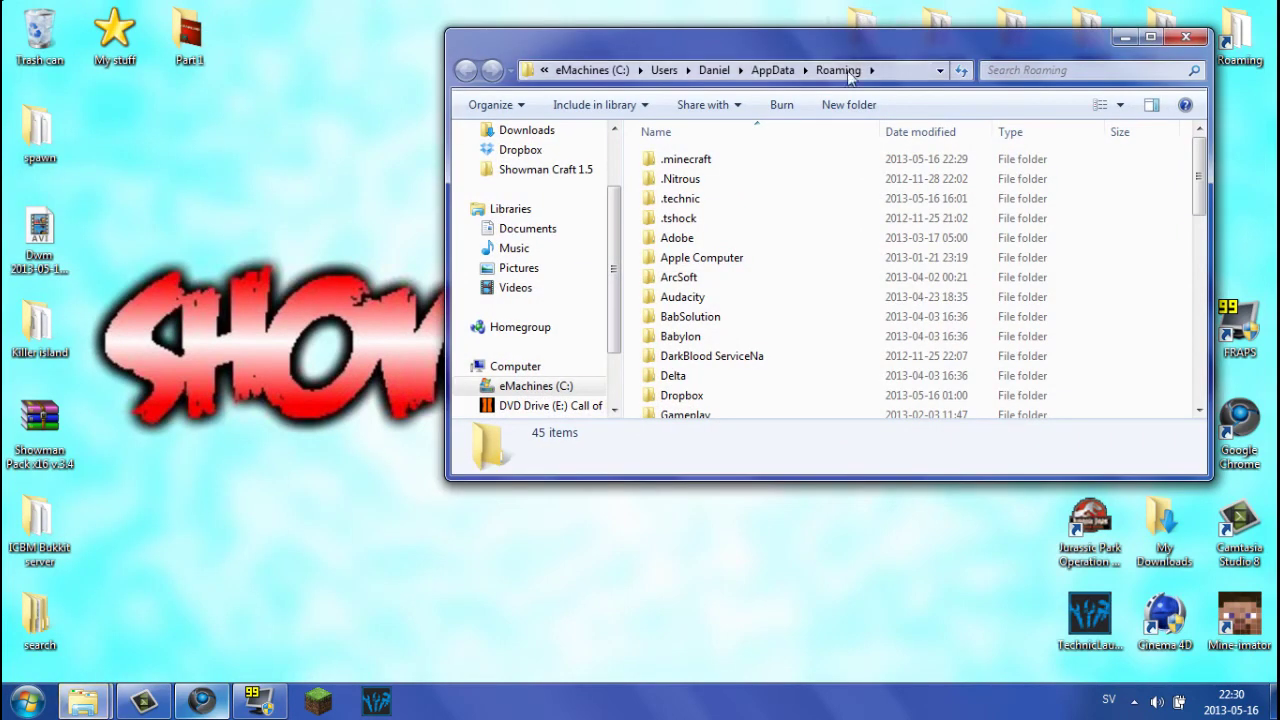
left_click_drag(841, 40, 674, 33)
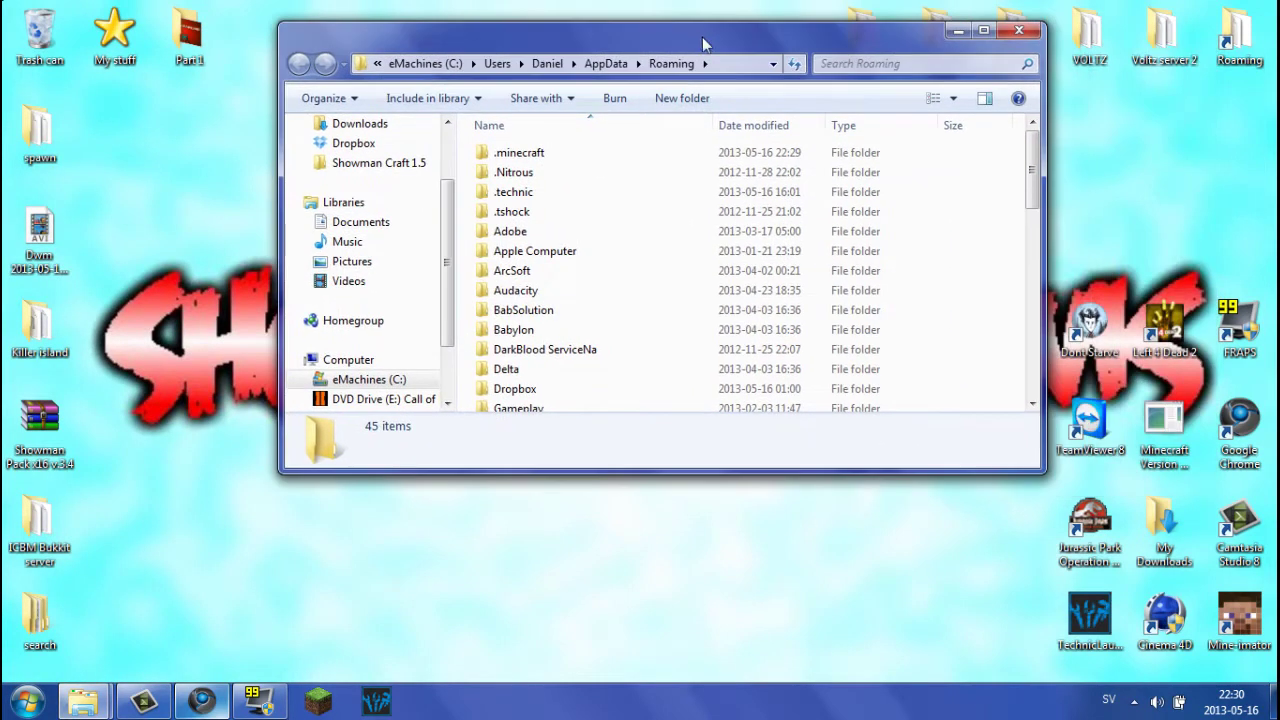
- Go up to the AppData folder, return to Roaming and reveal the folder's full path
left_click(606, 63)
double_click(529, 191)
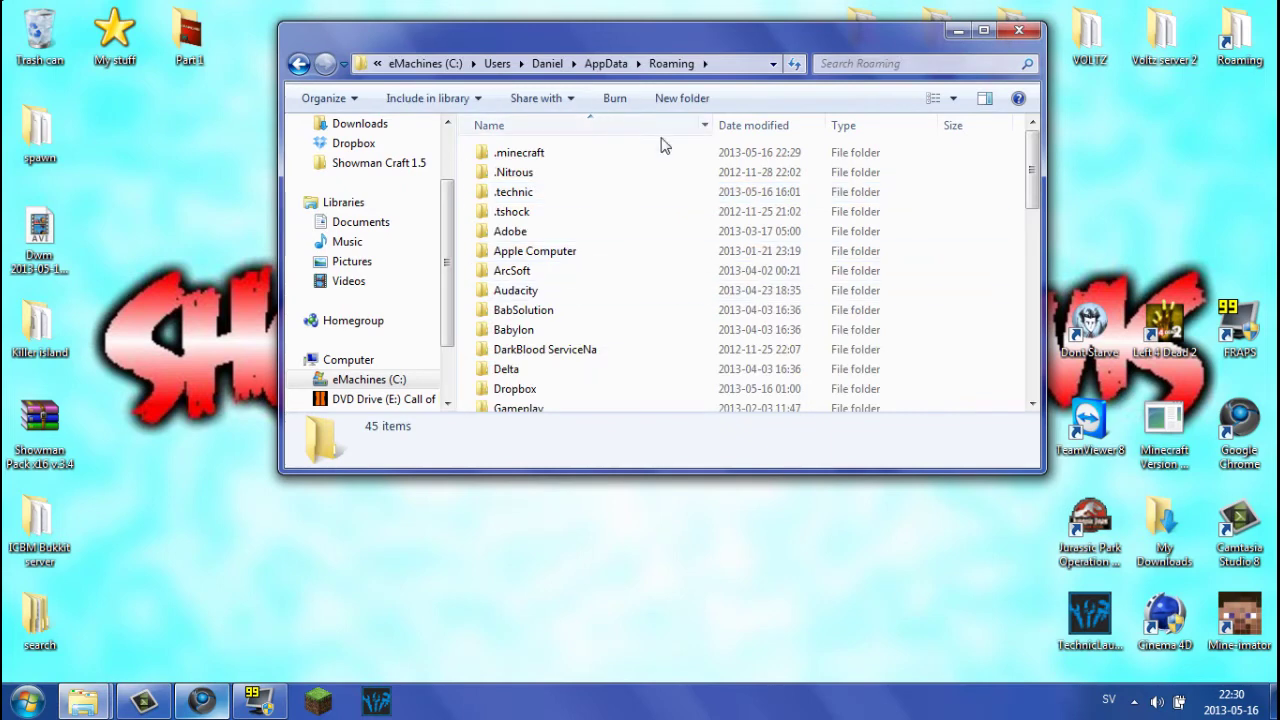
left_click(730, 63)
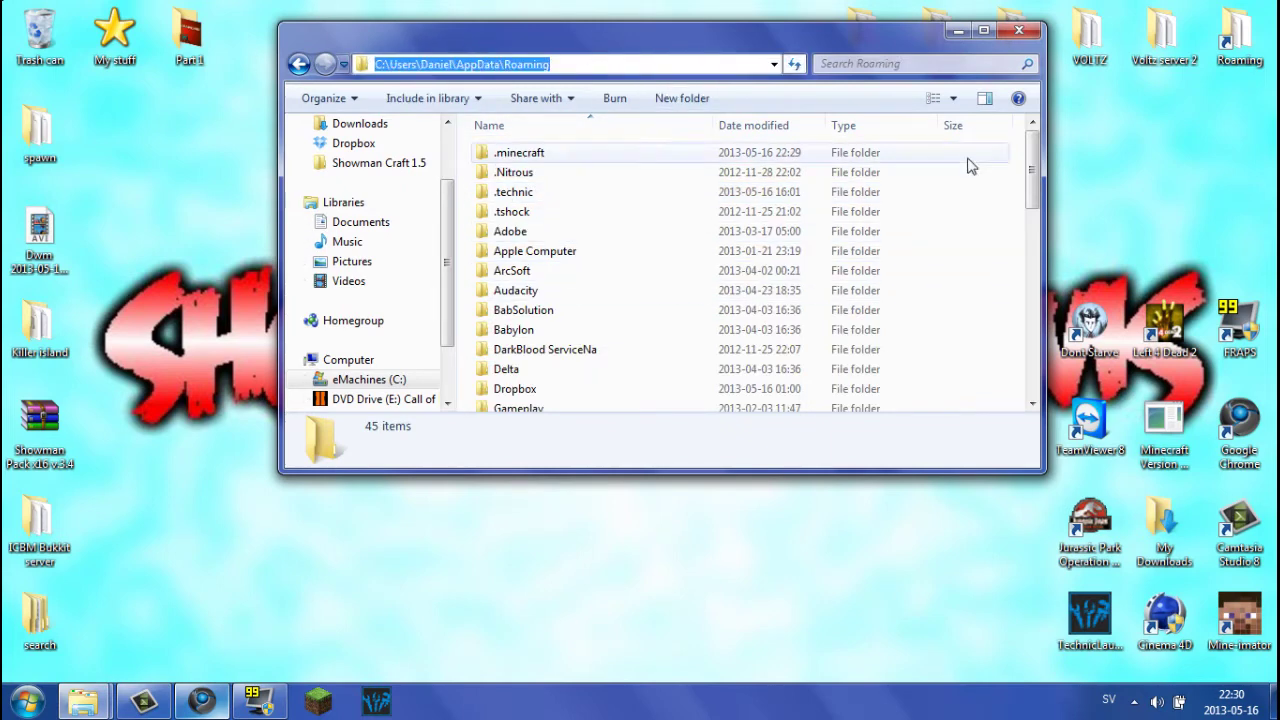
- Open the .minecraft folder inside Roaming and go into its bin subfolder
left_click(469, 171)
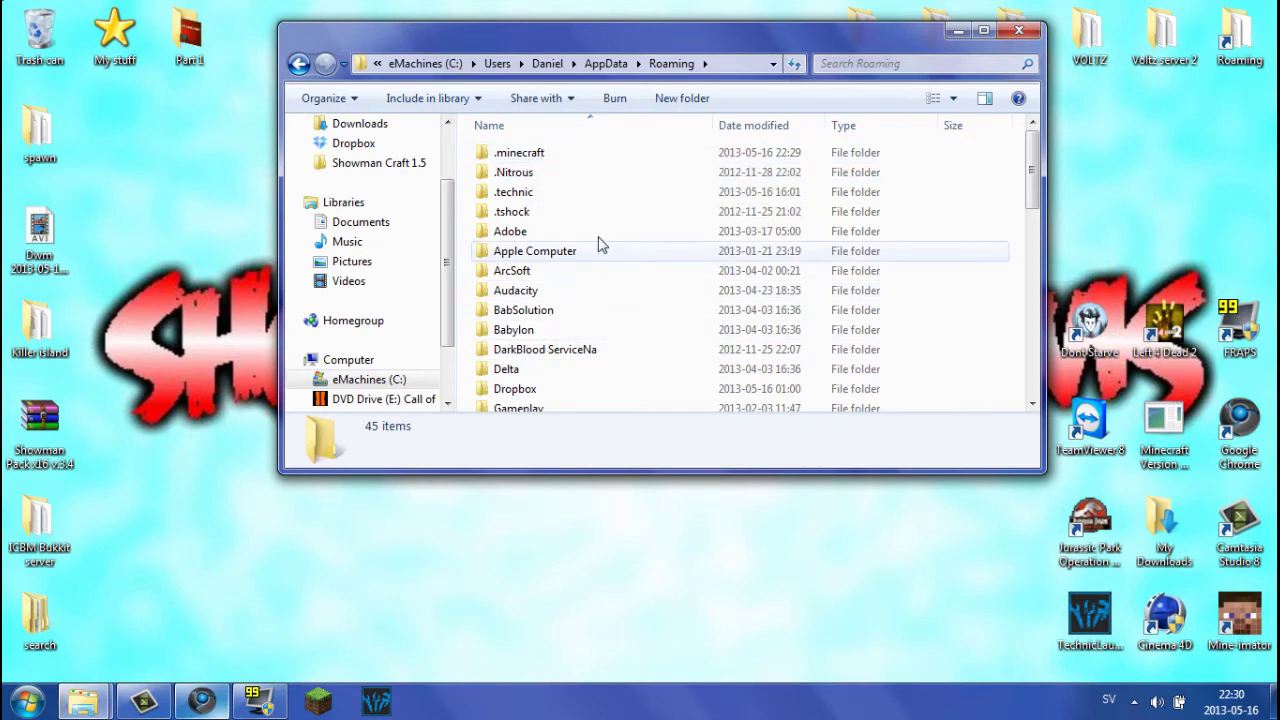
scroll(835, 170, "down", 6)
scroll(840, 165, "up", 6)
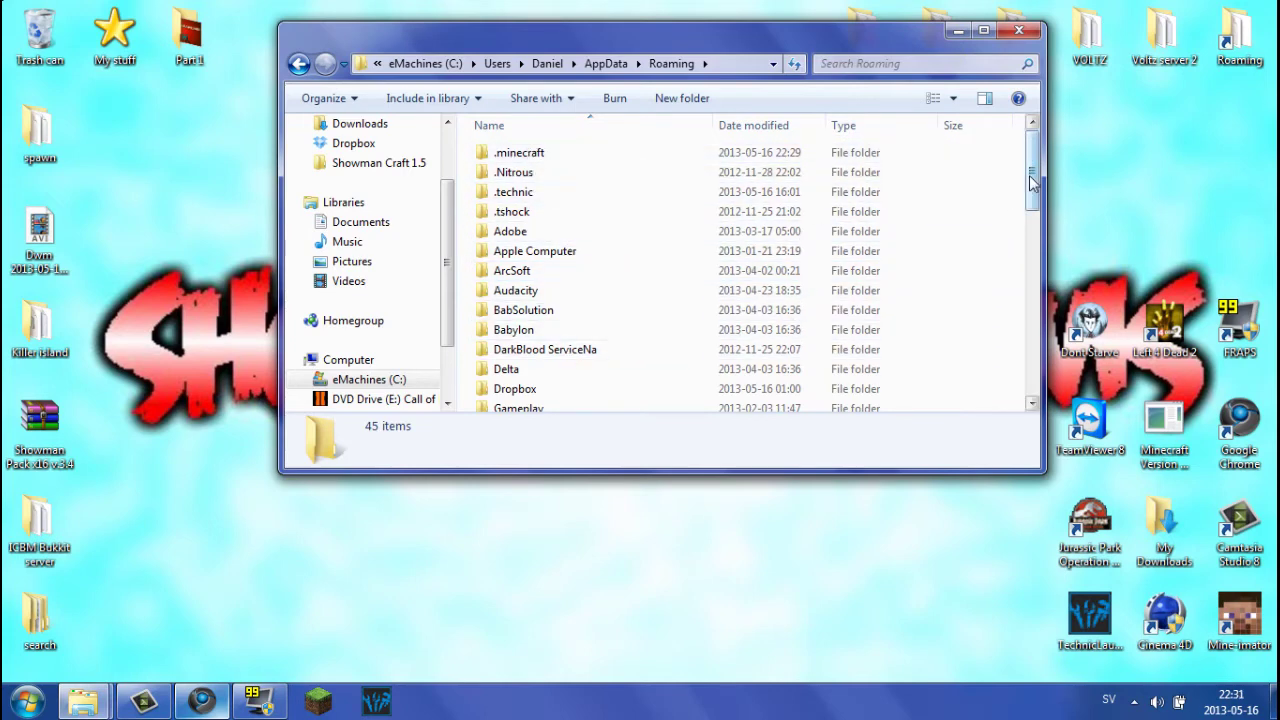
double_click(515, 154)
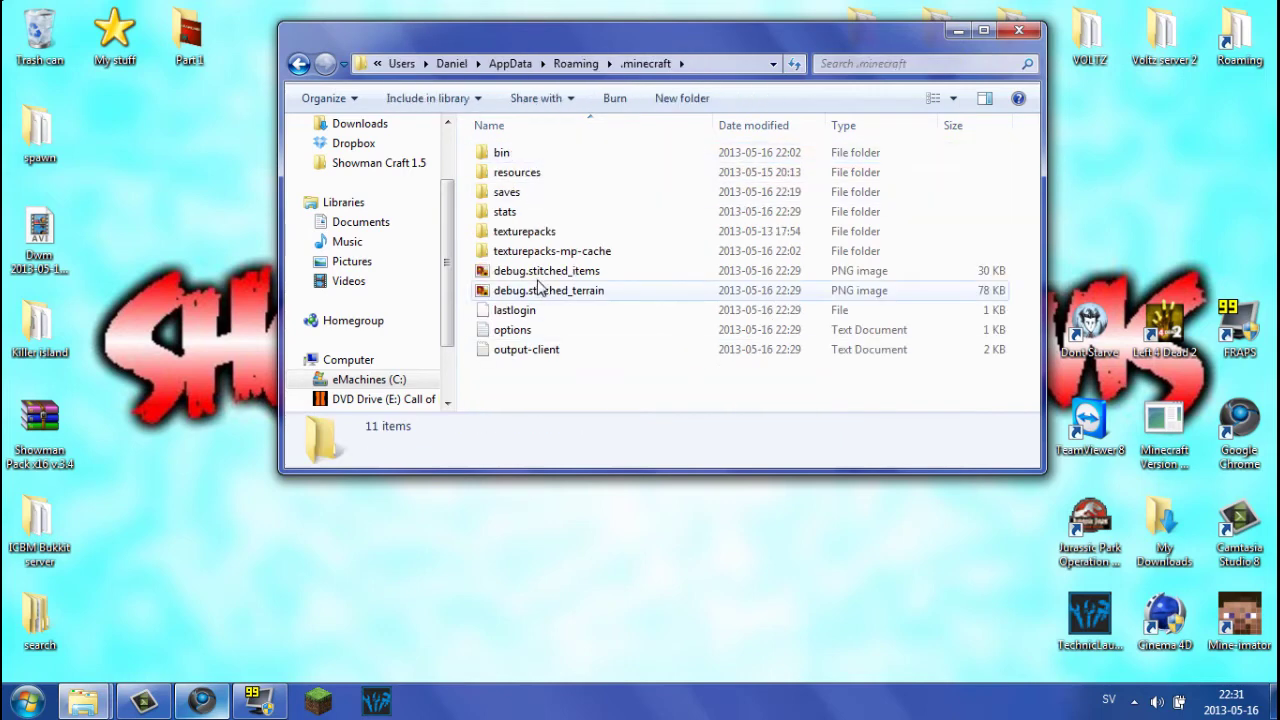
left_click_drag(575, 392, 545, 140)
left_click(598, 367)
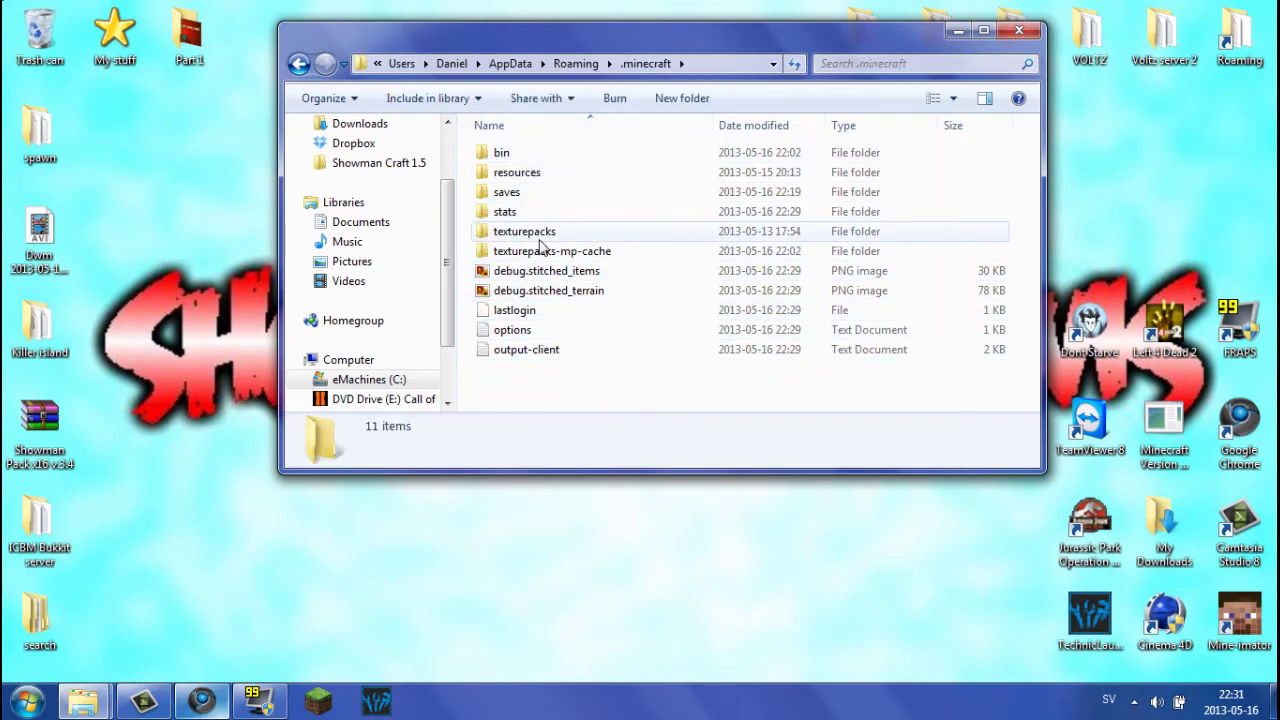
double_click(513, 160)
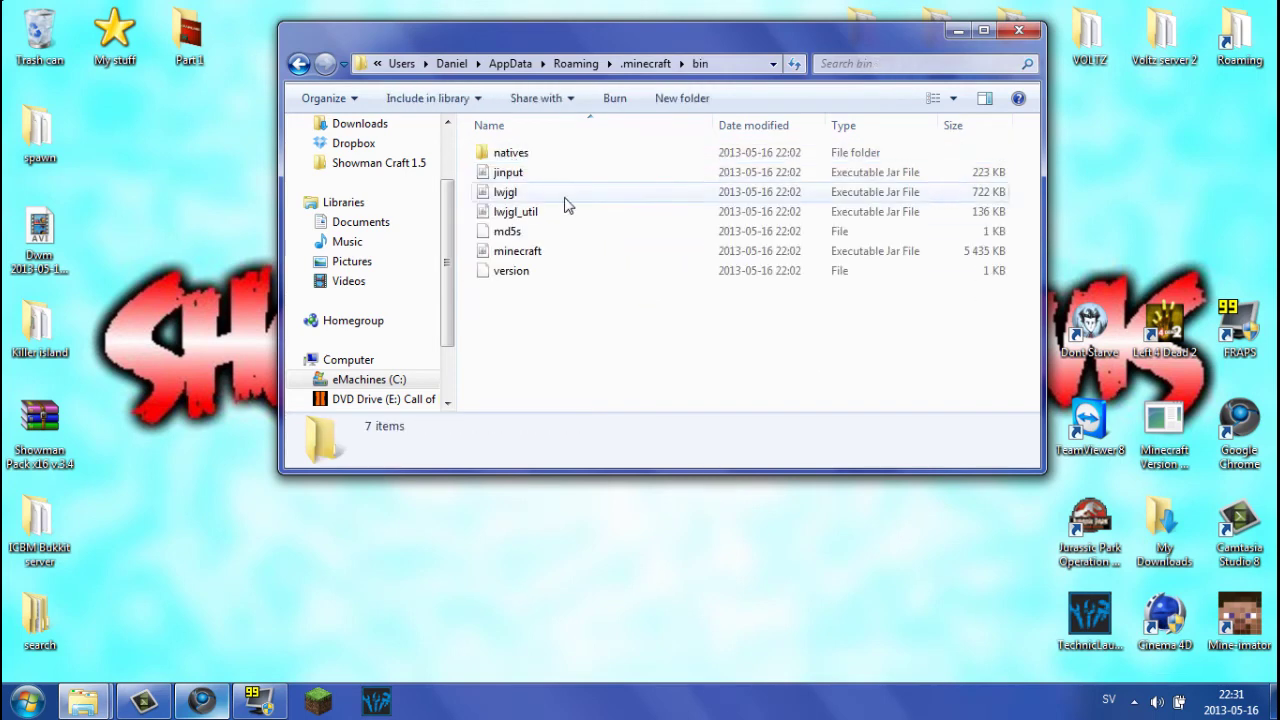
- Open the minecraft jar file with WinRAR archiver, minimize the bin folder window and move the archive window aside
left_click(512, 255)
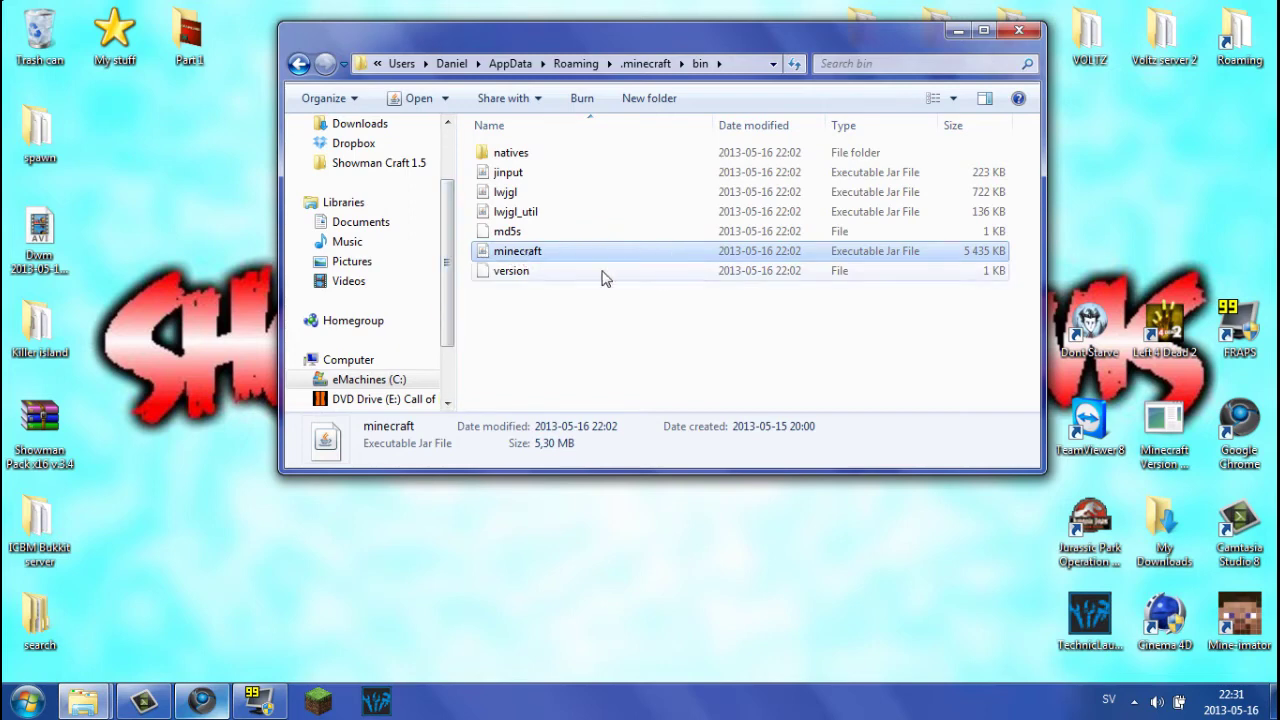
right_click(535, 258)
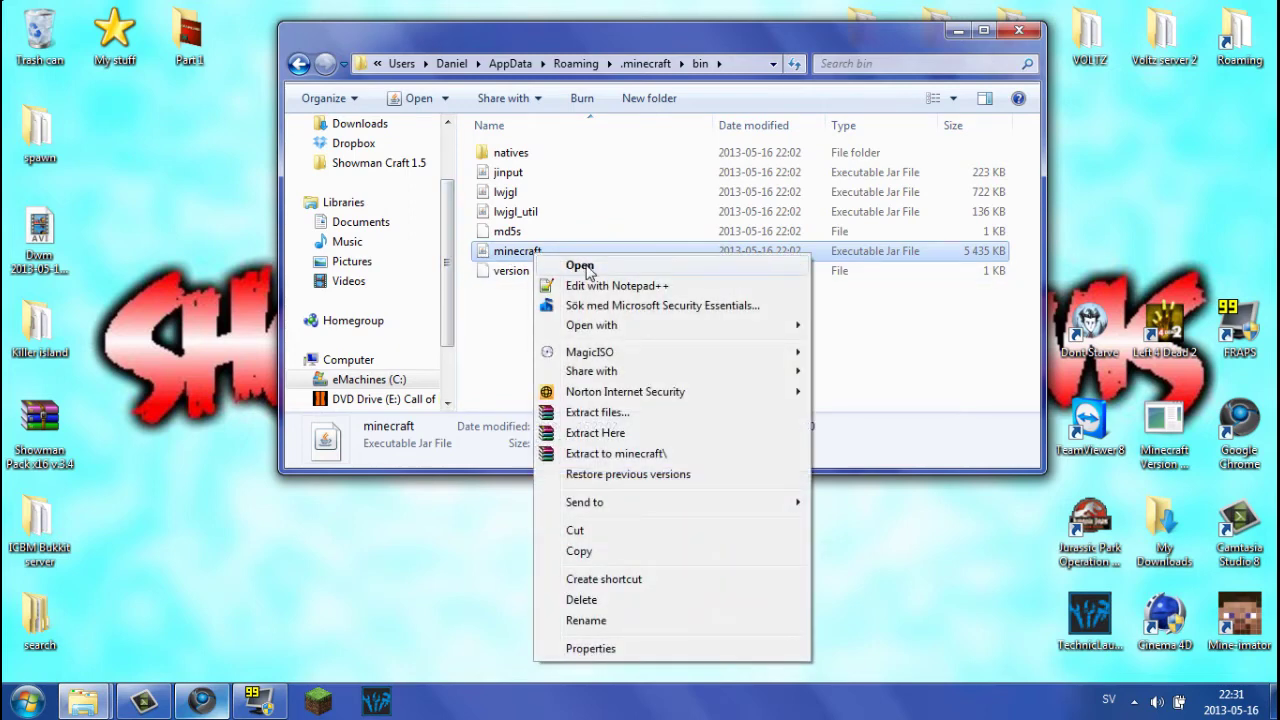
mouse_move(766, 333)
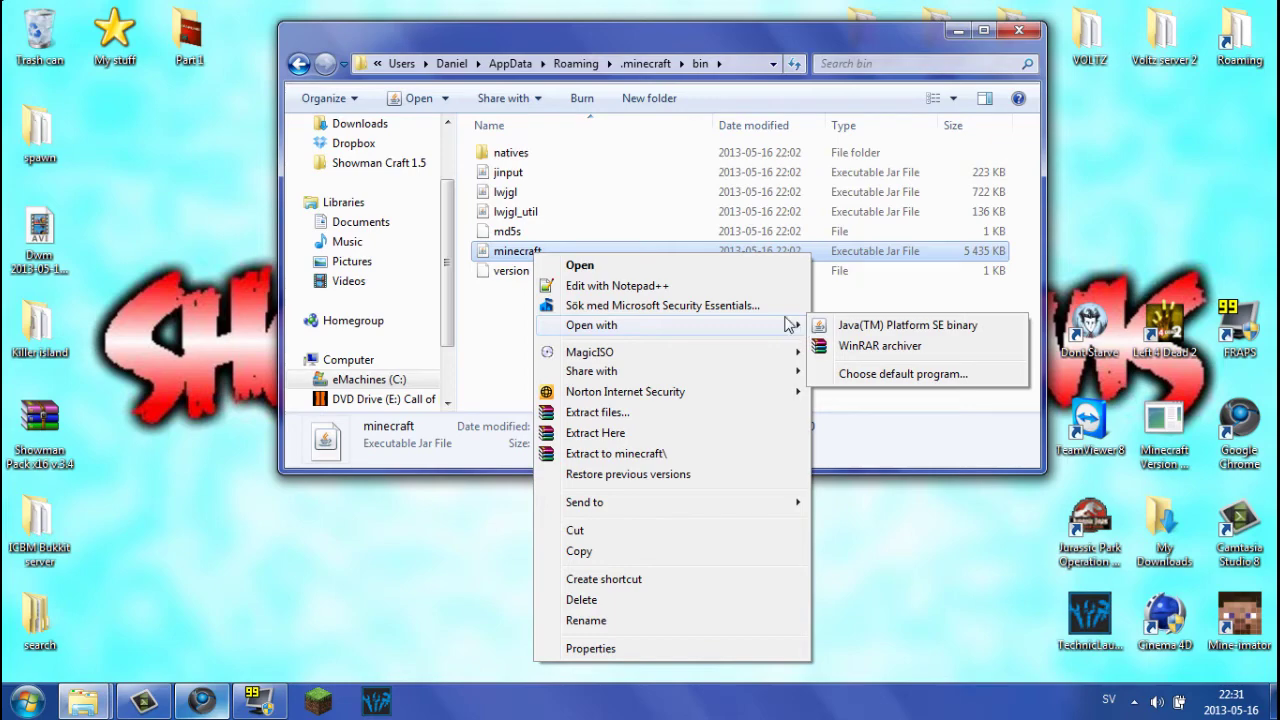
left_click(885, 352)
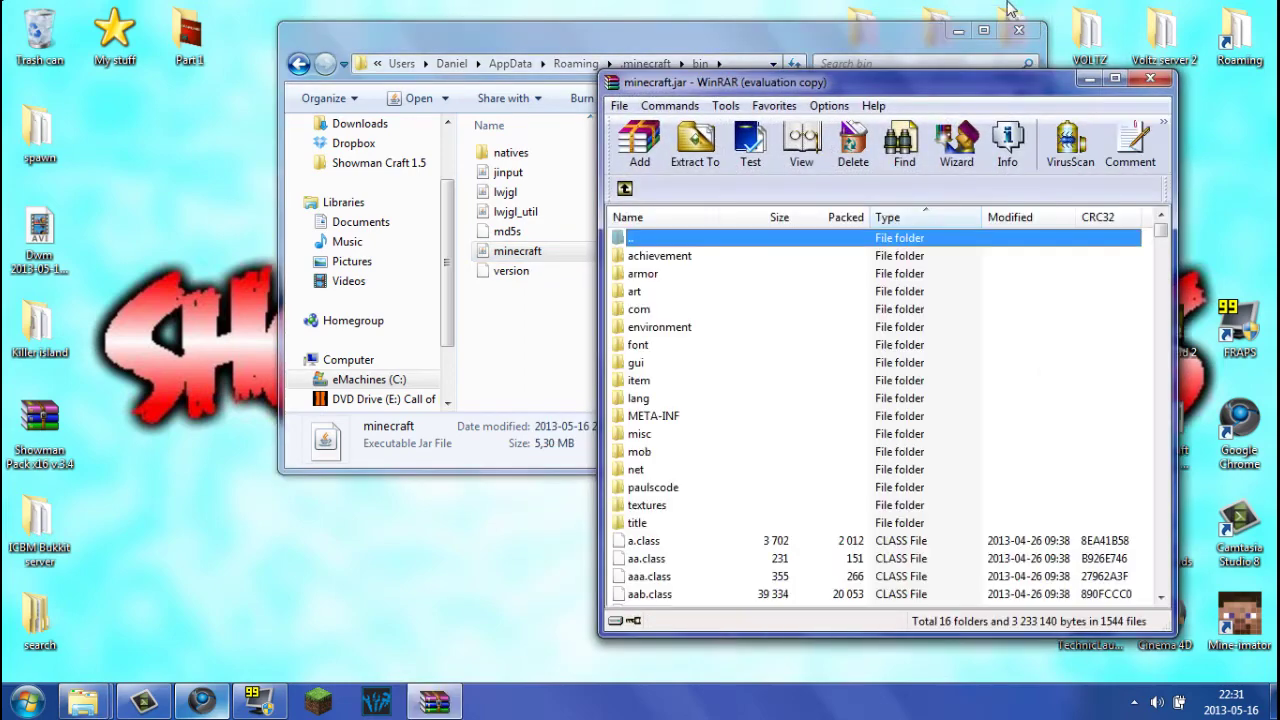
left_click(958, 32)
left_click_drag(980, 92, 1028, 71)
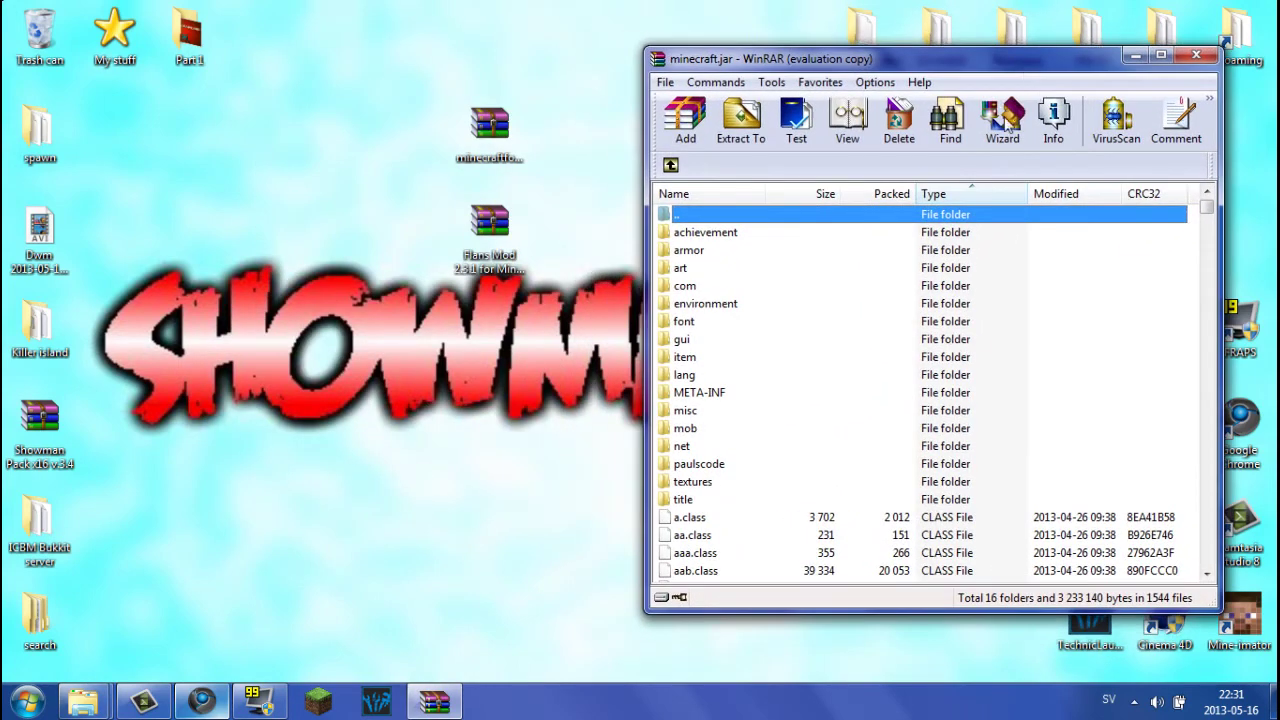
- Delete the META-INF folder from minecraft.jar
left_click(716, 396)
right_click(716, 400)
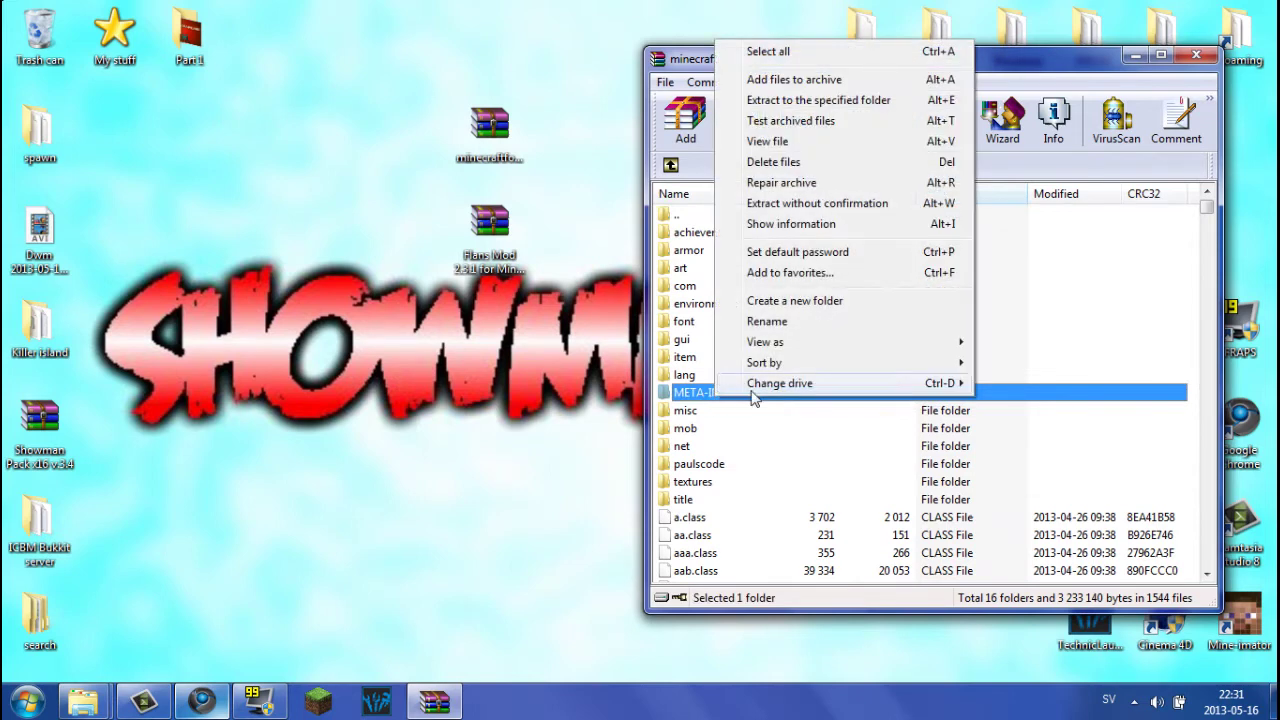
left_click(808, 163)
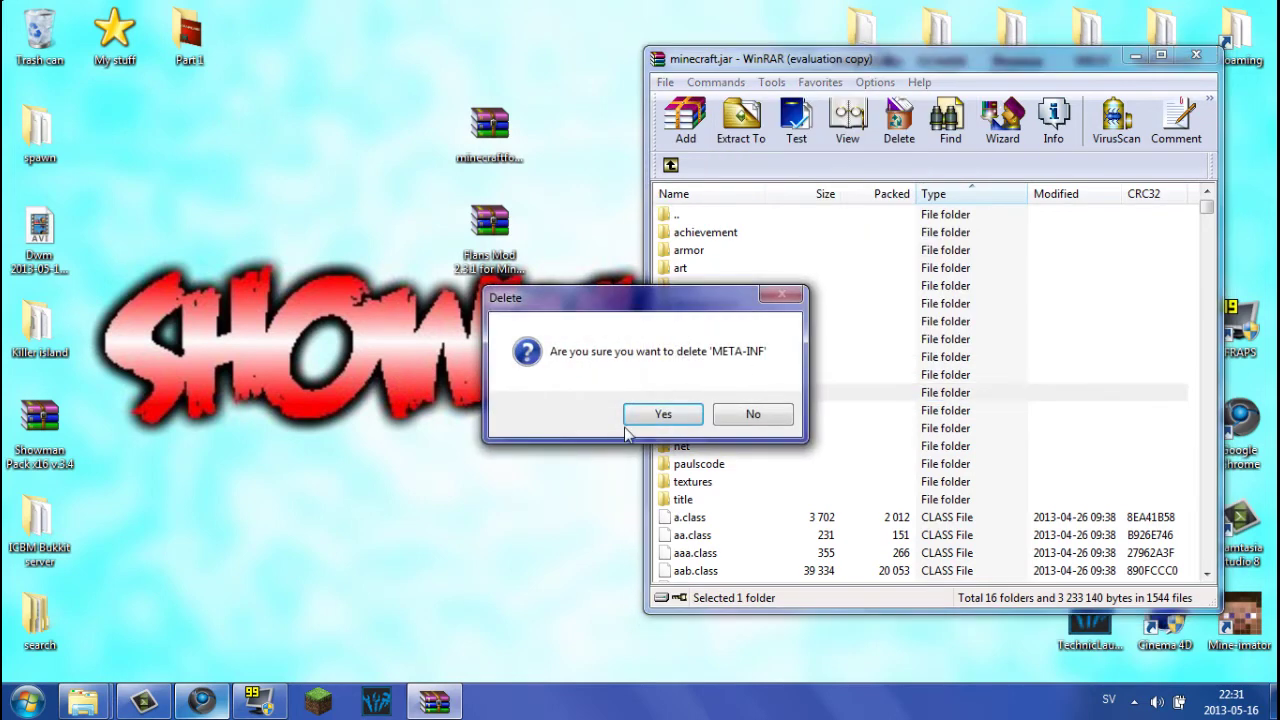
left_click(660, 411)
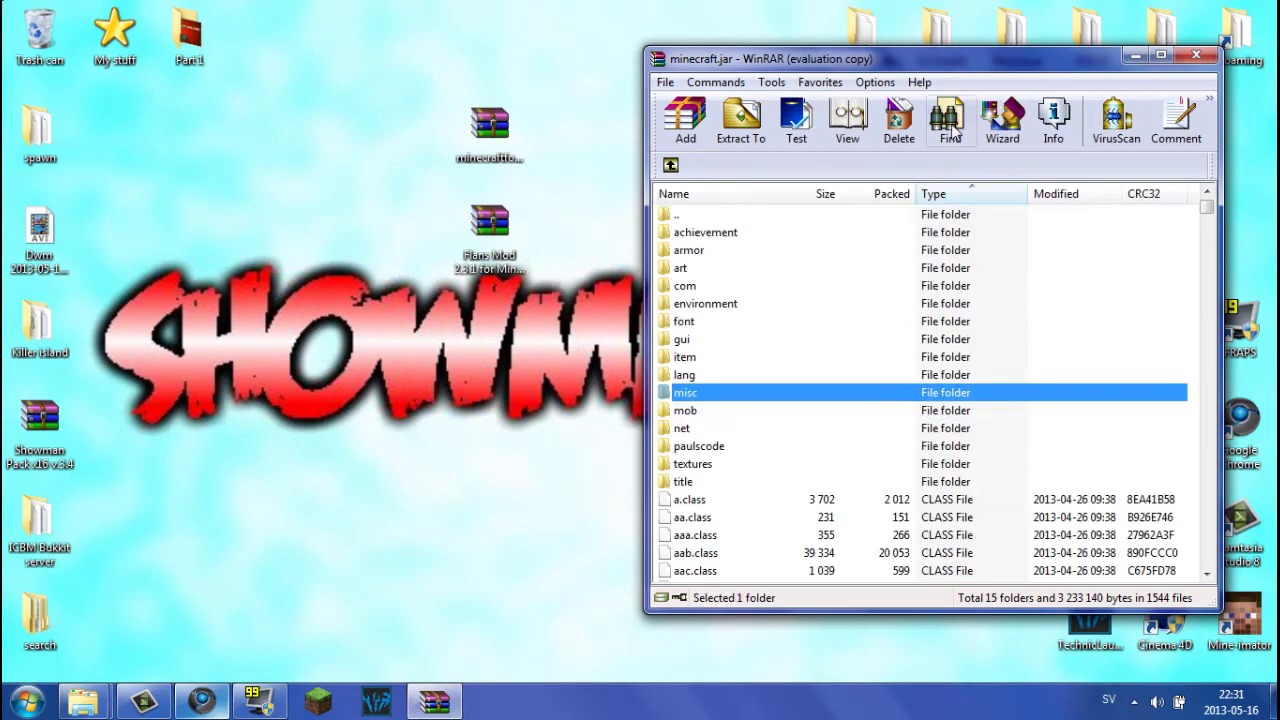
- Open minecraftforge-universal-1.5.2-7.8.0.684 from the desktop and arrange it side by side with minecraft.jar, each filling half the screen
left_click_drag(907, 70, 975, 75)
left_click_drag(1233, 98, 1279, 99)
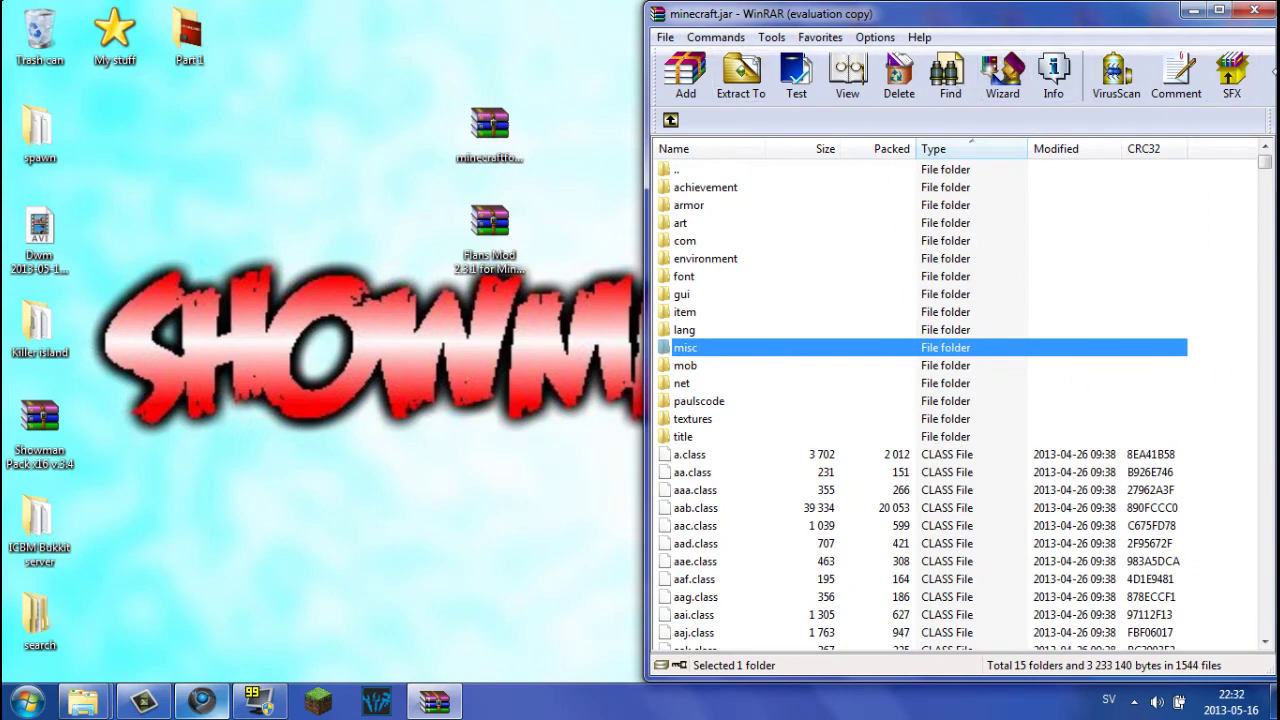
left_click(630, 90)
left_click(493, 113)
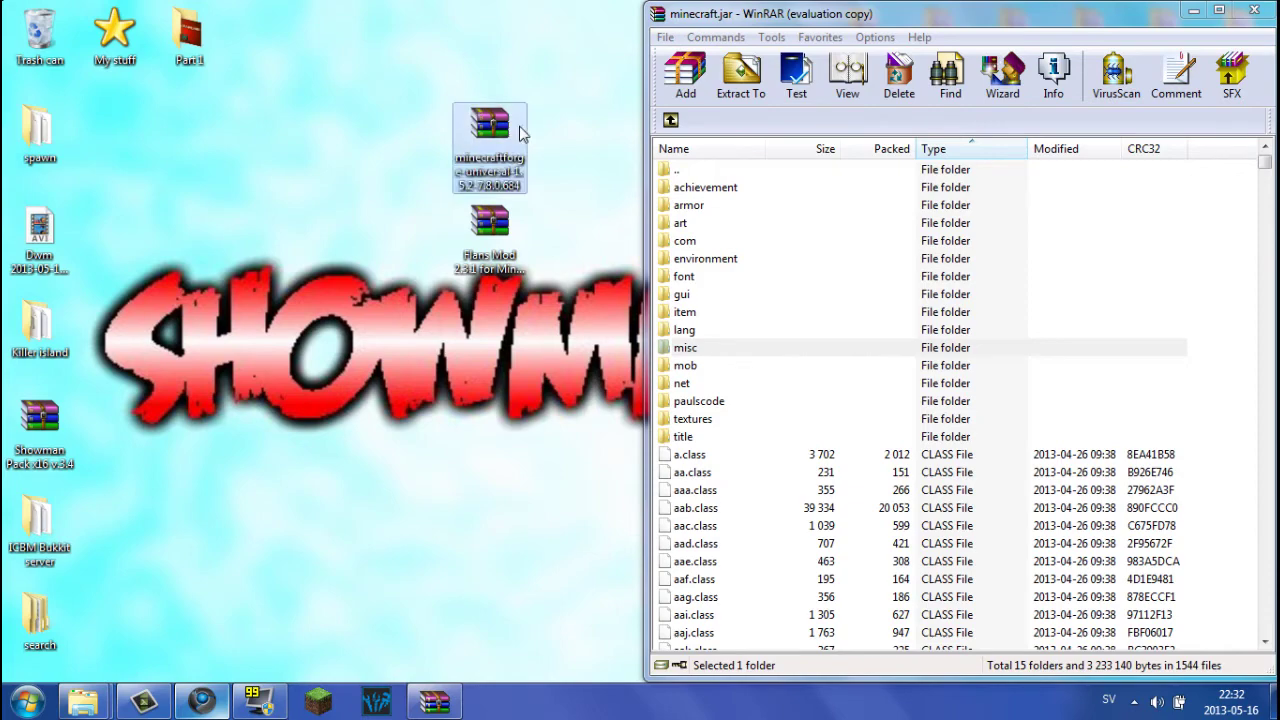
double_click(493, 113)
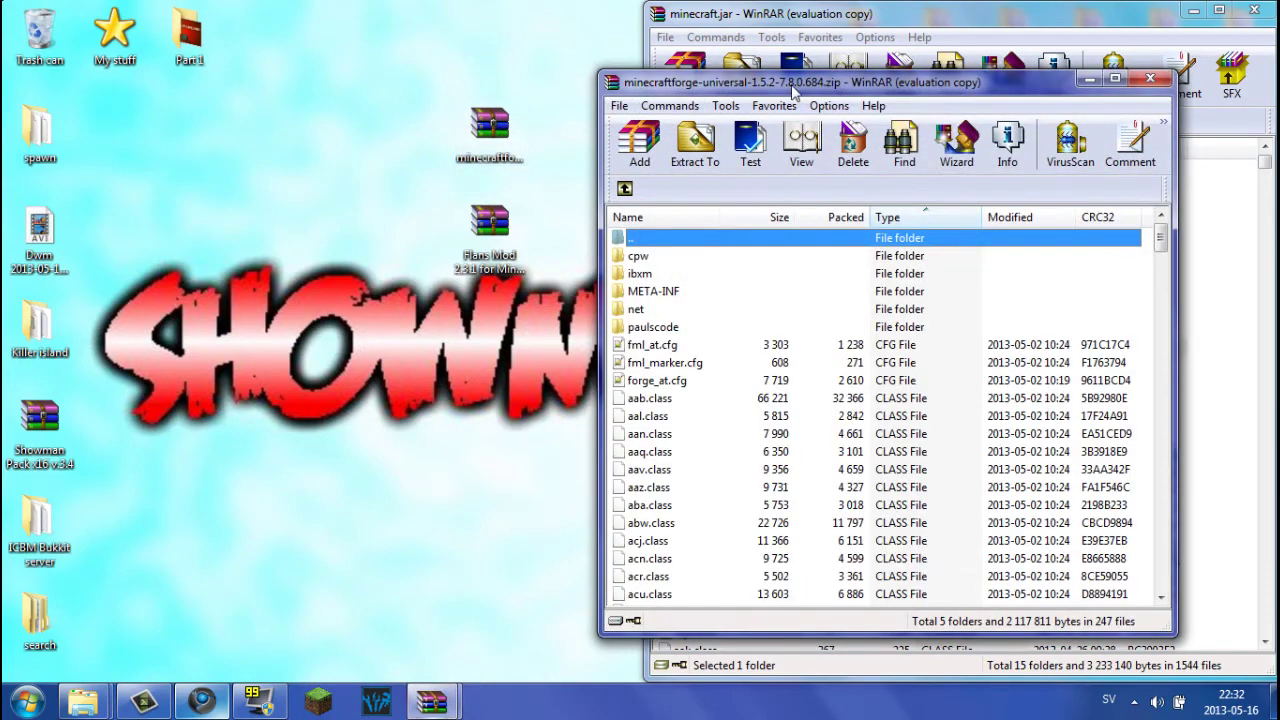
left_click_drag(864, 82, 2, 200)
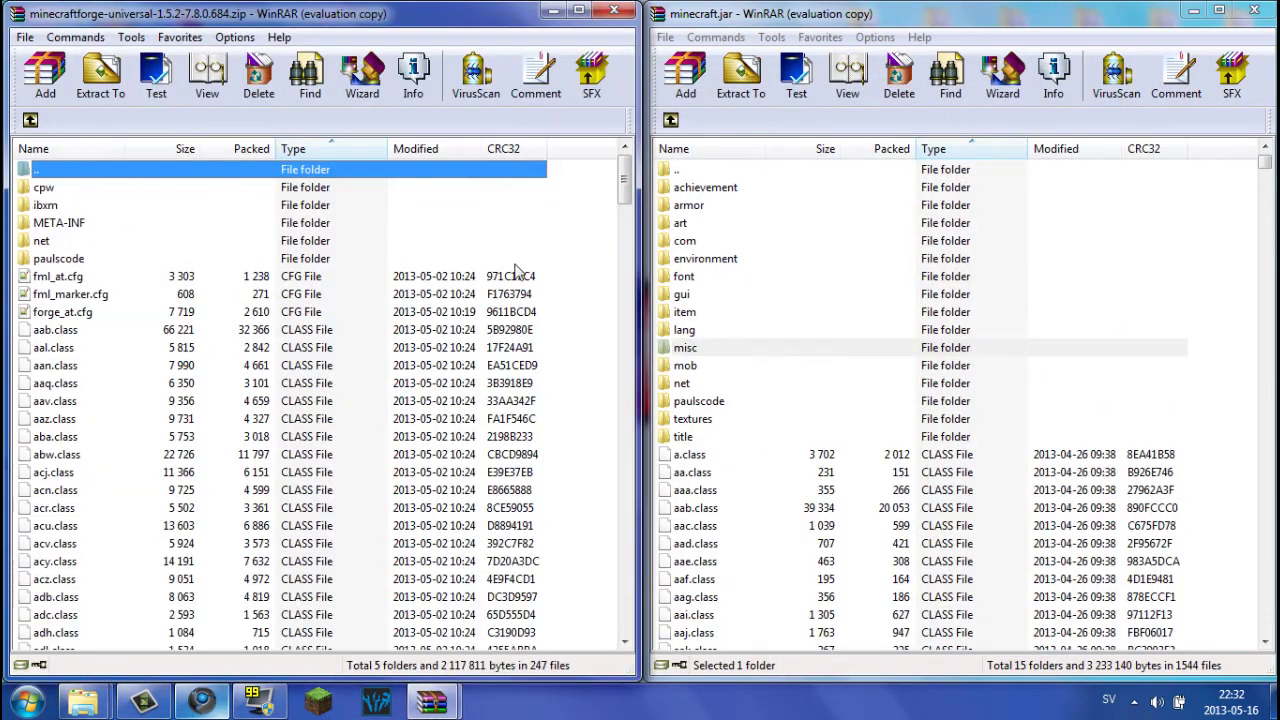
- Look inside the META-INF folder of the Forge archive and return to the archive's root
left_click(60, 225)
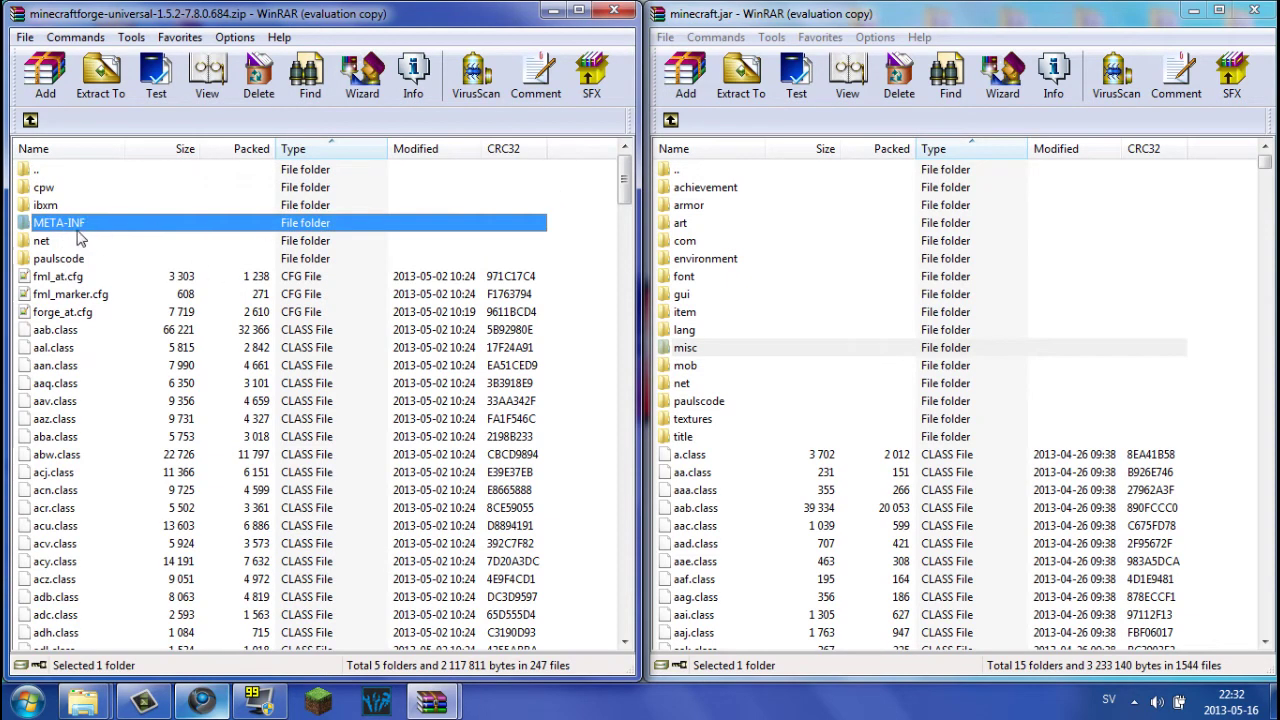
double_click(76, 228)
left_click(30, 120)
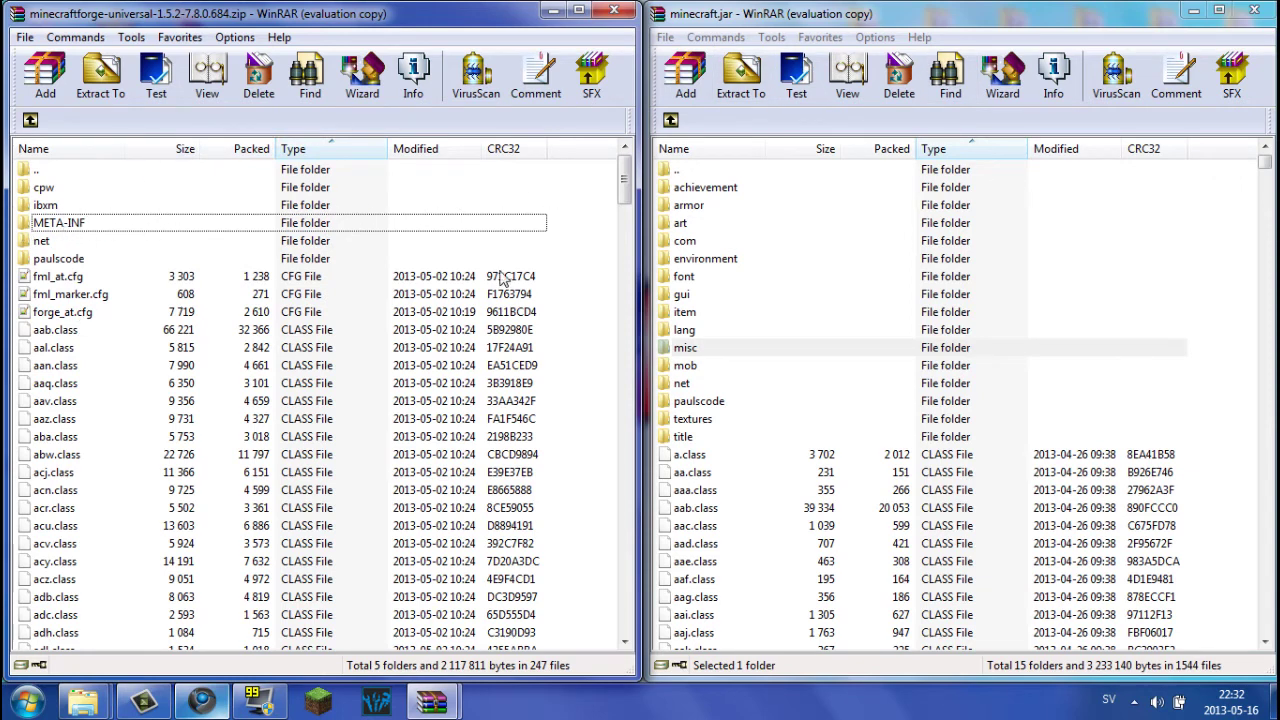
left_click(1232, 312)
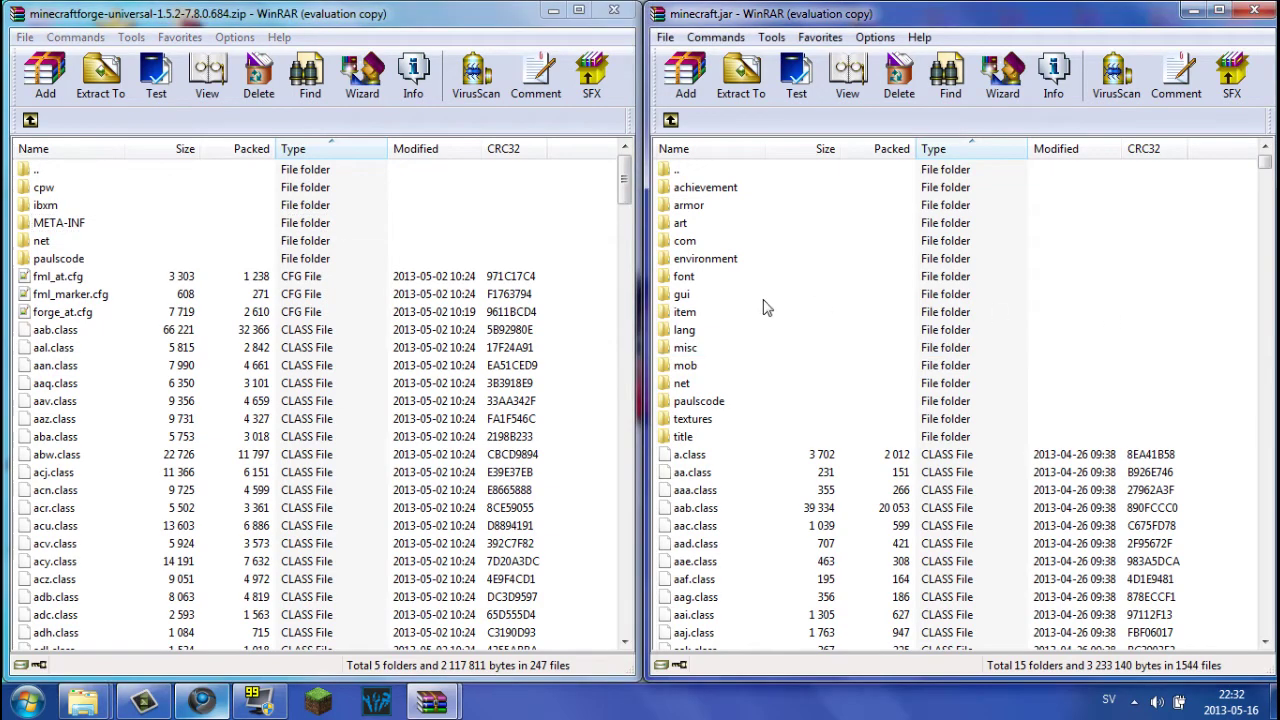
left_click(590, 219)
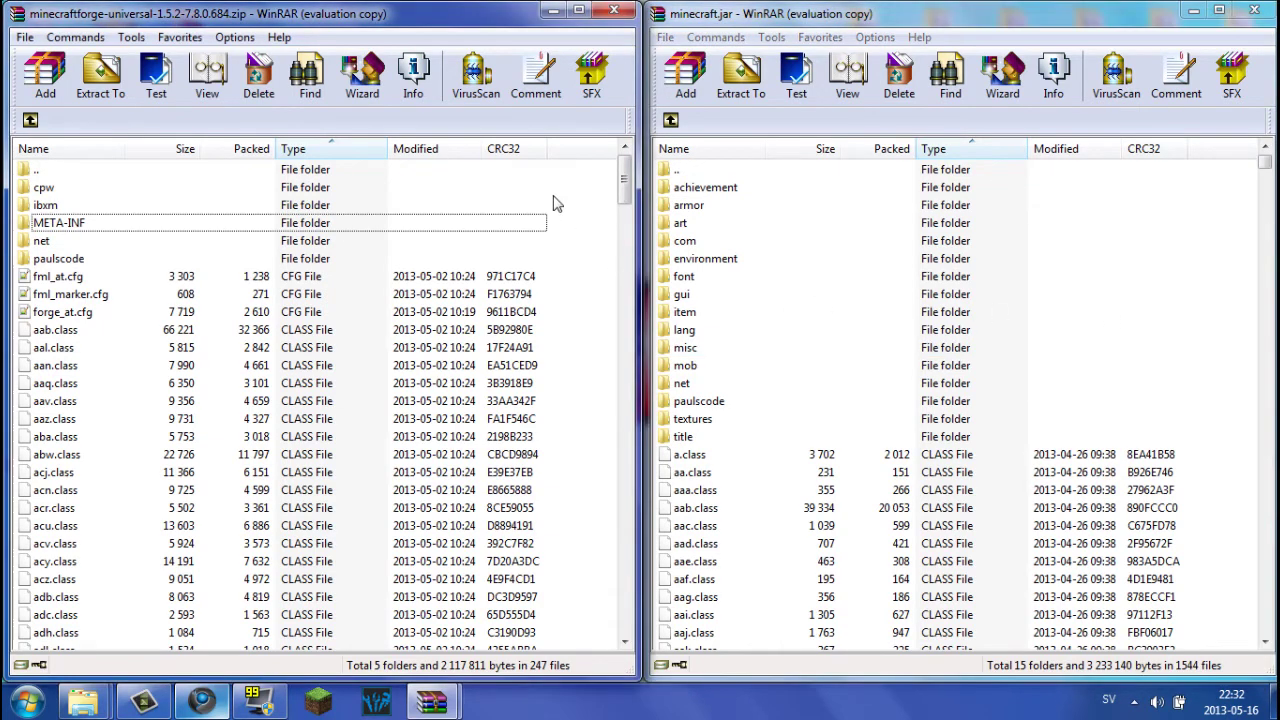
left_click(68, 223)
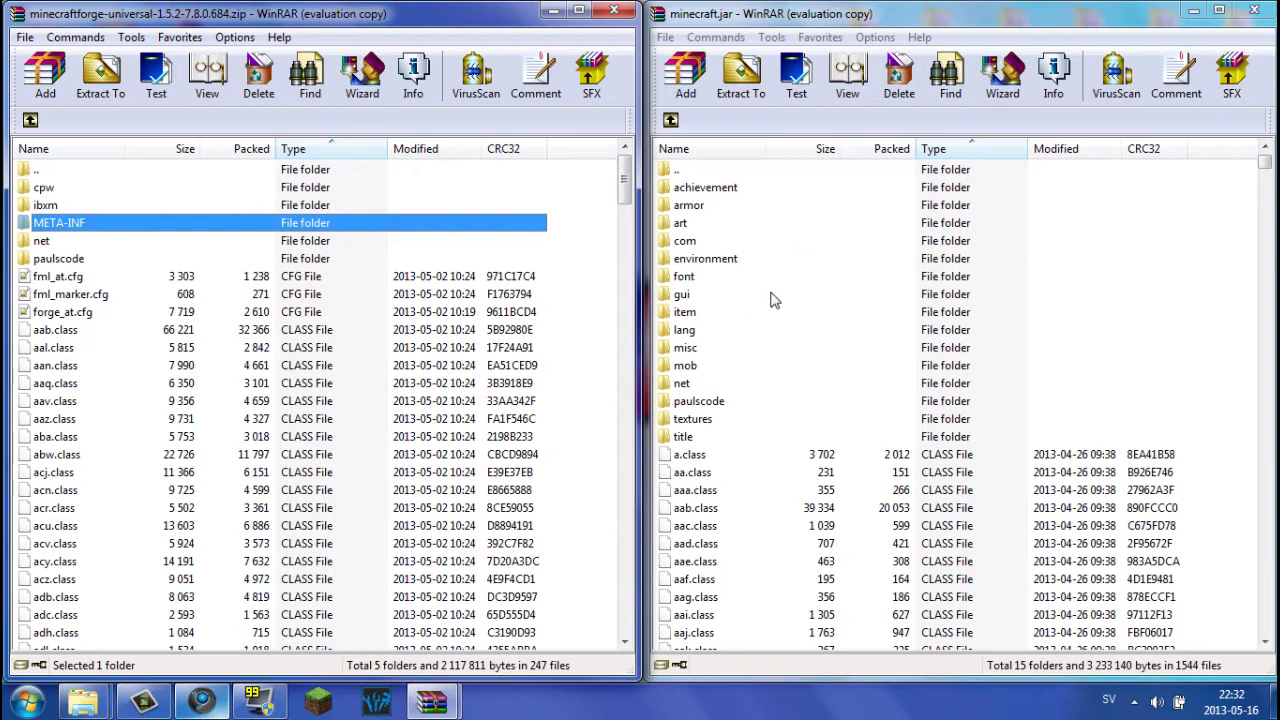
left_click_drag(578, 187, 213, 714)
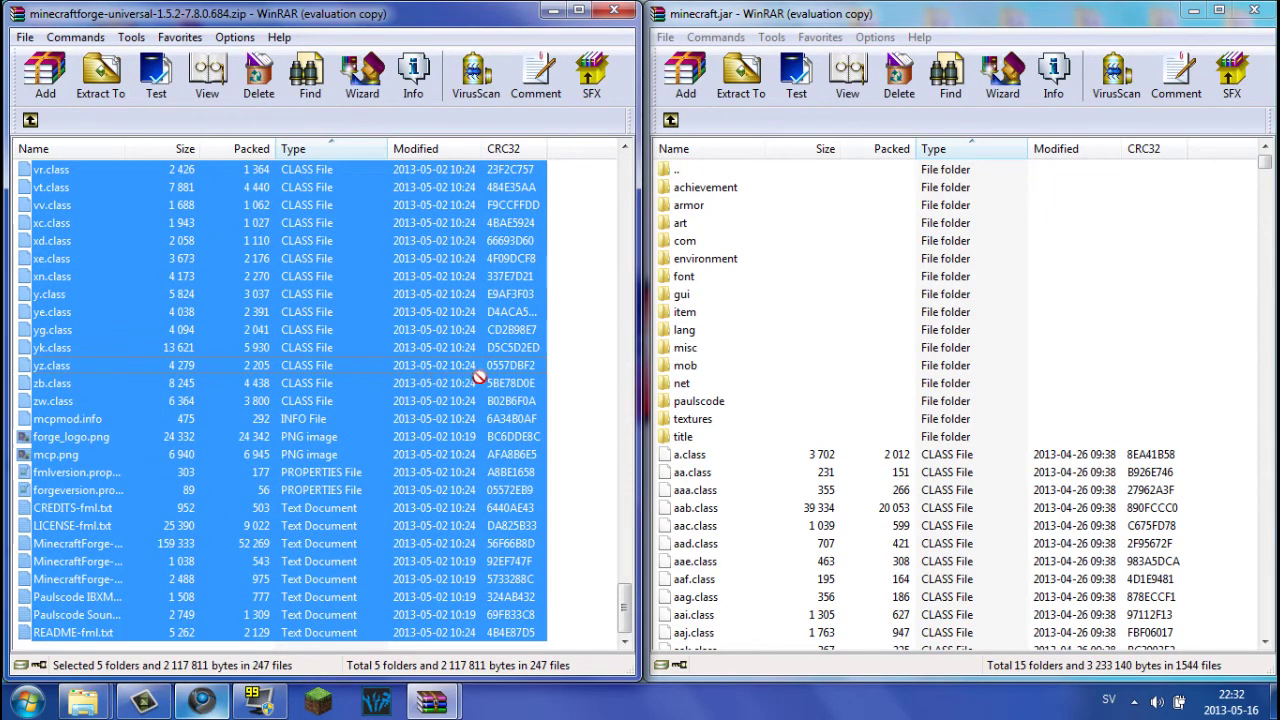
left_click(558, 365)
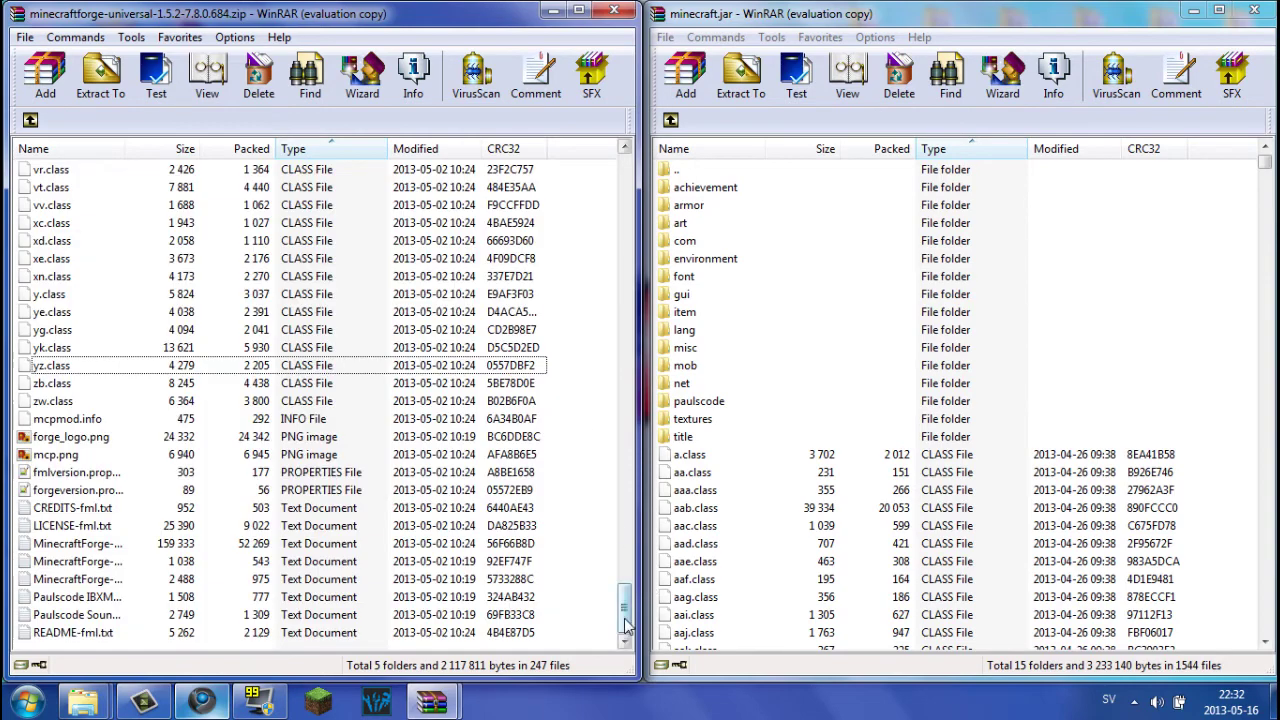
scroll(505, 315, "up", 20)
key("a")
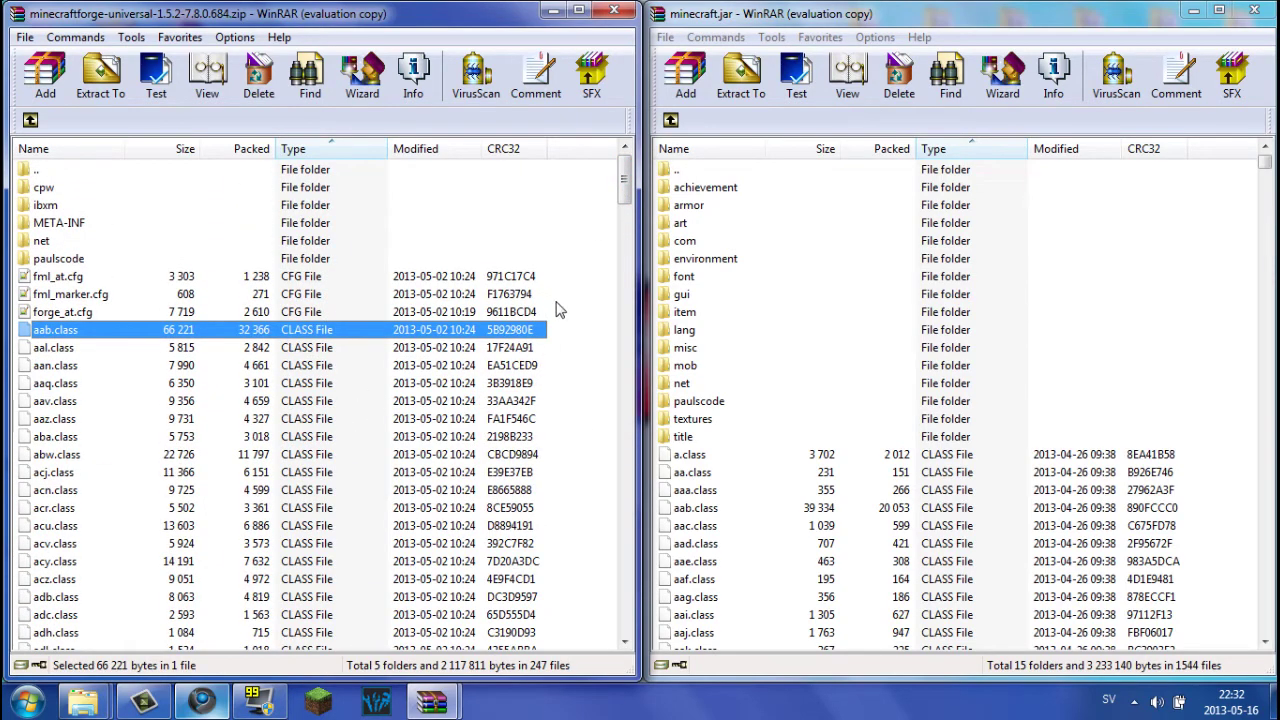
- Add all files and folders of the Forge archive to minecraft.jar, using the Add and replace files update mode
left_click(585, 322)
key("ctrl+a")
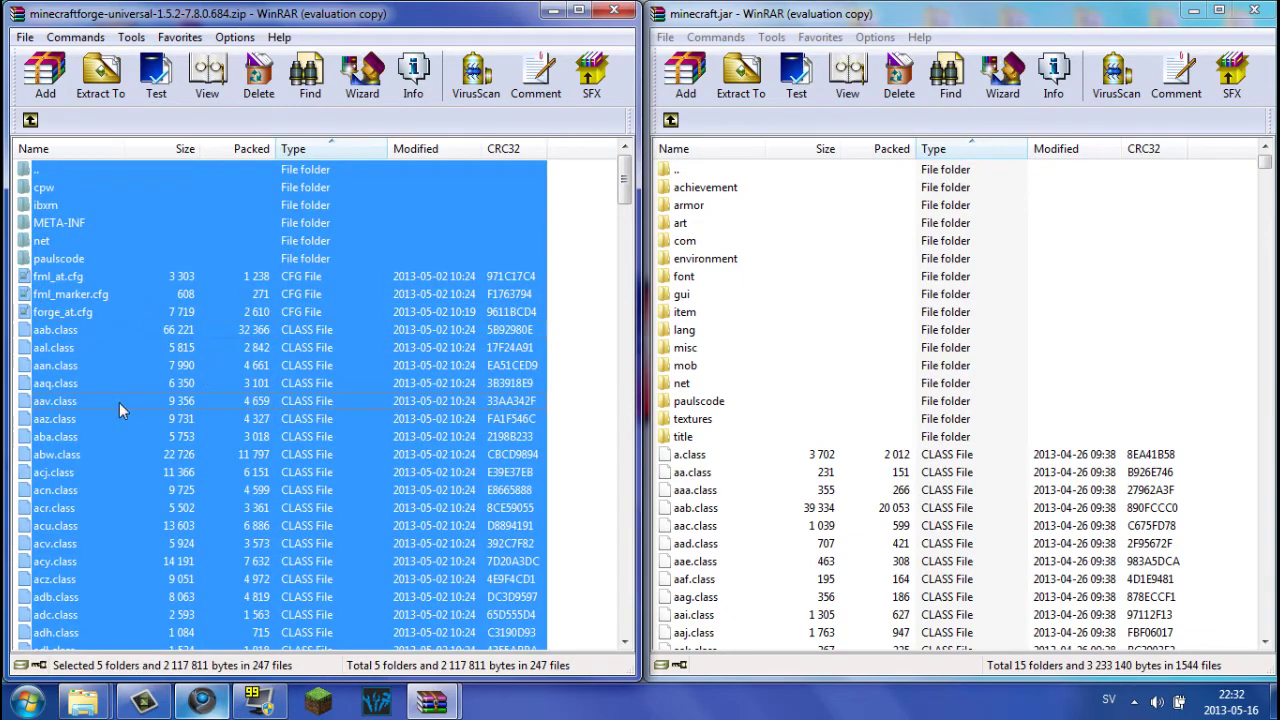
left_click_drag(119, 402, 904, 492)
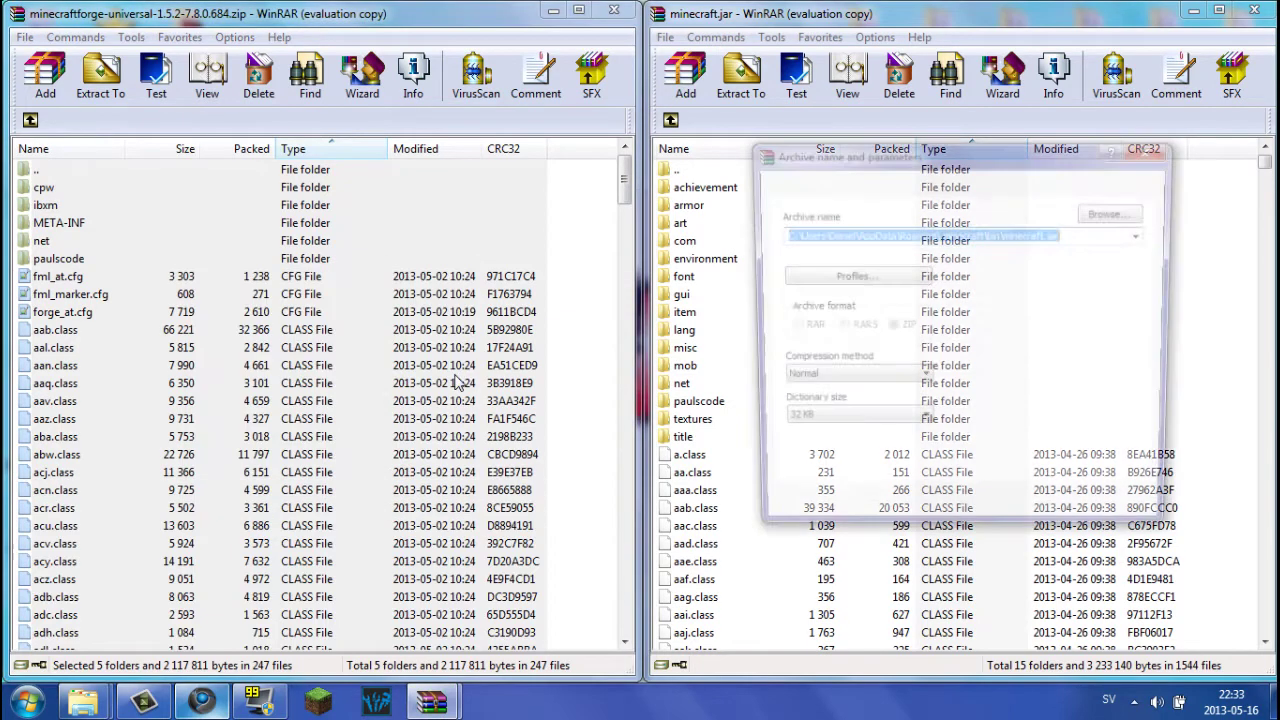
left_click_drag(968, 163, 904, 203)
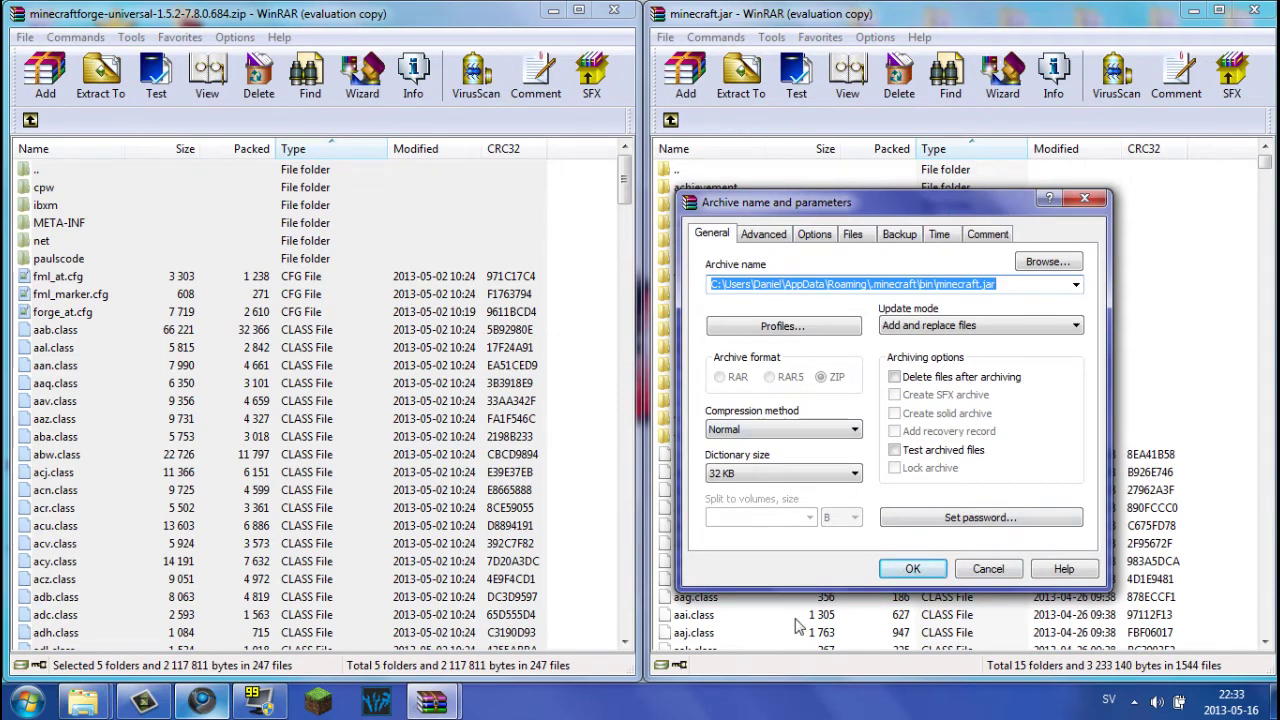
left_click(915, 570)
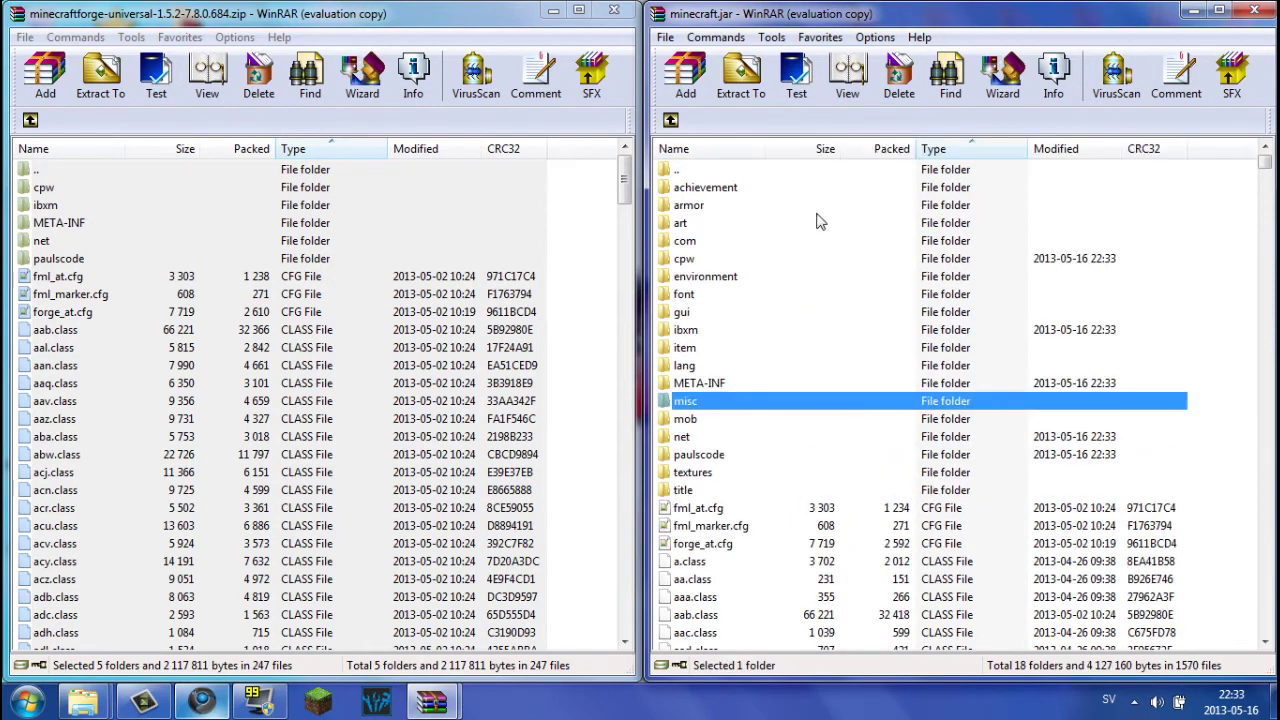
- Check the META-INF folder in both minecraft.jar and the Forge archive, and close both archive windows
left_click(726, 383)
left_click(740, 222)
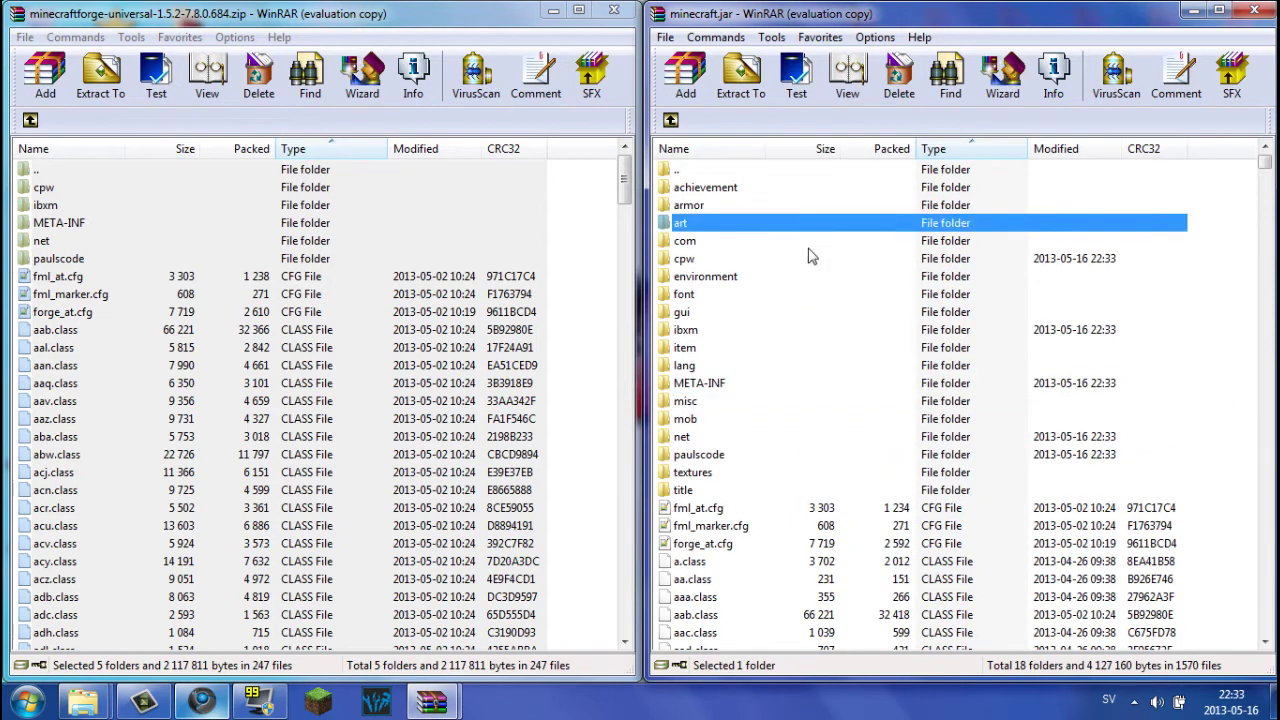
left_click(729, 385)
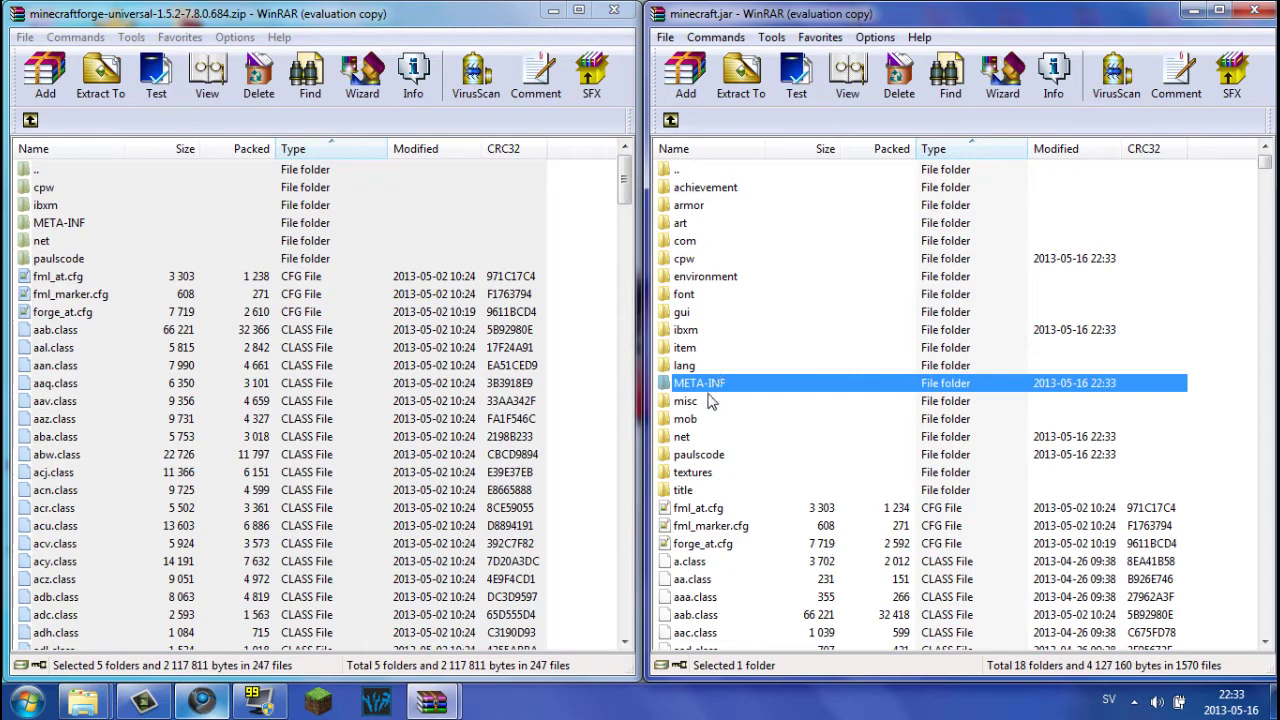
left_click(71, 228)
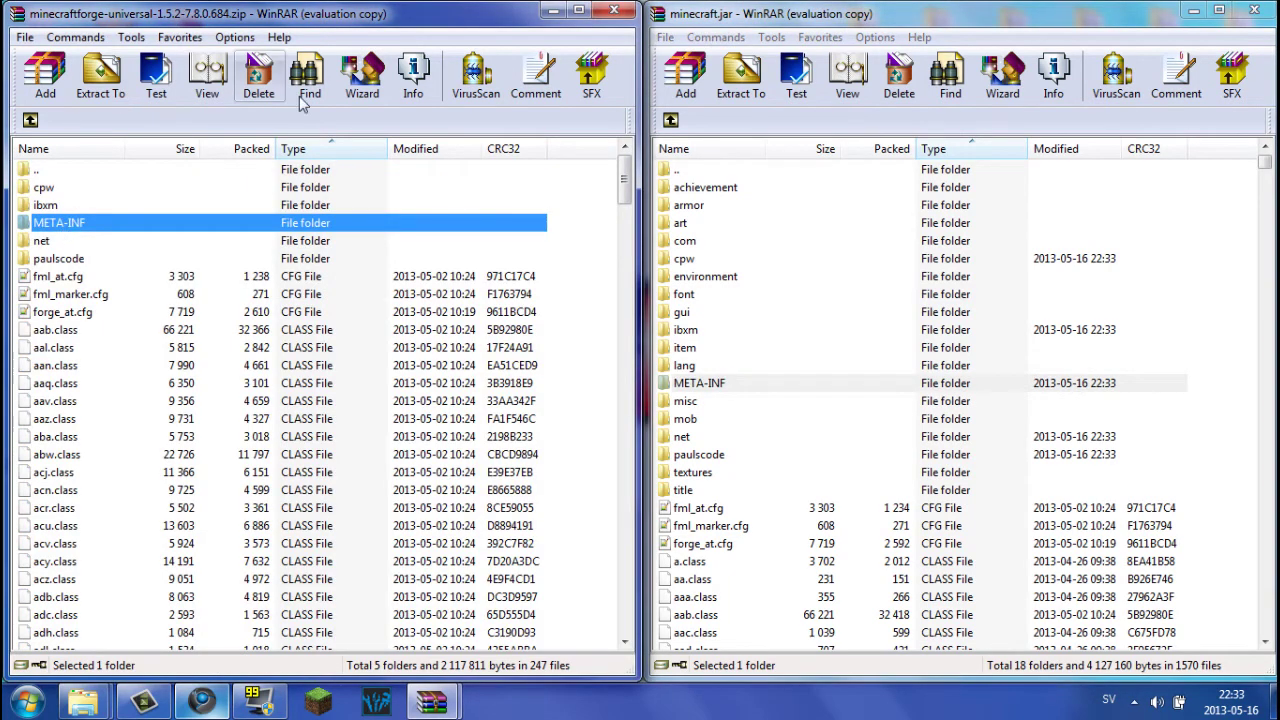
left_click(742, 401)
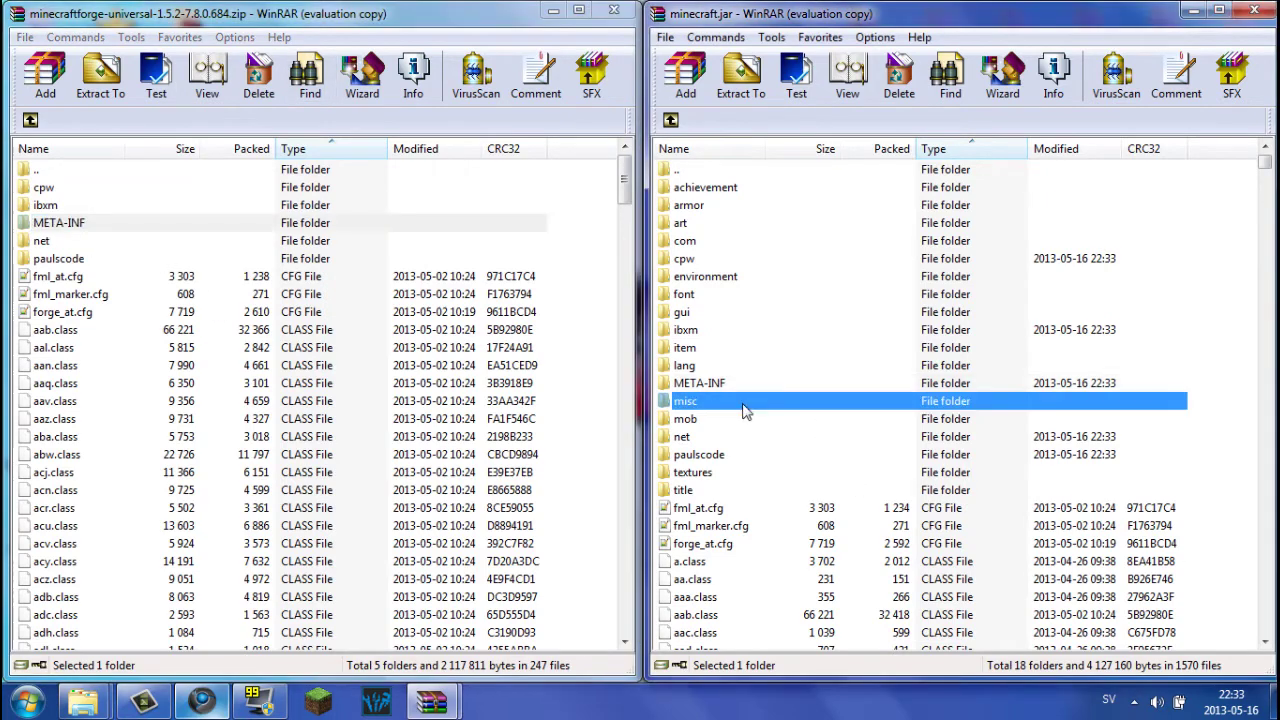
left_click(1253, 10)
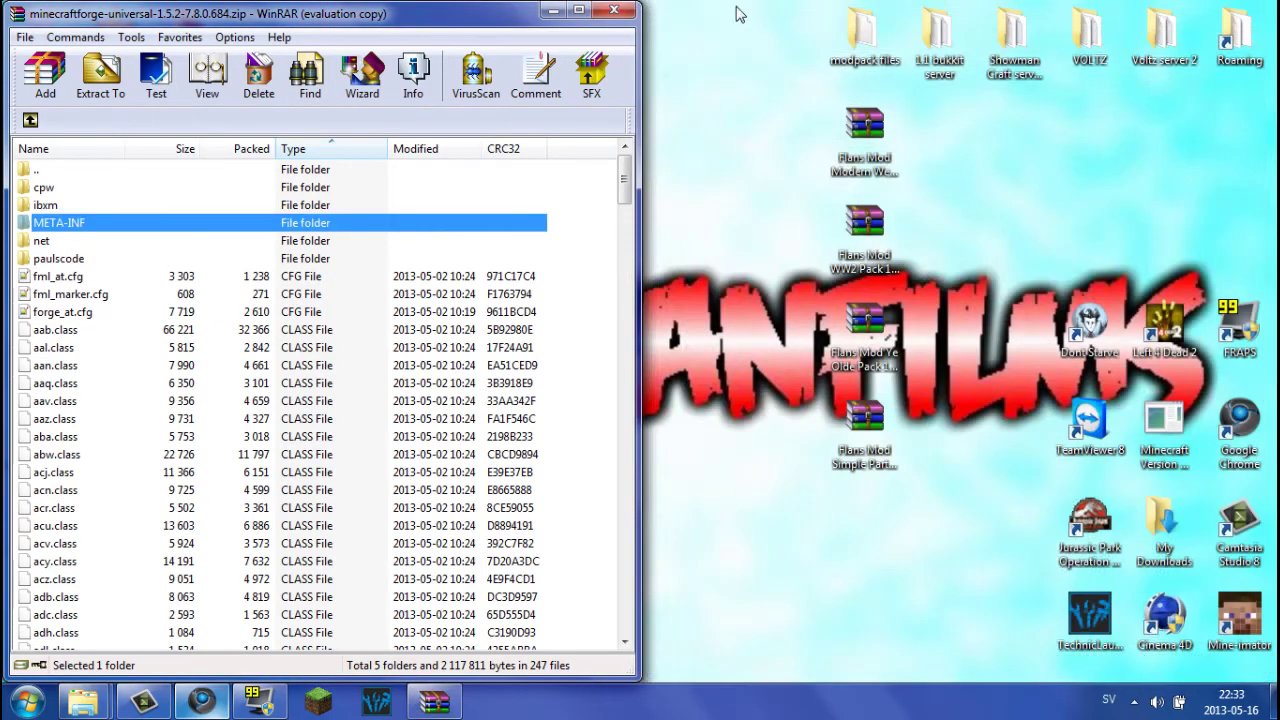
left_click(614, 10)
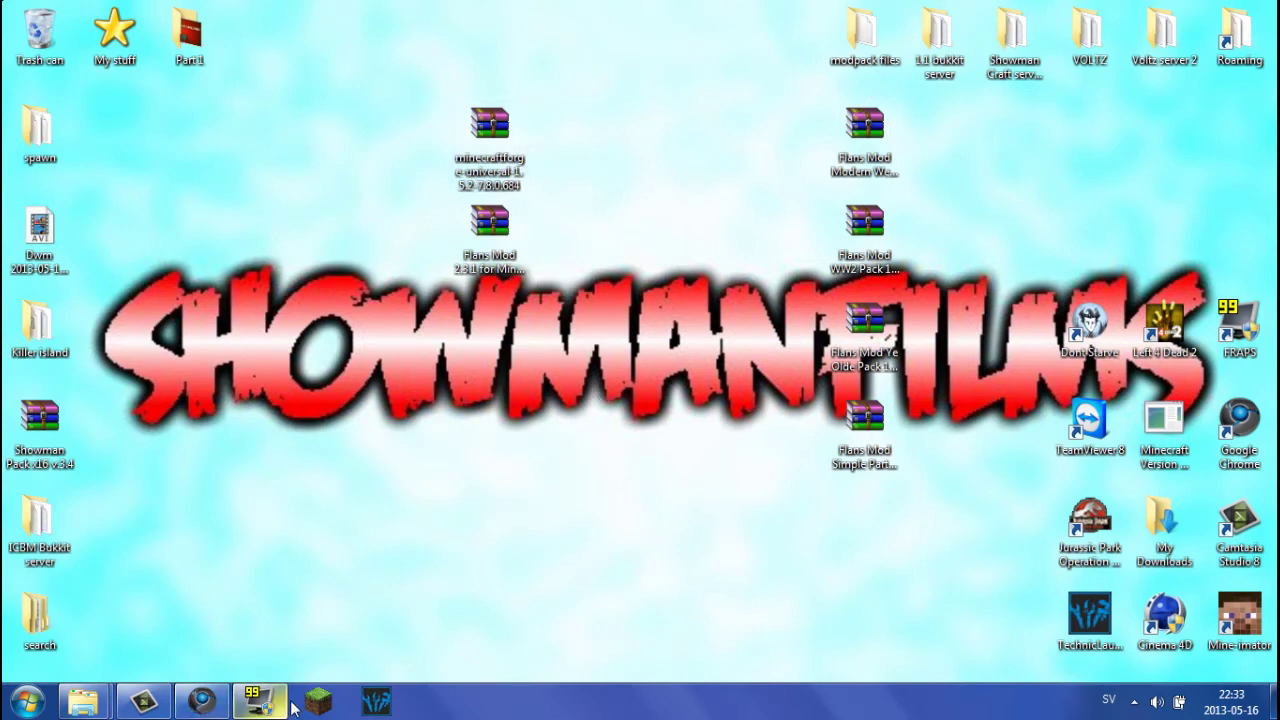
- Start the Minecraft launcher and go up from the bin folder to the .minecraft folder
left_click(323, 549)
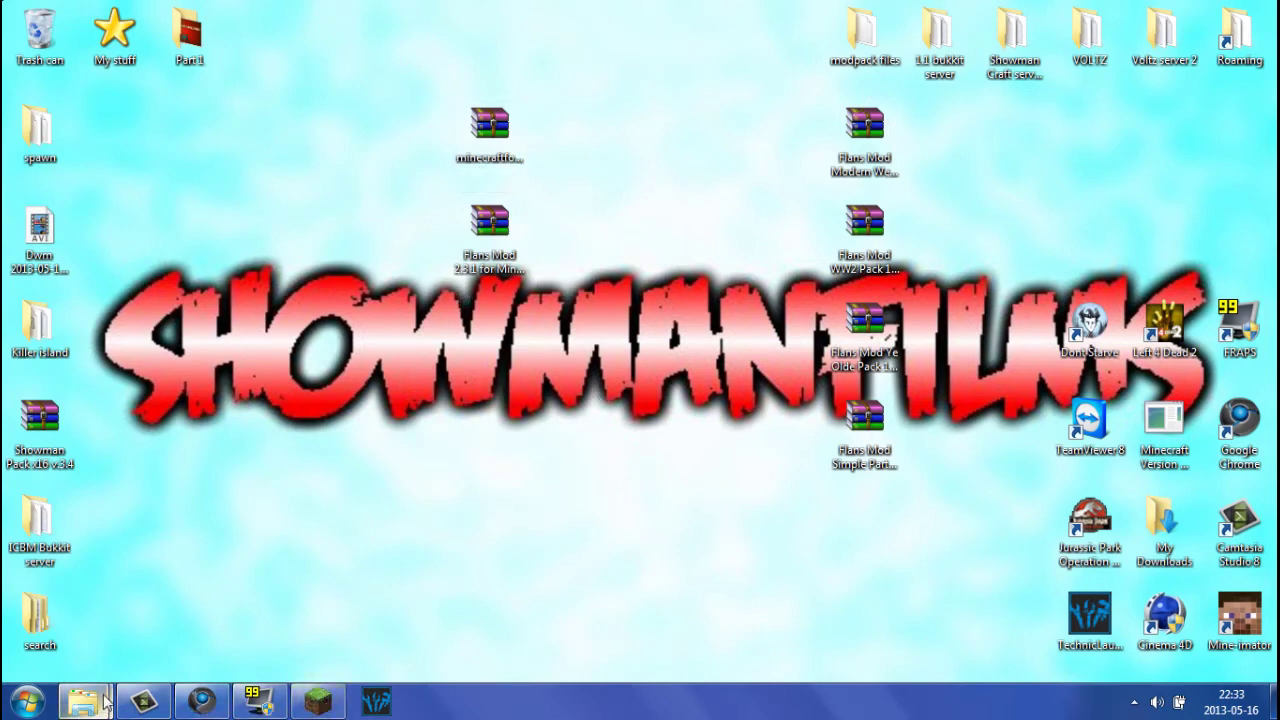
mouse_move(83, 703)
left_click(297, 605)
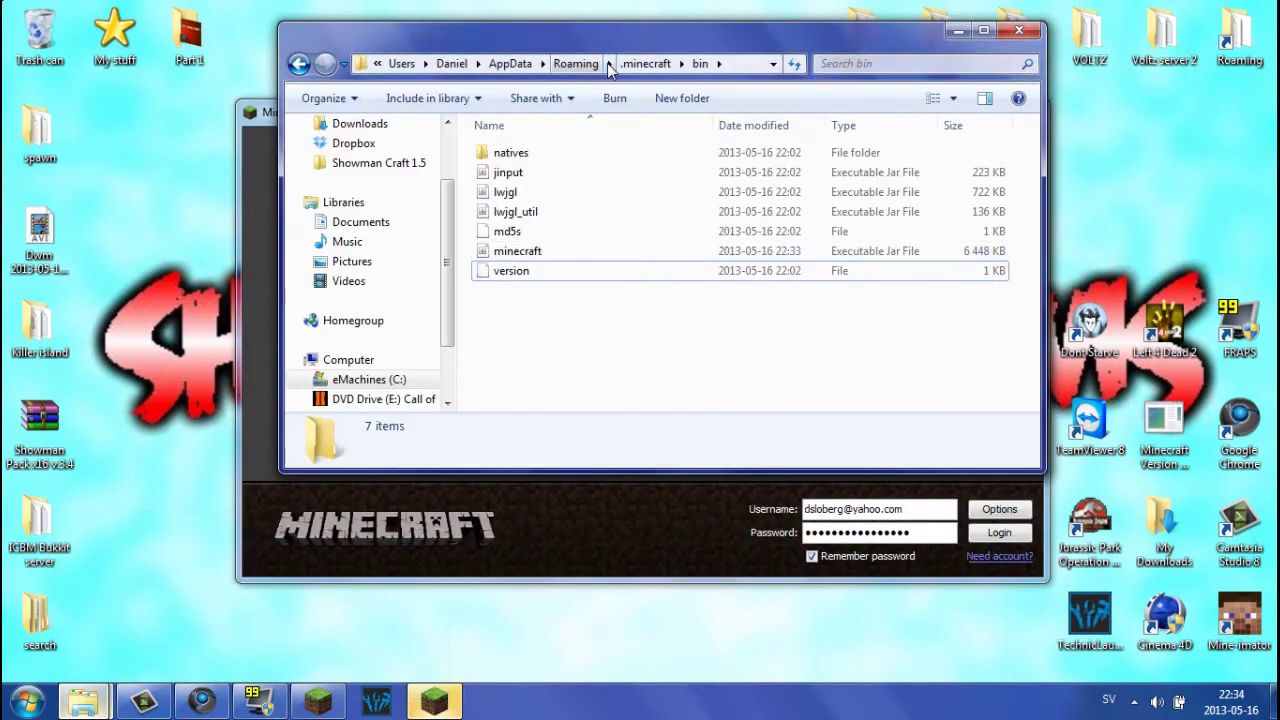
left_click(642, 63)
left_click_drag(718, 45, 618, 55)
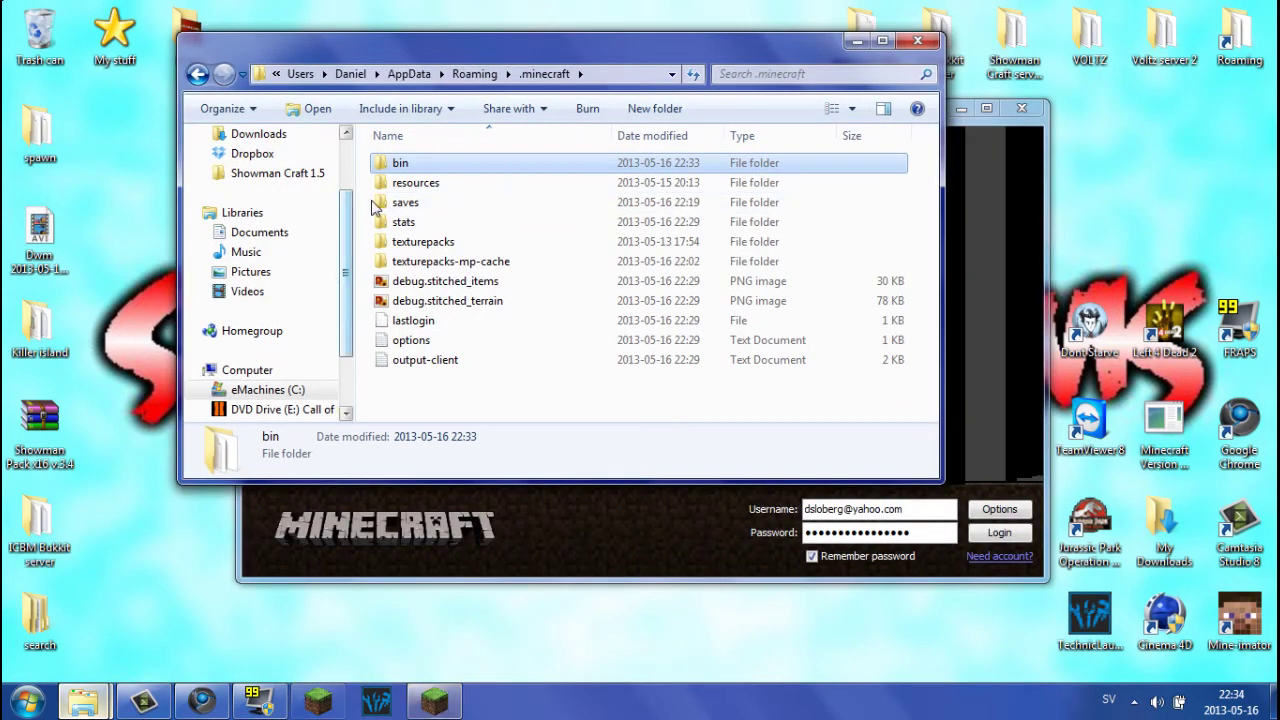
left_click(468, 202)
left_click(468, 202, "ctrl")
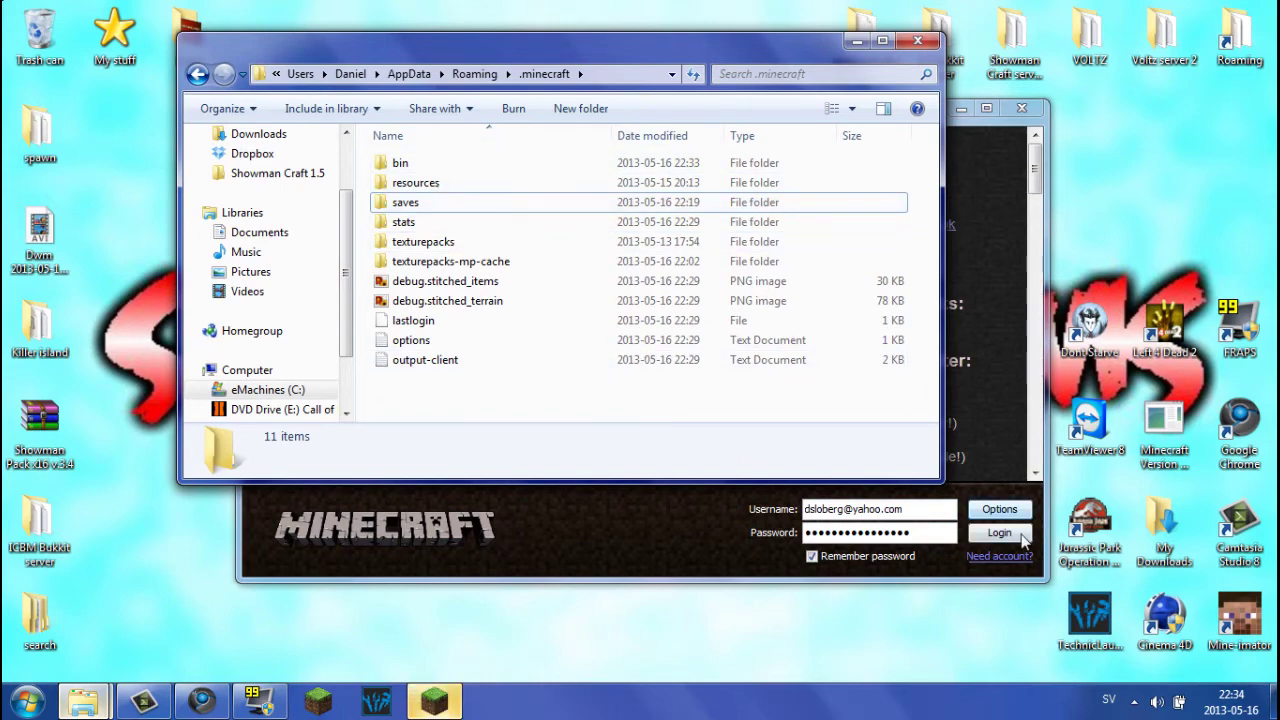
- Log in to the Minecraft launcher with the saved account and minimize the .minecraft folder window
left_click(1010, 533)
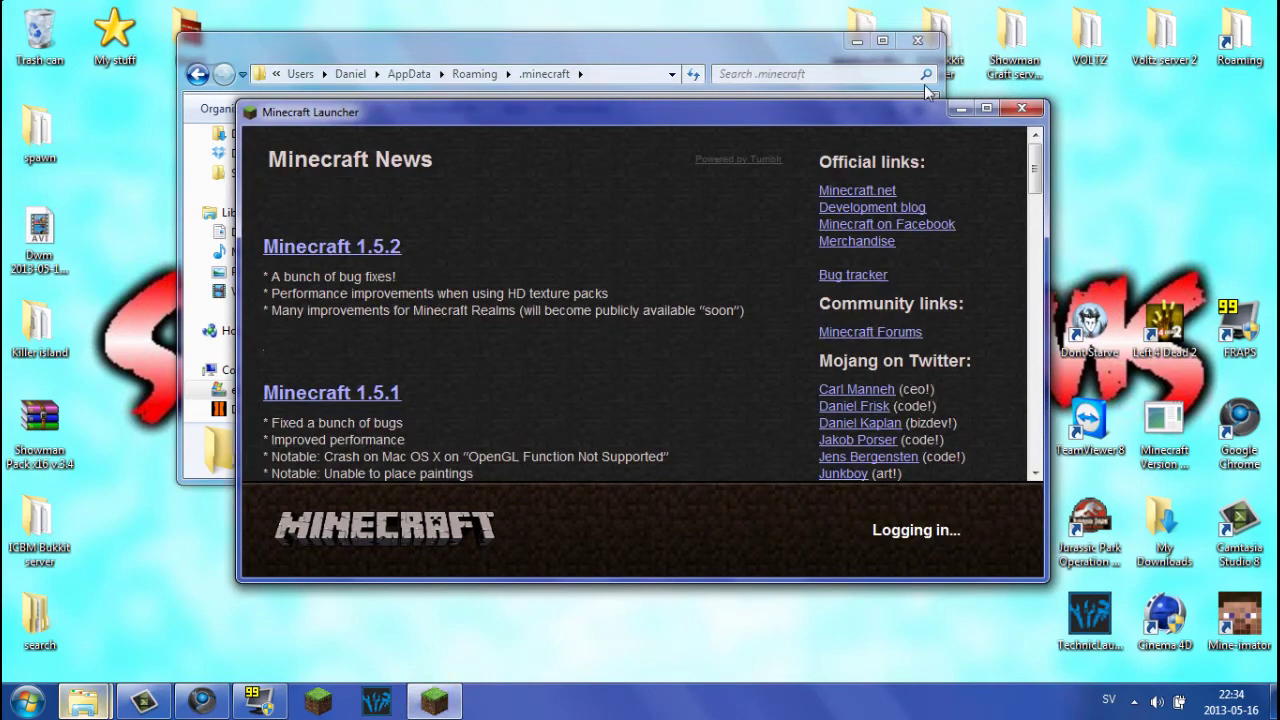
left_click(864, 40)
left_click_drag(920, 115, 887, 125)
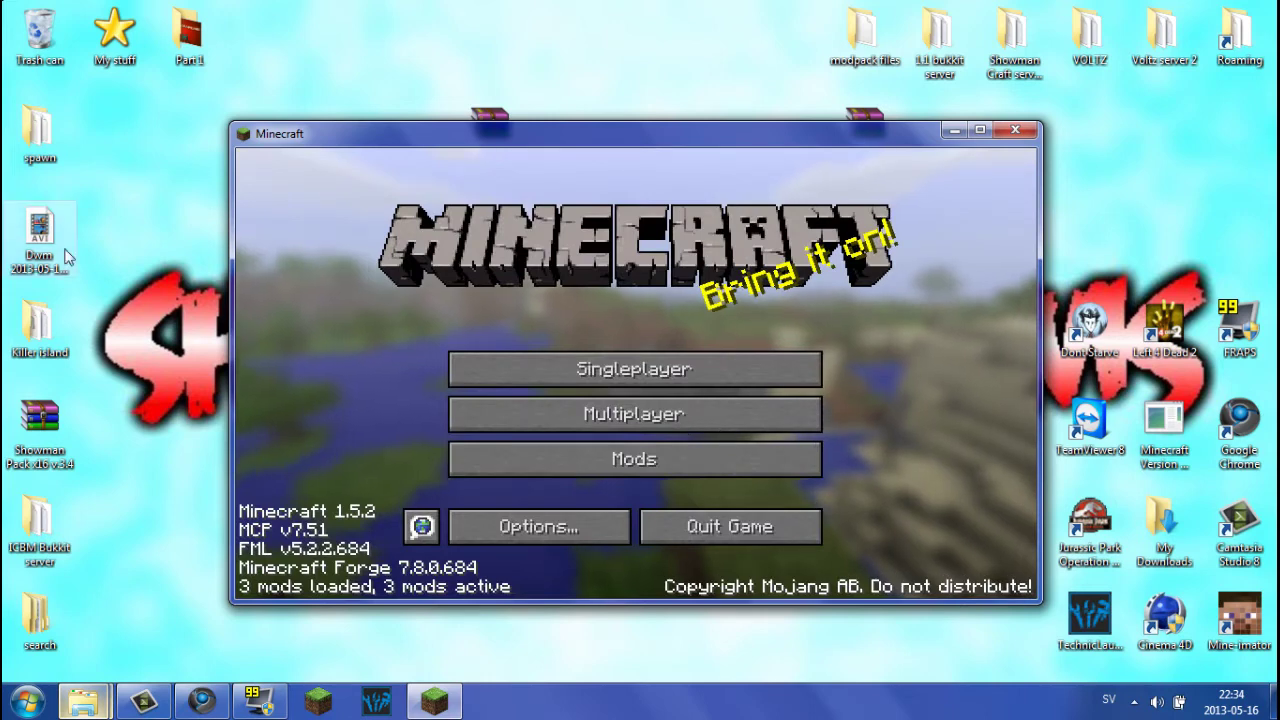
- Review the Minecraft Coder Pack, Forge Mod Loader and Minecraft Forge entries in the Mod List, and quit the game
left_click(645, 468)
left_click(704, 548)
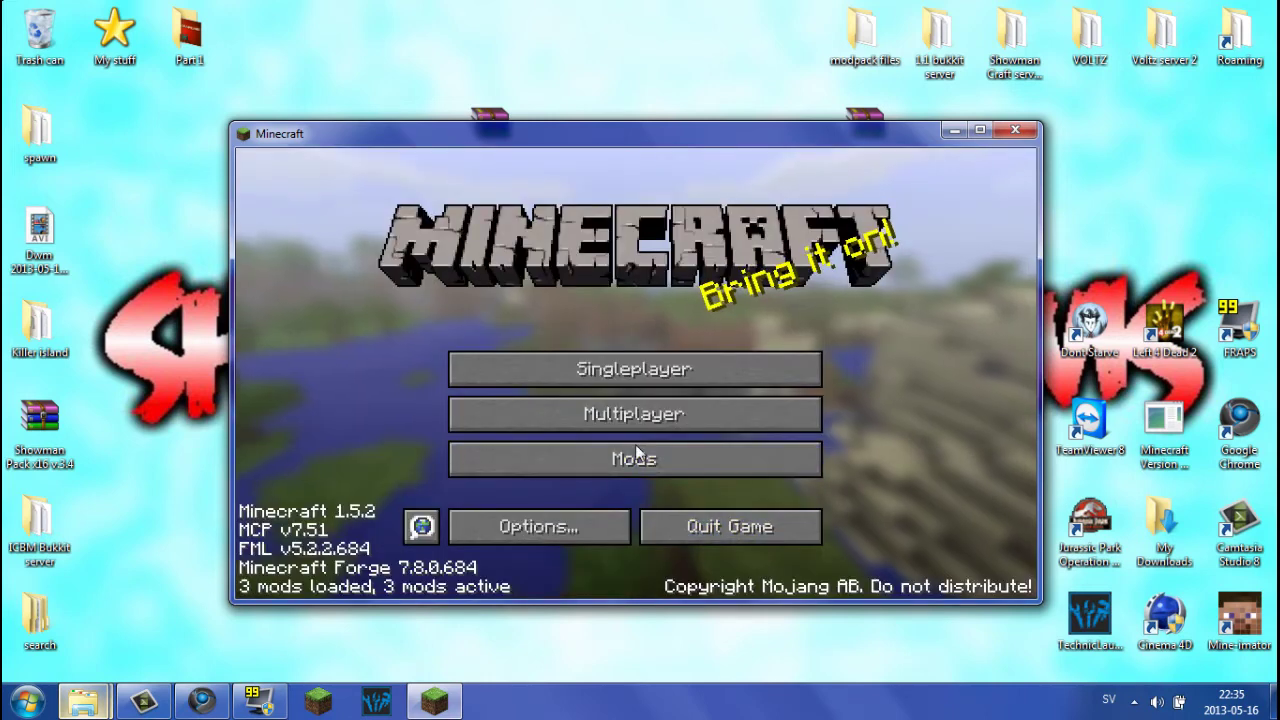
left_click(528, 455)
left_click(341, 259)
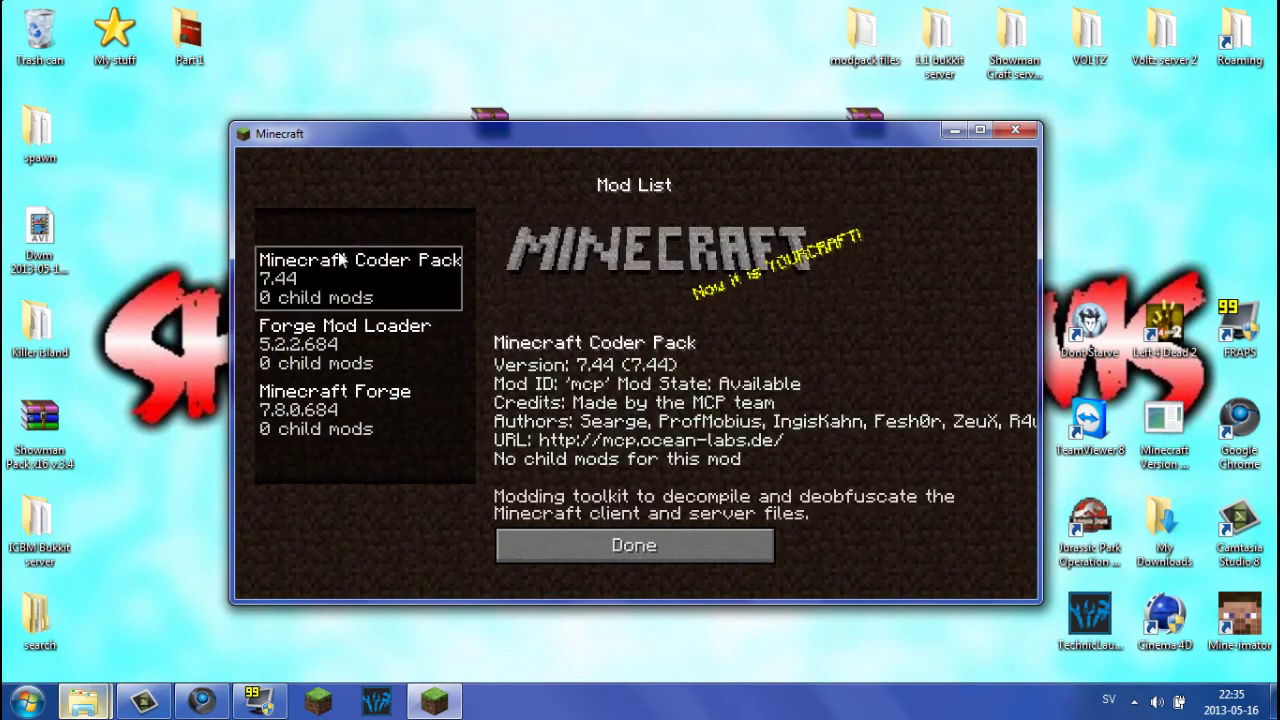
left_click(311, 345)
left_click(357, 420)
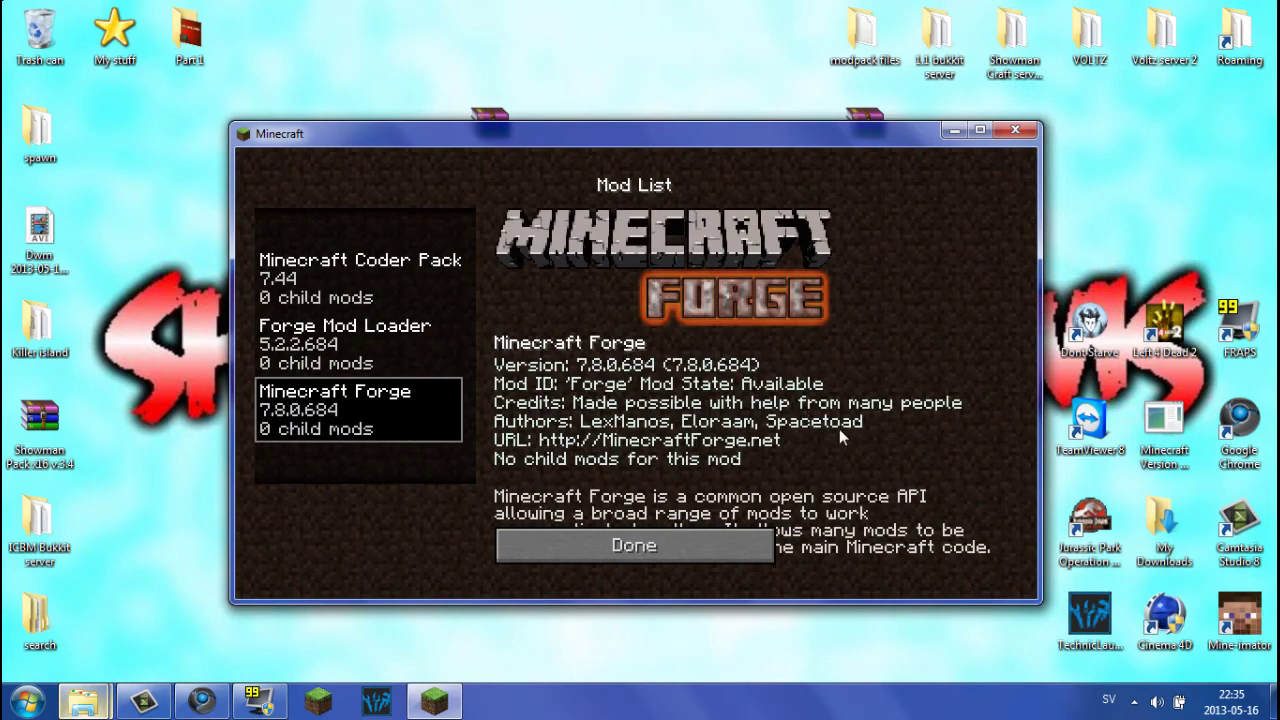
left_click(697, 531)
left_click(775, 528)
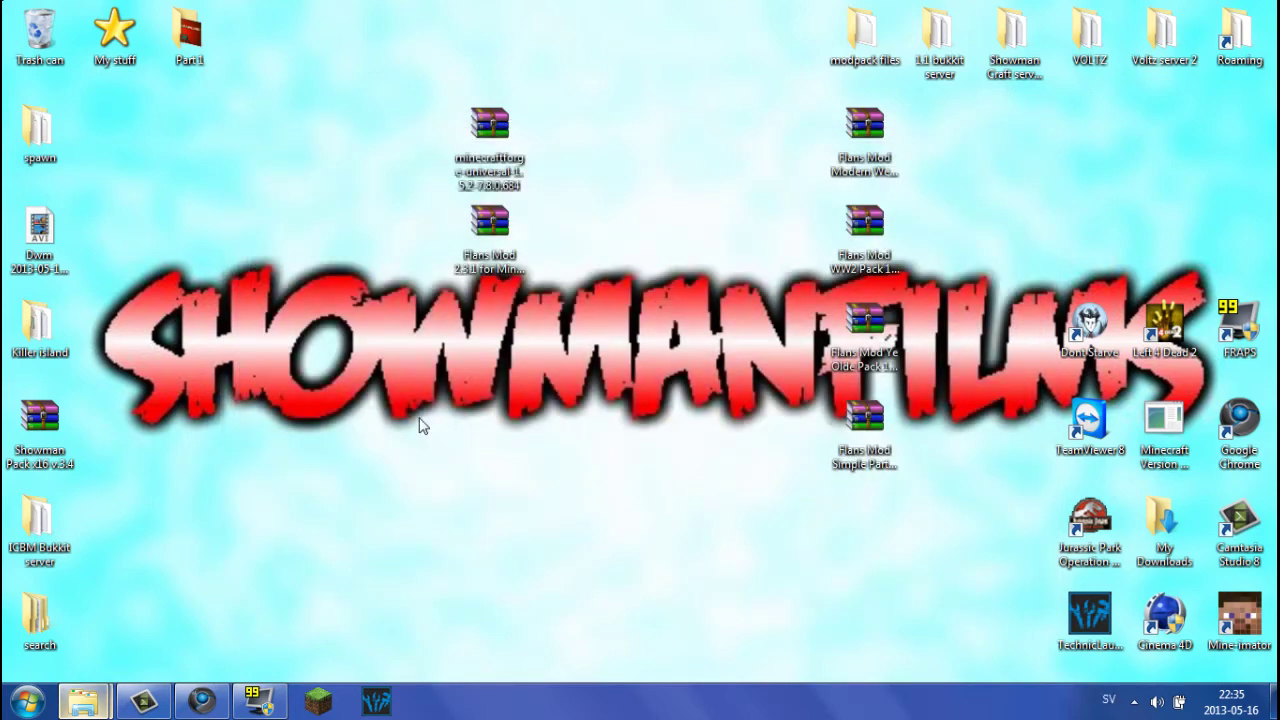
- Close the 1.1 series folder window and bring the .minecraft folder back up
left_click(97, 706)
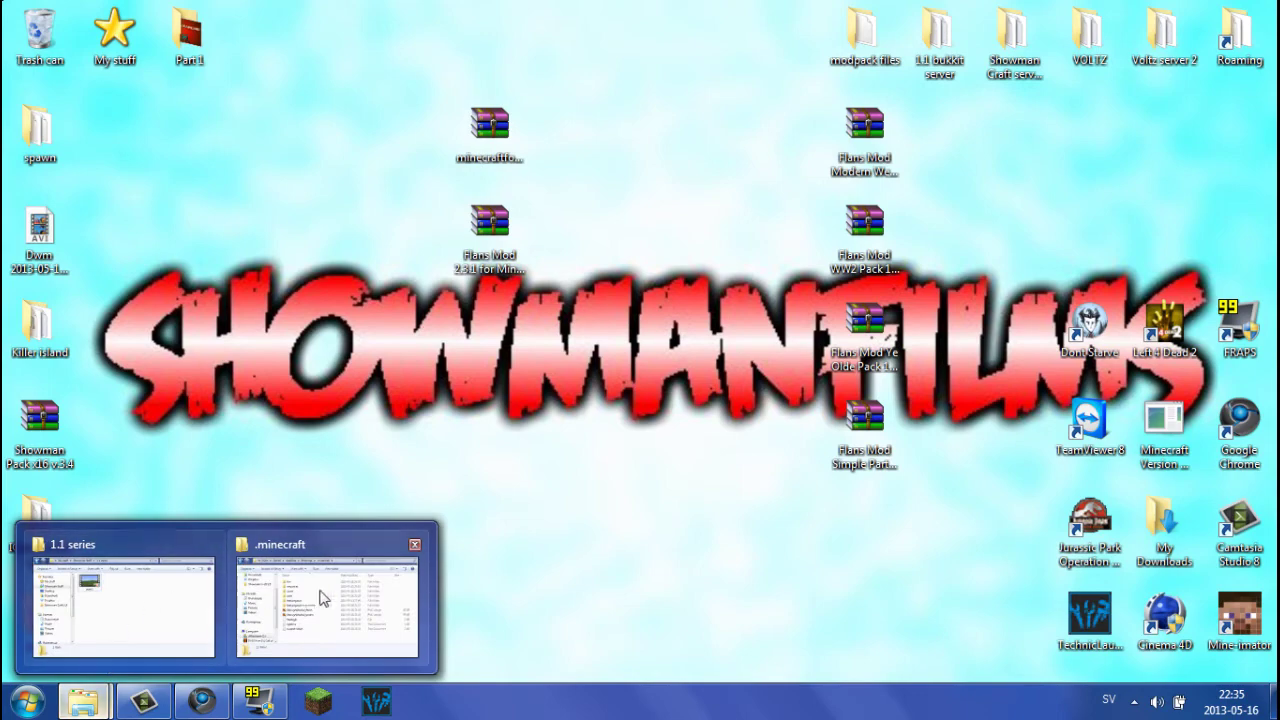
left_click(211, 544)
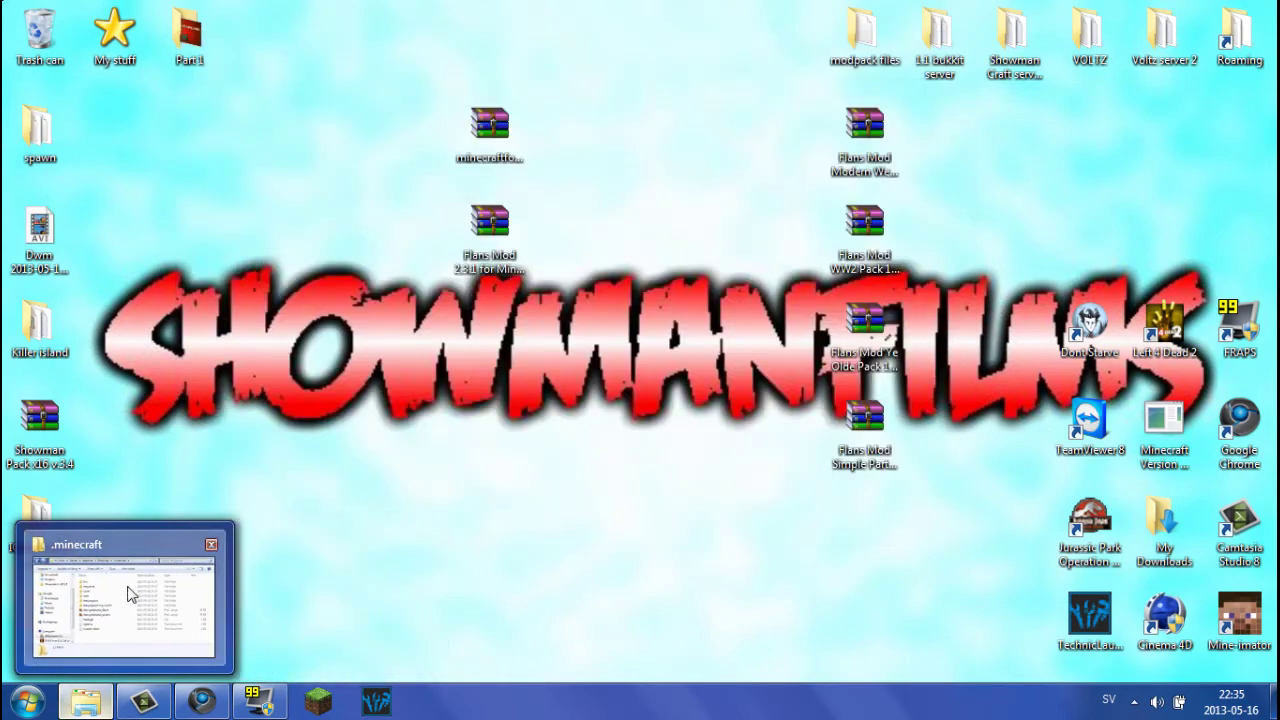
left_click(233, 630)
left_click_drag(556, 30, 593, 61)
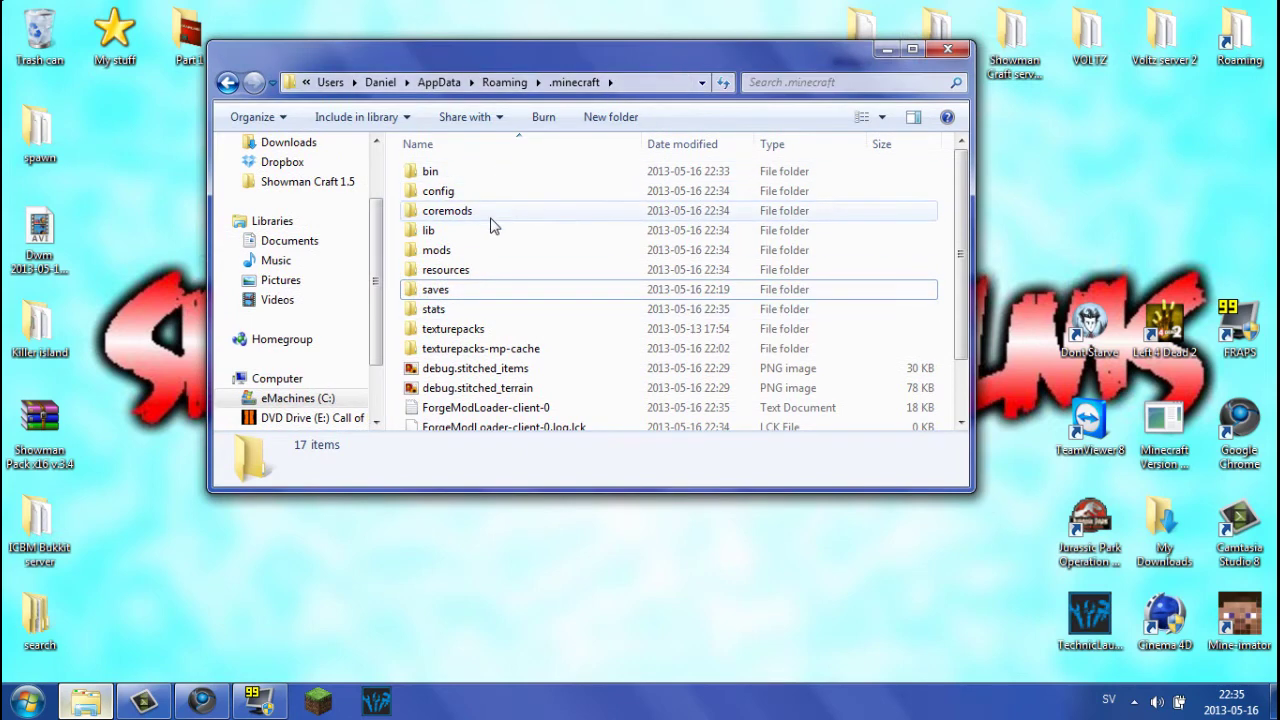
- Examine the mods, lib, coremods and config folders and the ForgeModLoader-client files in the .minecraft folder
left_click(467, 252)
left_click(458, 233)
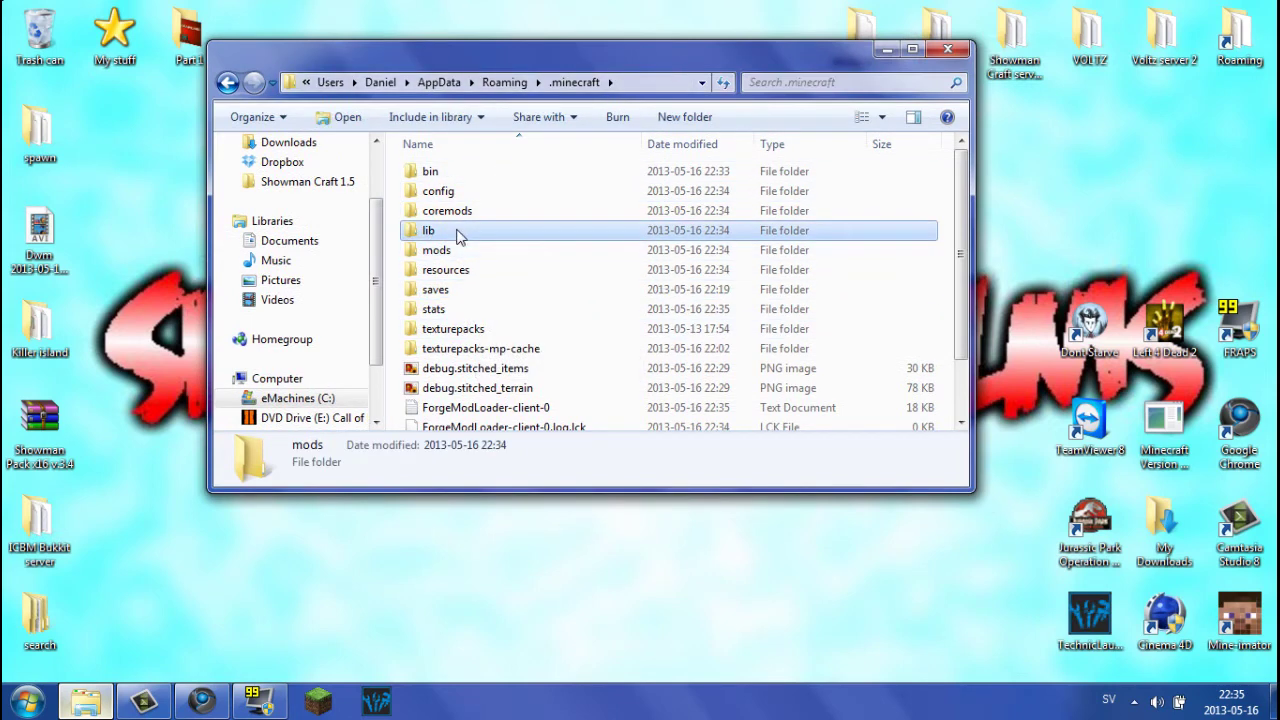
left_click(466, 212)
left_click(464, 193)
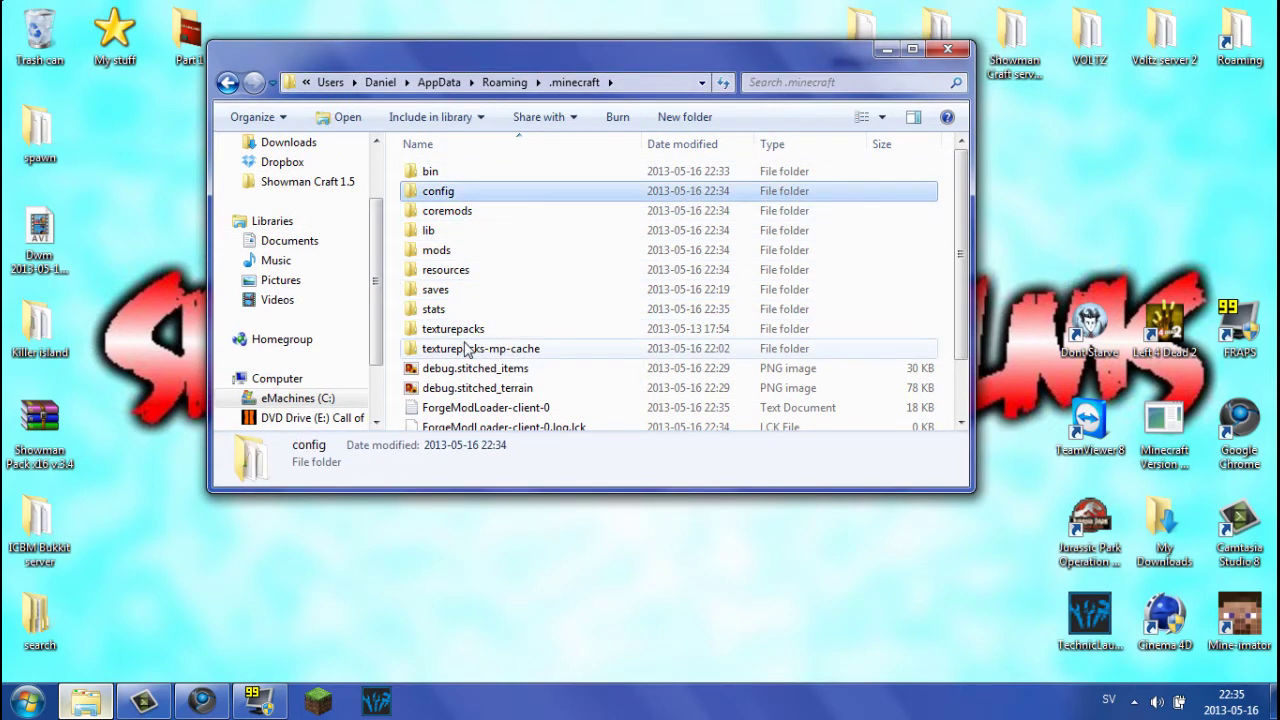
scroll(466, 348, "down", 2)
left_click(510, 344)
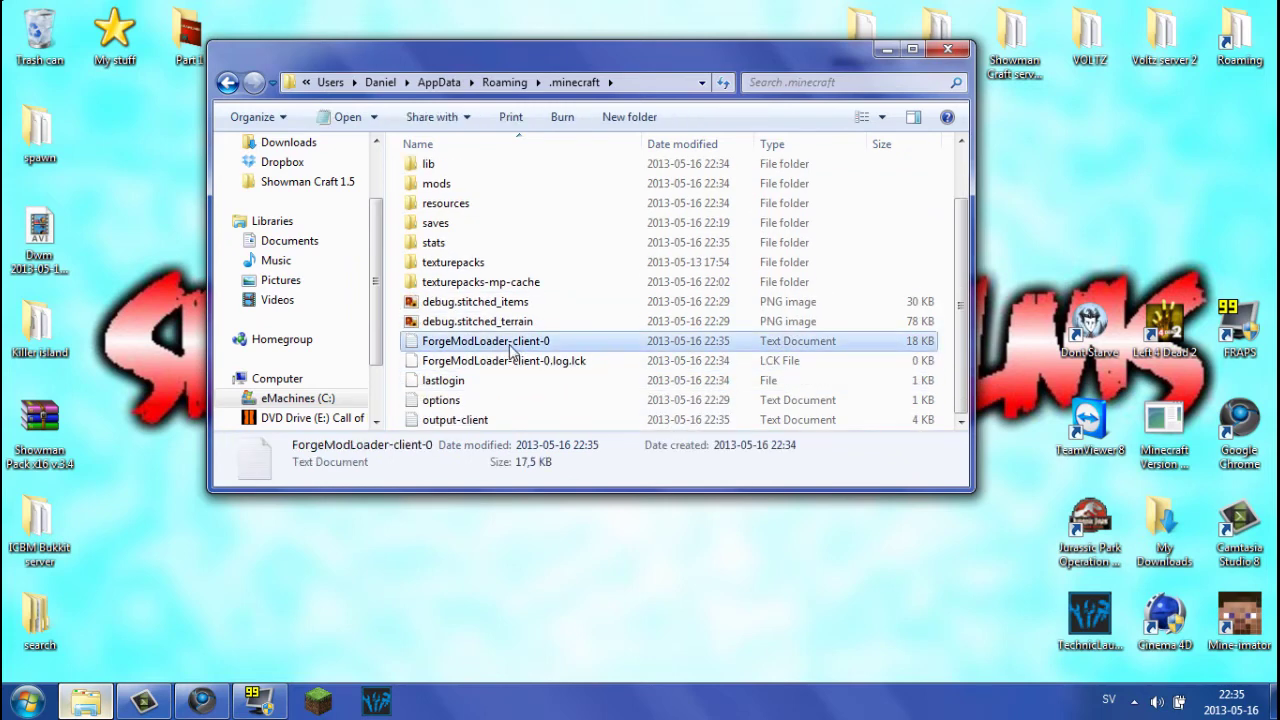
left_click(500, 362)
scroll(450, 300, "up", 2)
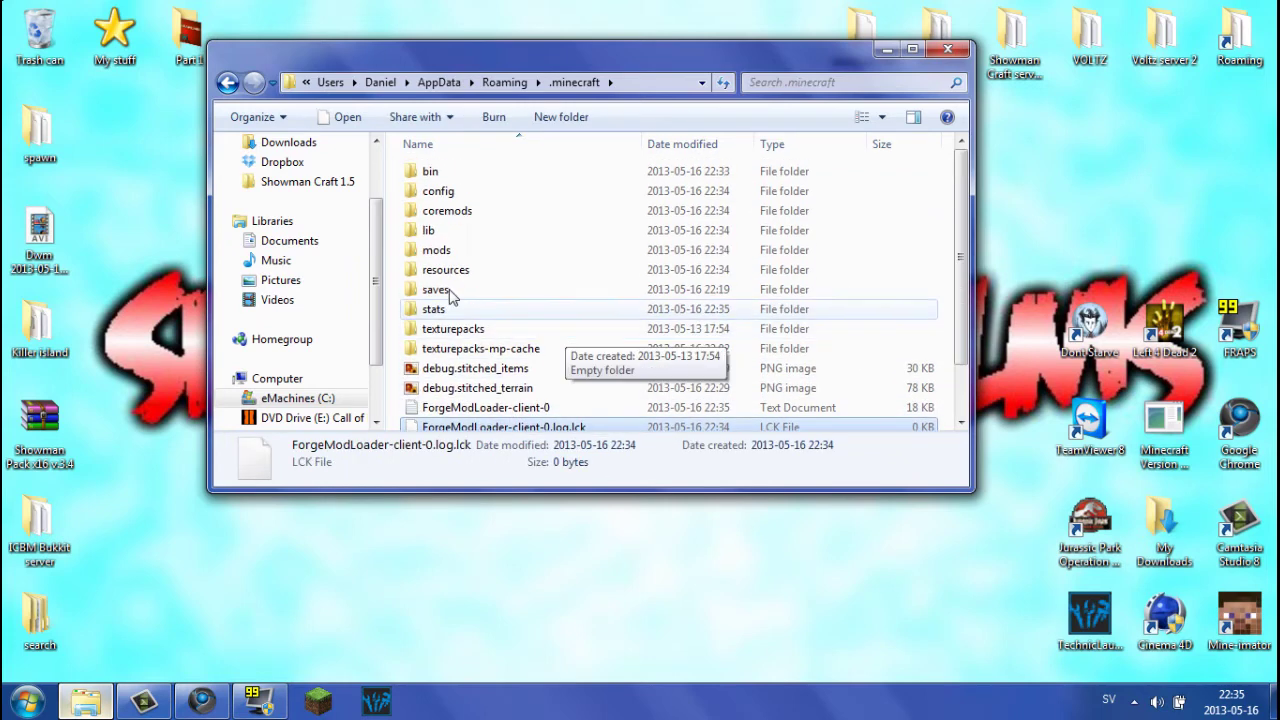
- Move the Flans Mod 2.3.1 for Minecraft 1.5.2 zip from the desktop into the mods folder, and return to .minecraft
double_click(461, 251)
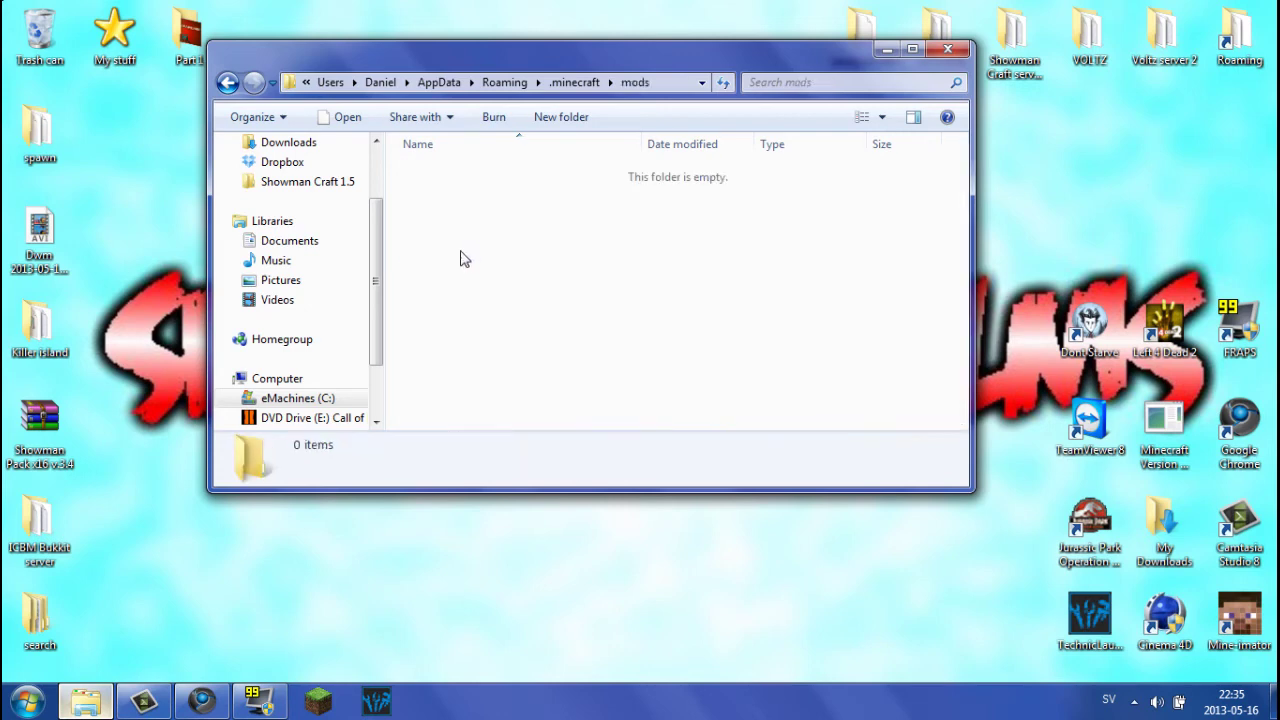
left_click_drag(574, 56, 1048, 126)
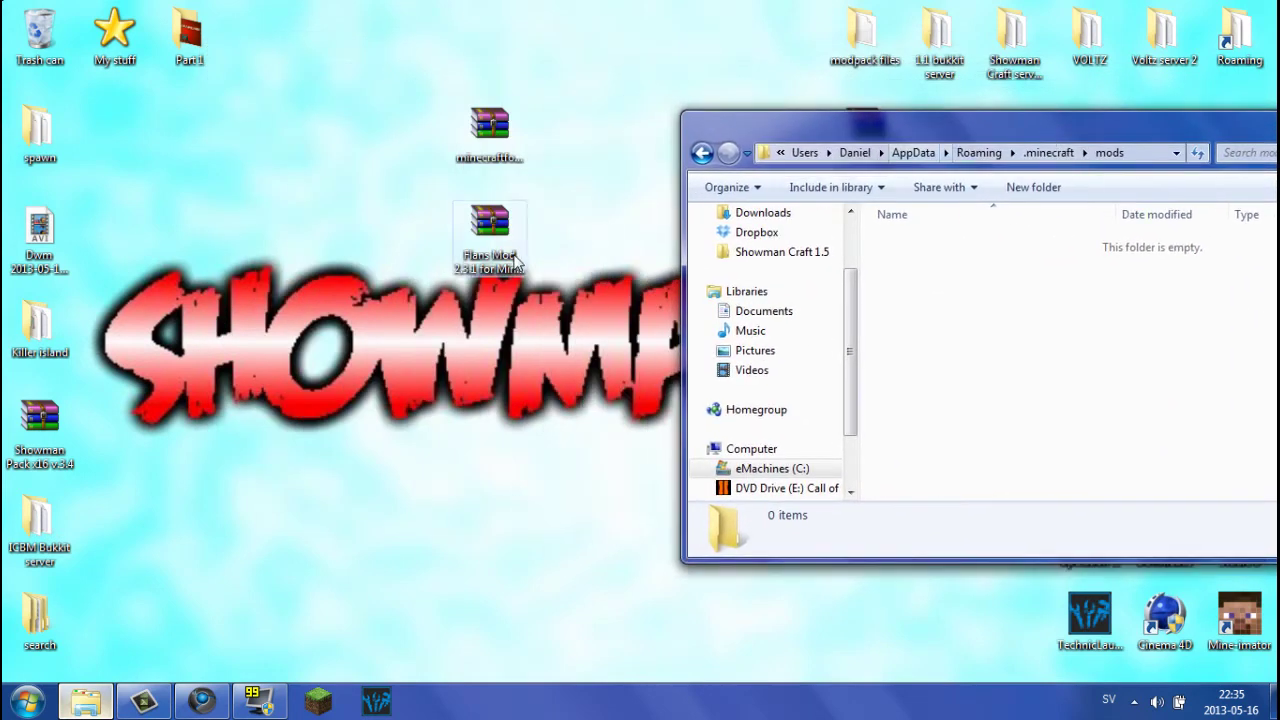
left_click_drag(517, 262, 1058, 322)
left_click_drag(1000, 125, 625, 100)
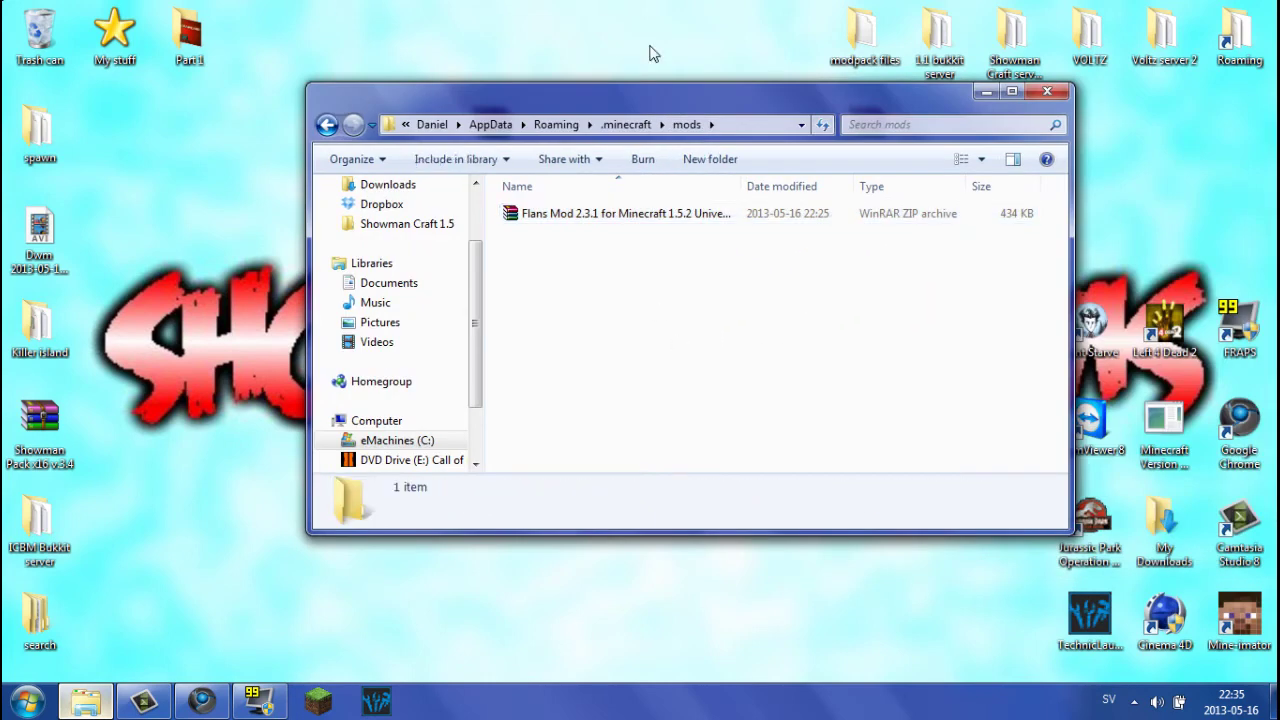
left_click(327, 124)
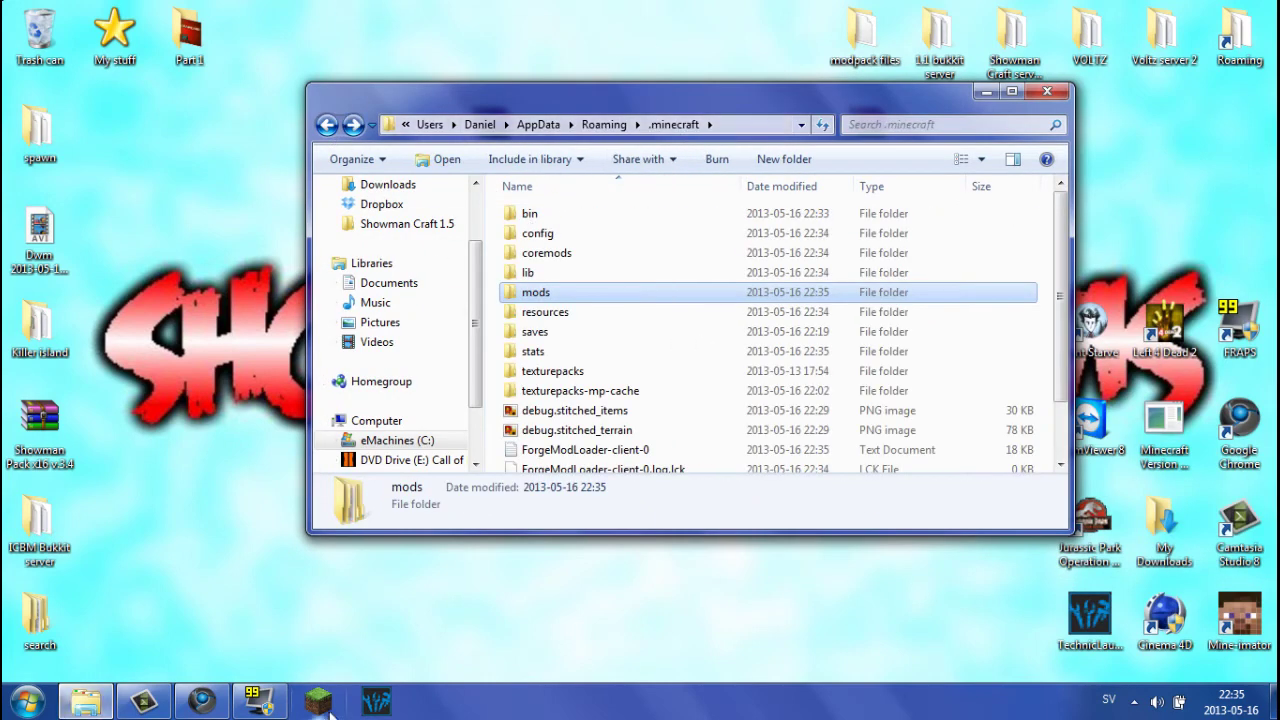
- Launch Minecraft with the saved login, check the Flan's Mod entry in the Mod List, and quit the game
left_click(320, 702)
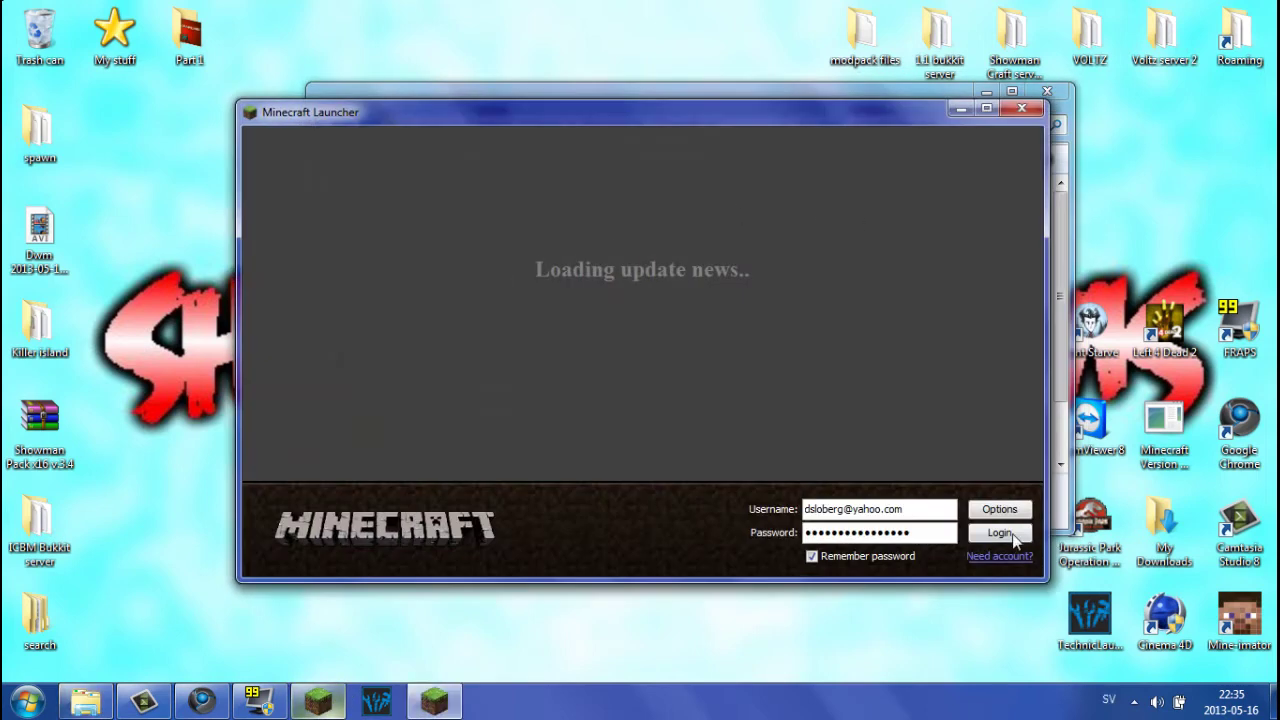
left_click(1012, 535)
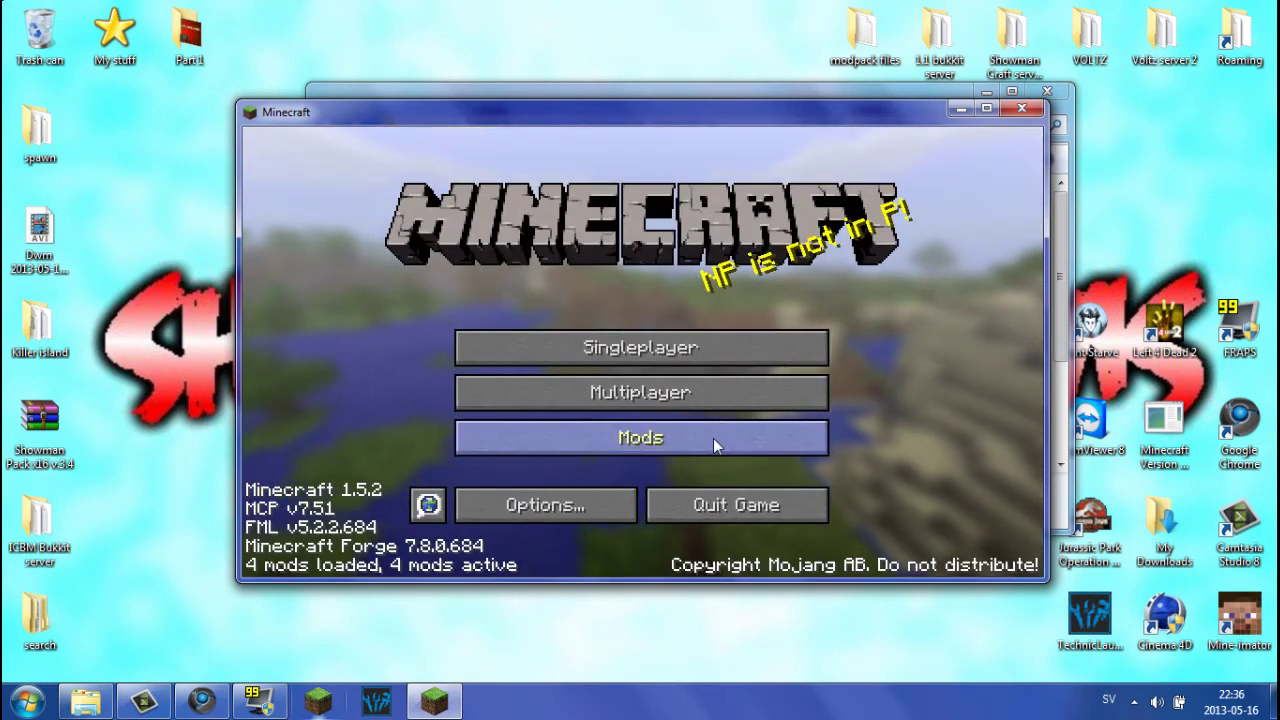
left_click(713, 438)
left_click(344, 420)
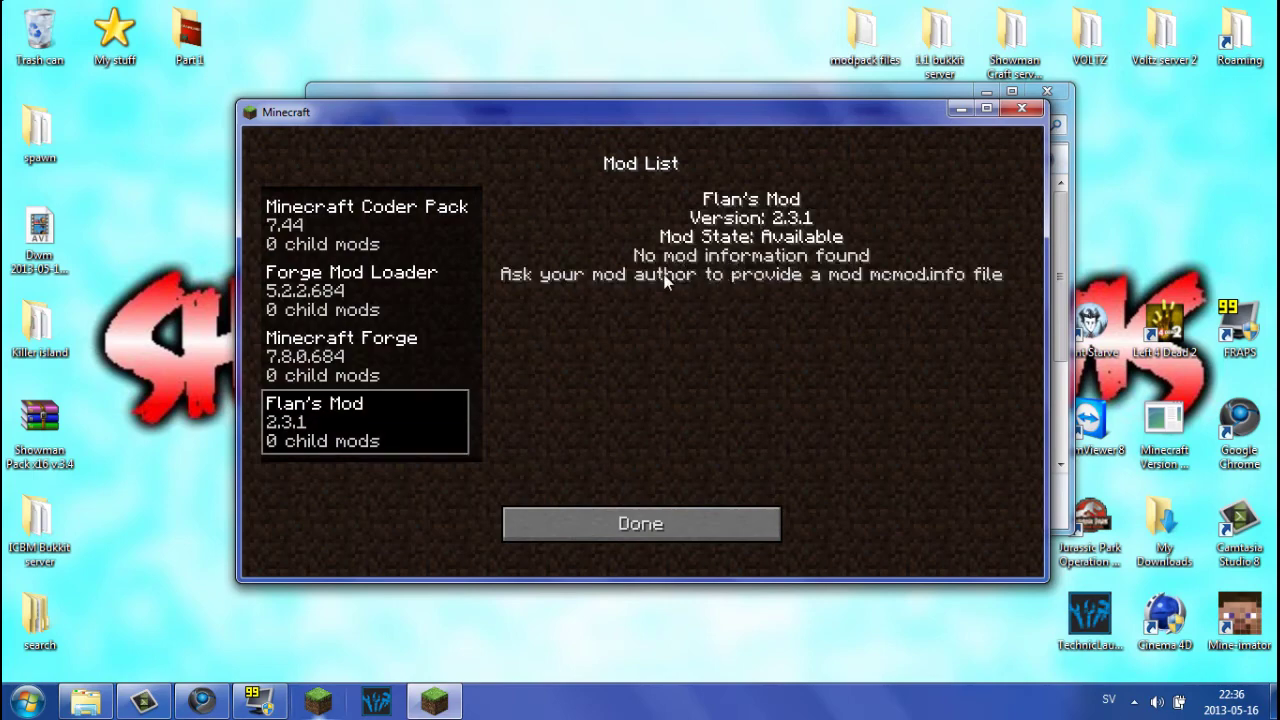
left_click(666, 530)
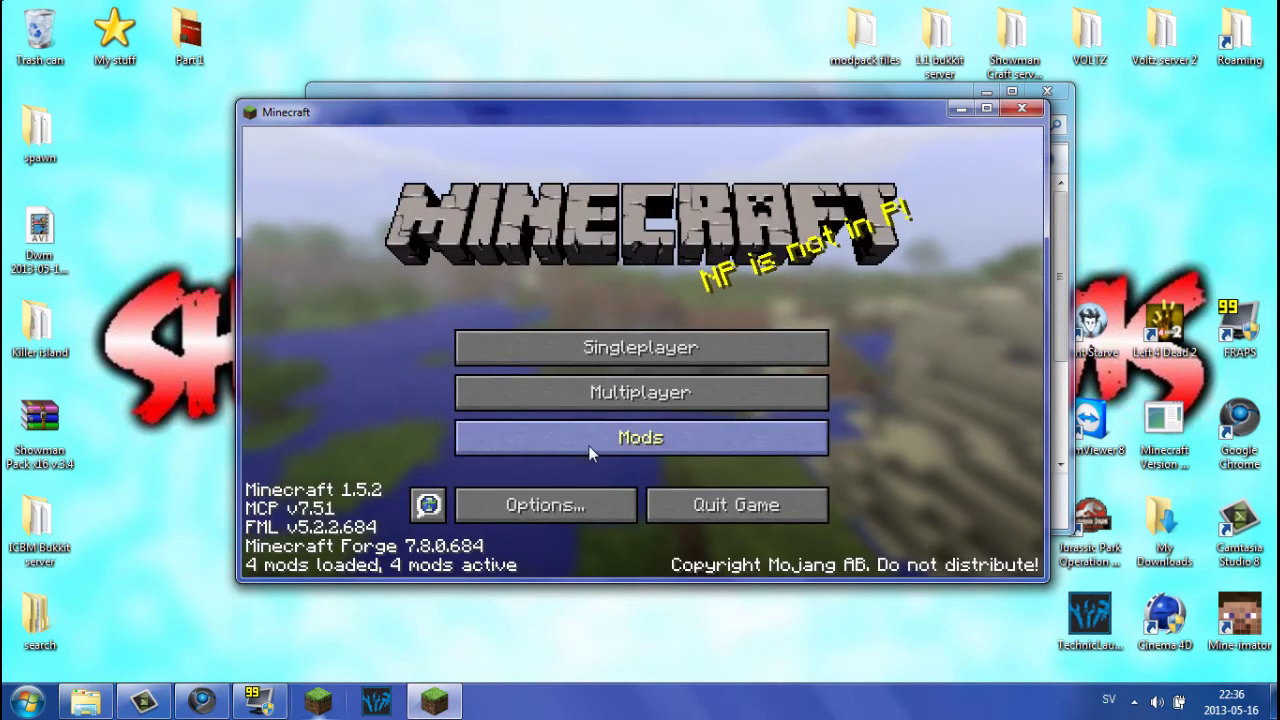
left_click(736, 507)
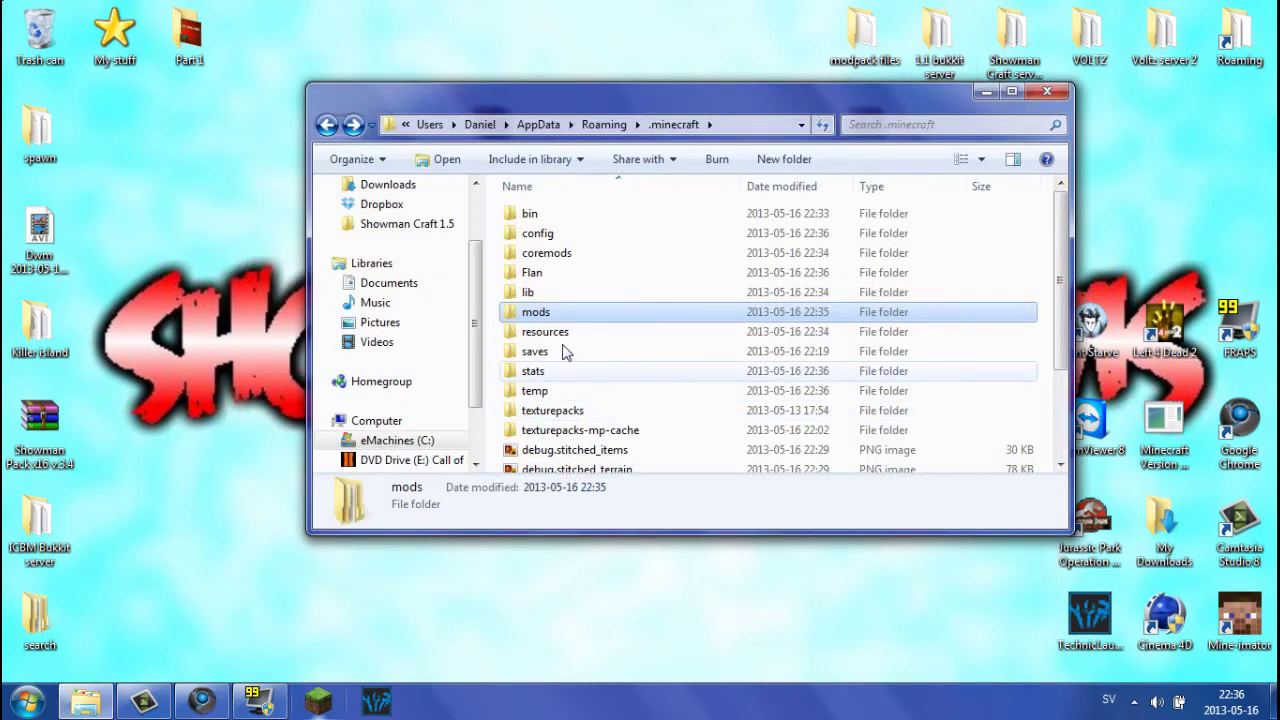
- Open the Flan folder inside .minecraft and open its properties text file
double_click(540, 272)
left_click_drag(695, 103, 545, 100)
double_click(425, 215)
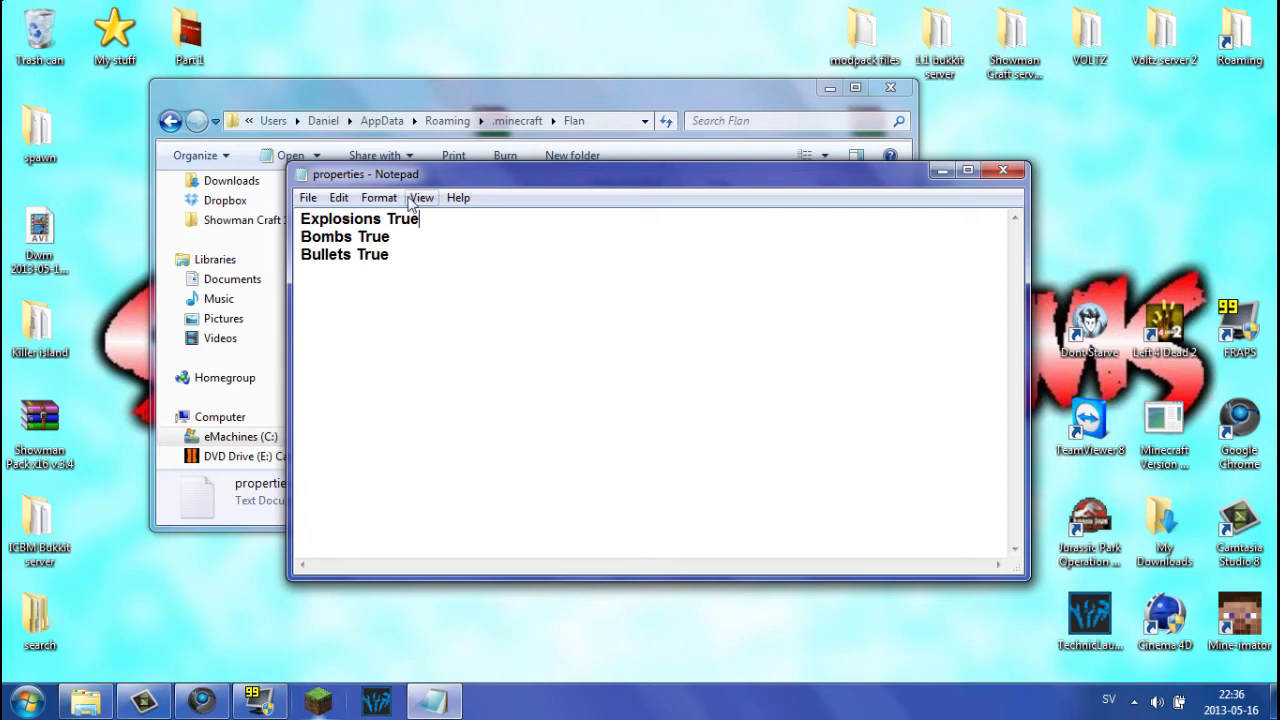
- Review the Explosions, Bombs and Bullets values in the properties file and close it
left_click_drag(420, 219, 394, 219)
left_click(420, 219)
double_click(403, 219)
left_click(389, 254)
left_click(390, 236)
double_click(373, 236)
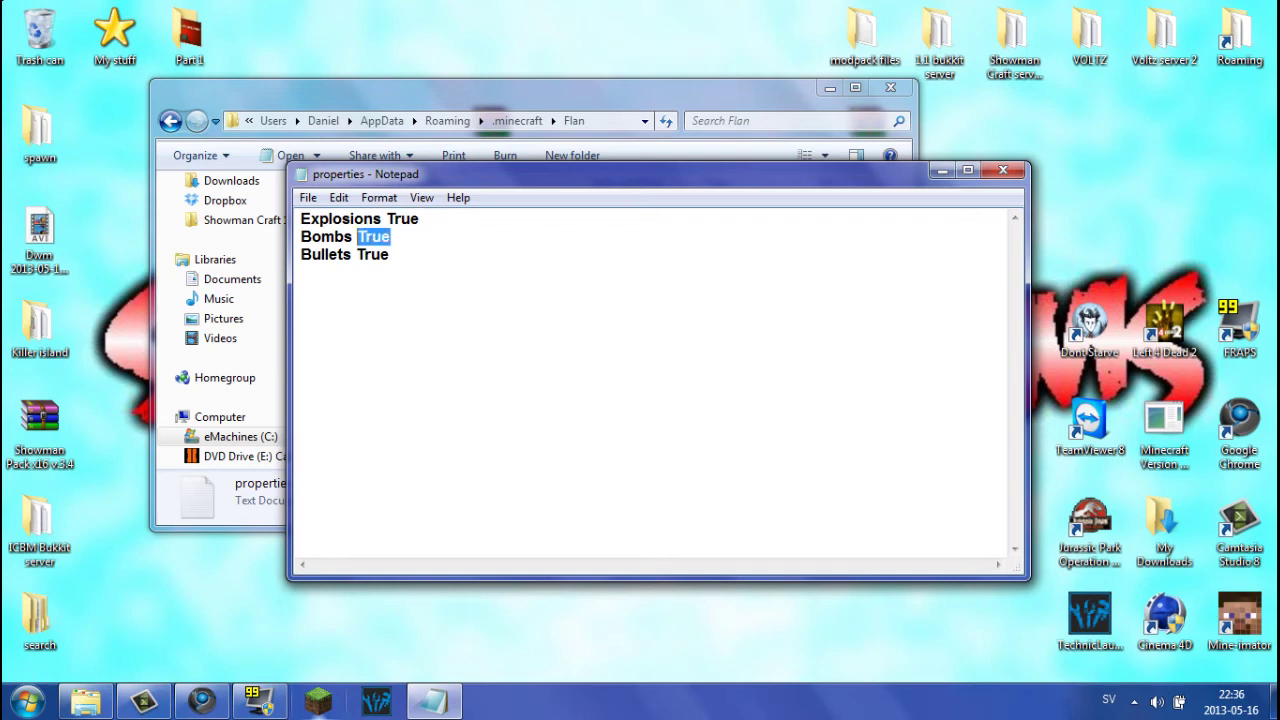
type("Fal")
left_click(1003, 170)
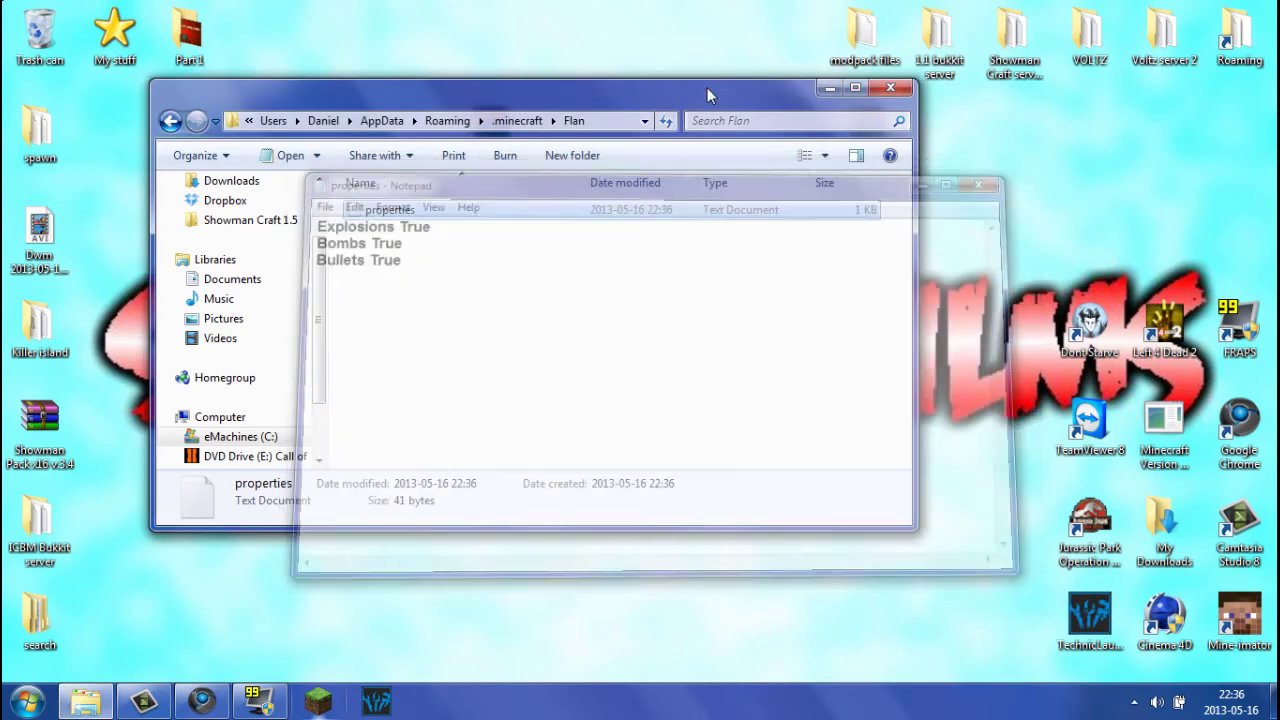
- Select the Modern Weapons, WW2, Ye Olde and Simple Parts pack archives on the desktop and open them all
left_click_drag(707, 87, 580, 104)
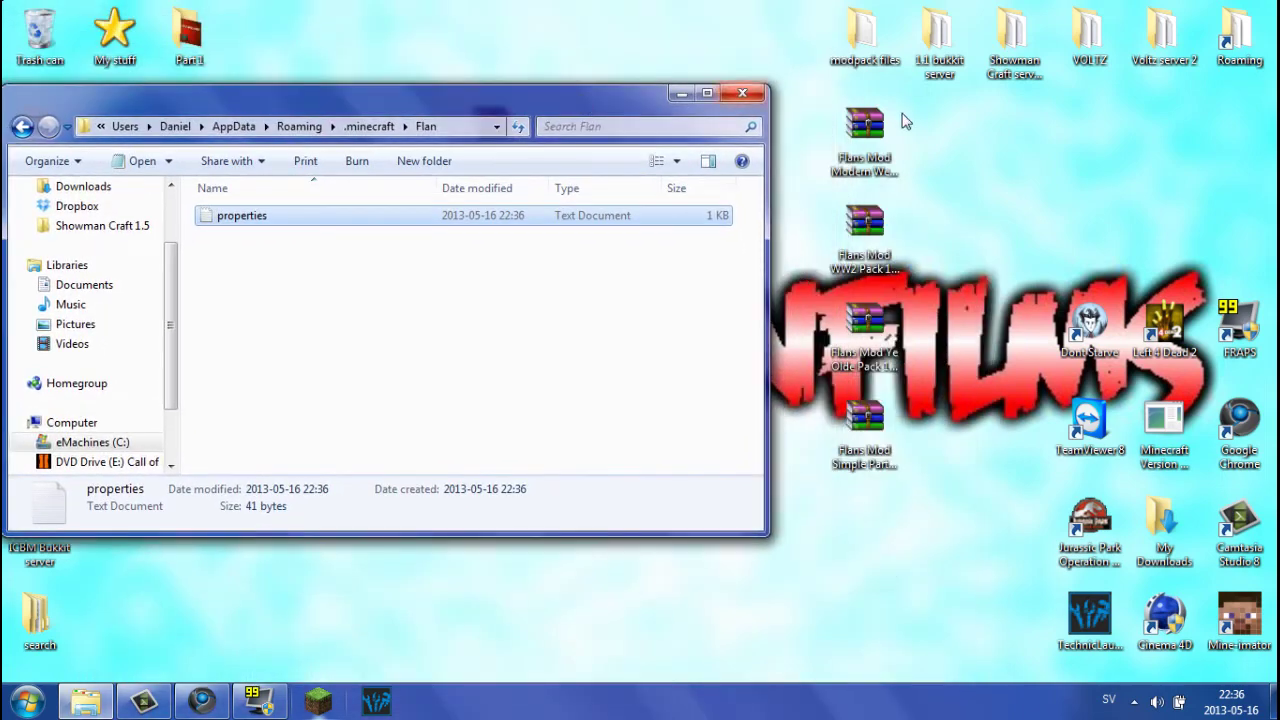
left_click_drag(821, 95, 918, 463)
right_click(864, 206)
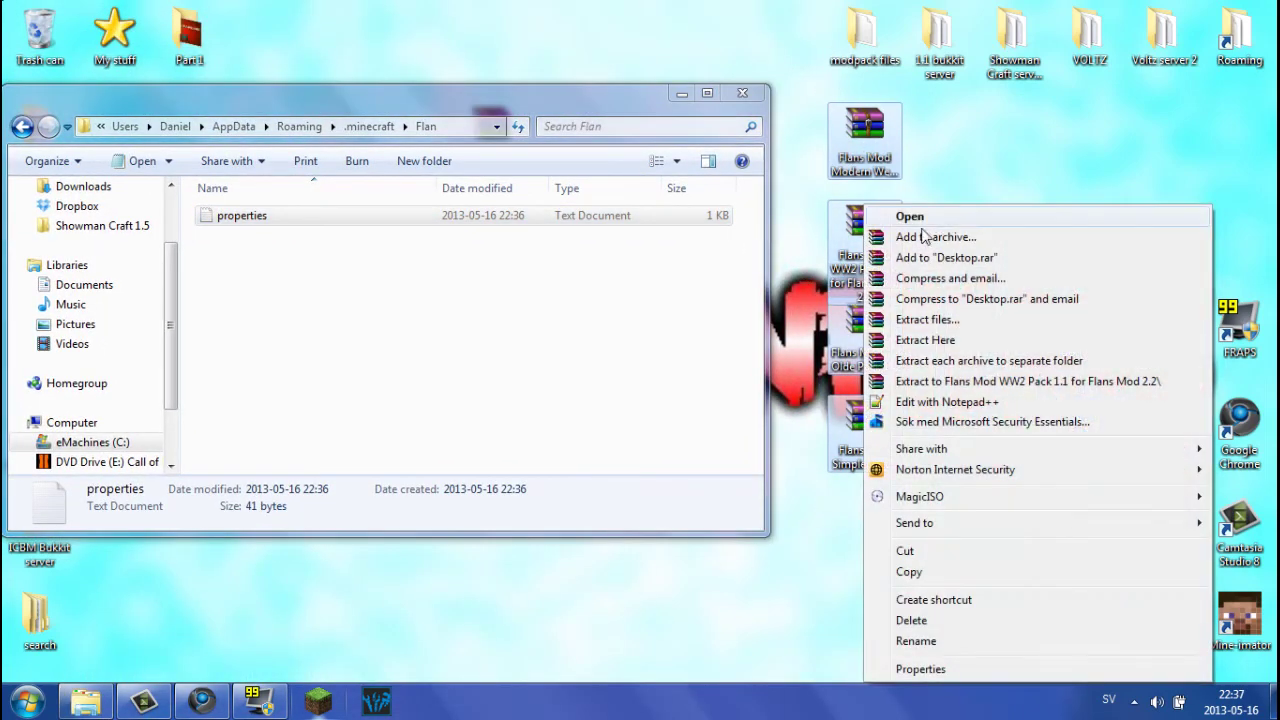
left_click(912, 222)
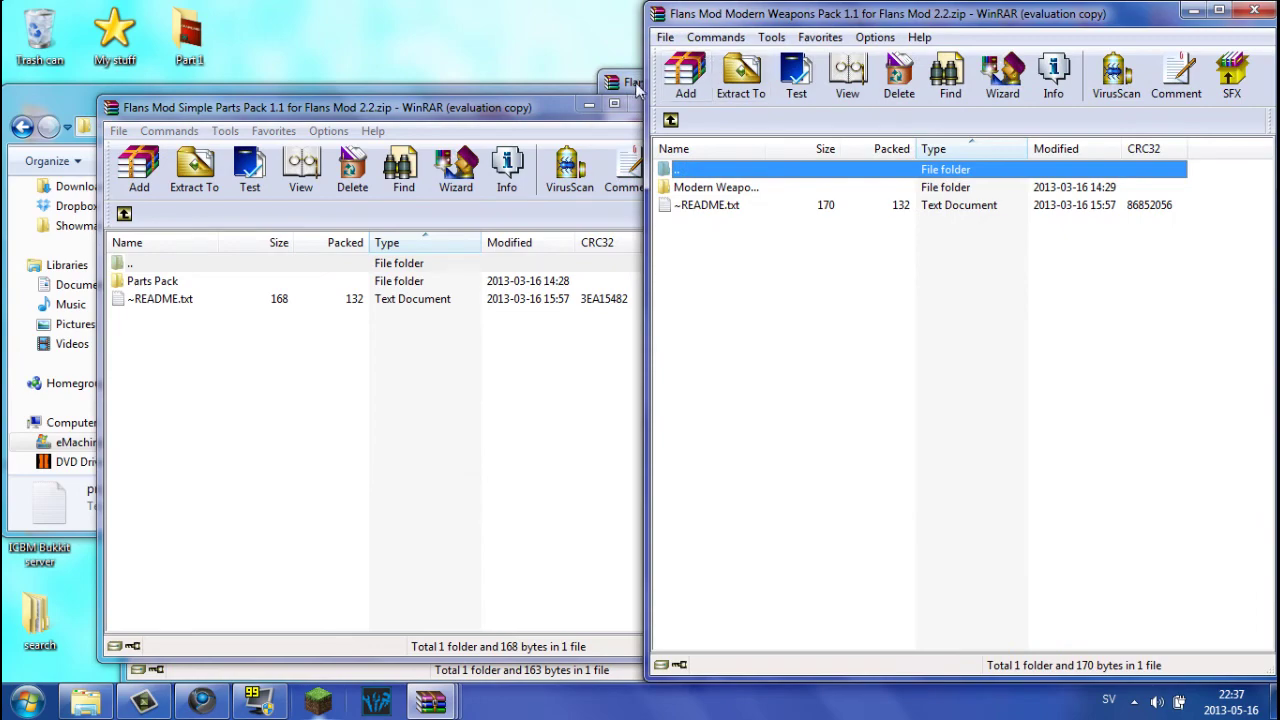
- Arrange the Simple Parts and Ye Olde pack archives beside the Flan folder at half-screen size, and close the Ye Olde archive
left_click_drag(517, 115, 1063, 21)
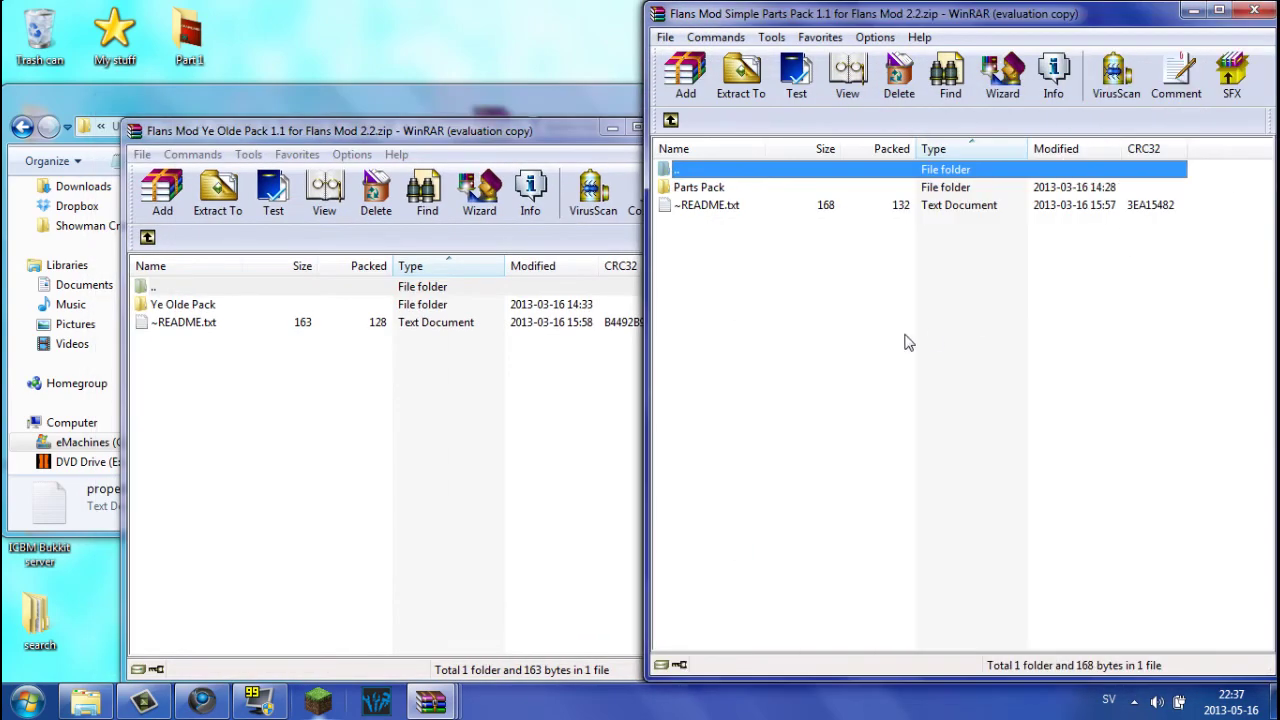
left_click_drag(532, 145, 1055, 22)
left_click(840, 326)
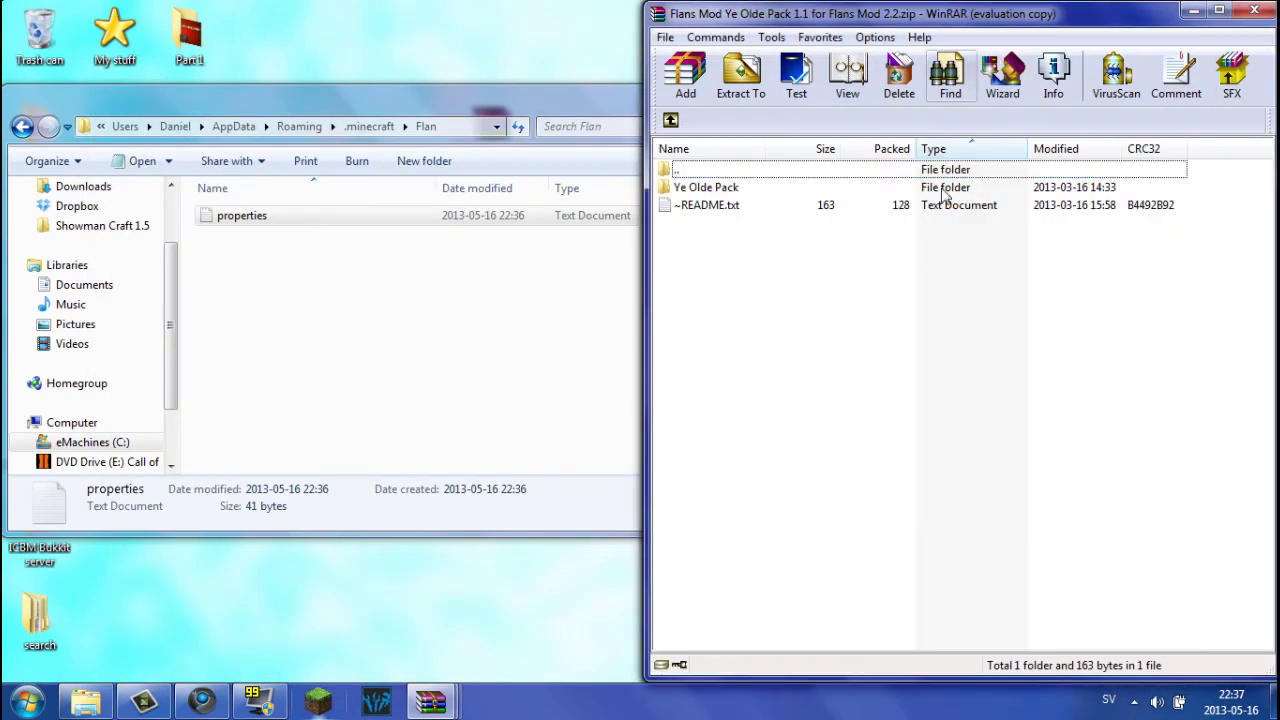
left_click(706, 210)
left_click(1254, 10)
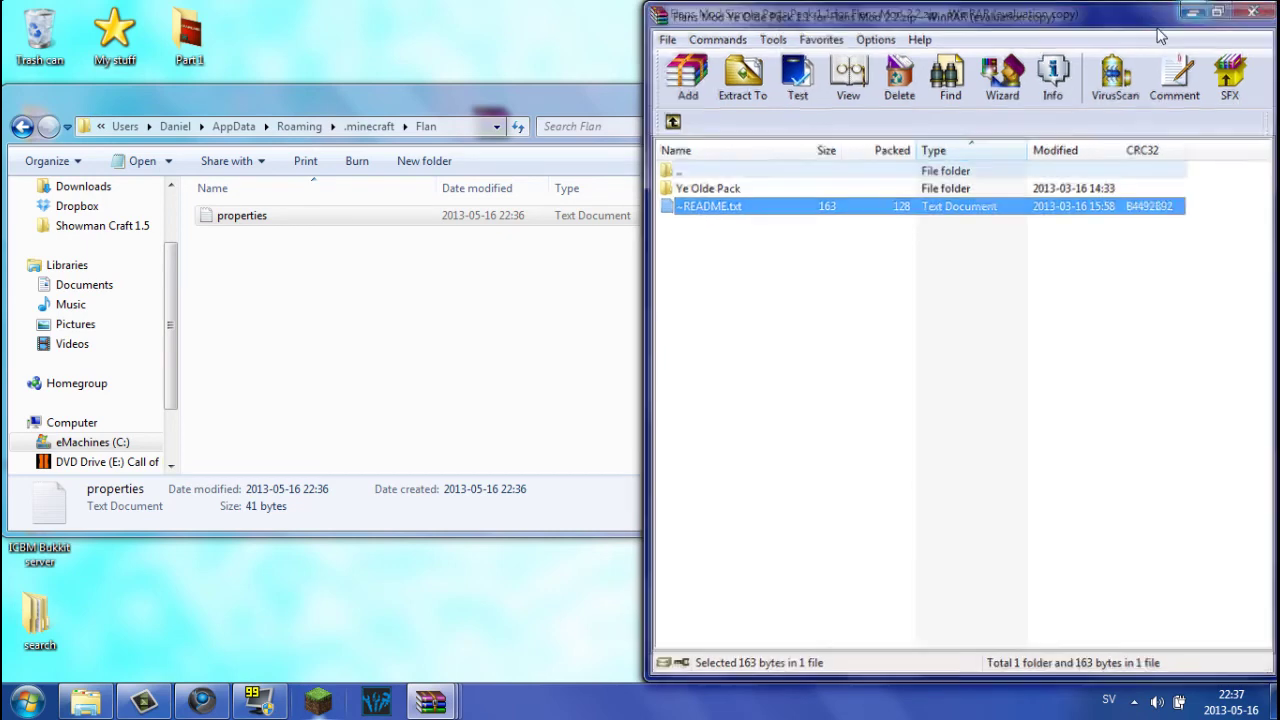
- Look through the open WW2, Modern Weapons and Simple Parts pack archives one after another
left_click(430, 702)
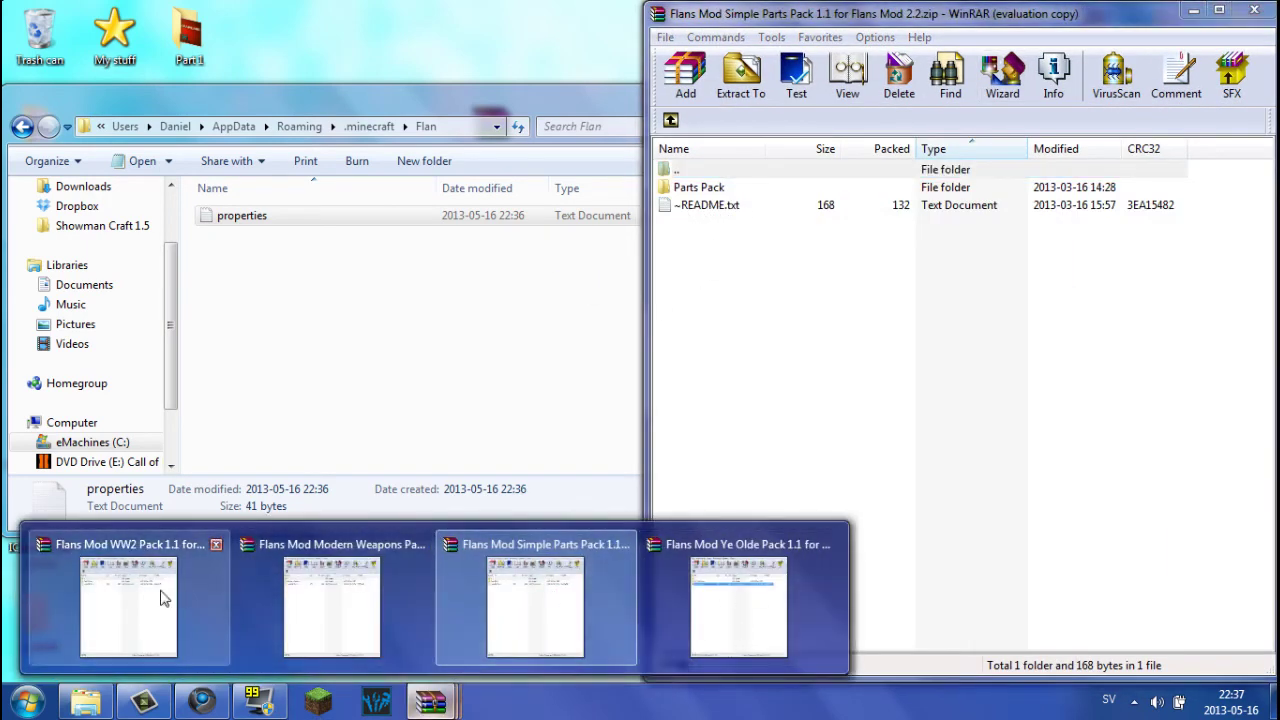
left_click(163, 594)
left_click(430, 702)
left_click(340, 608)
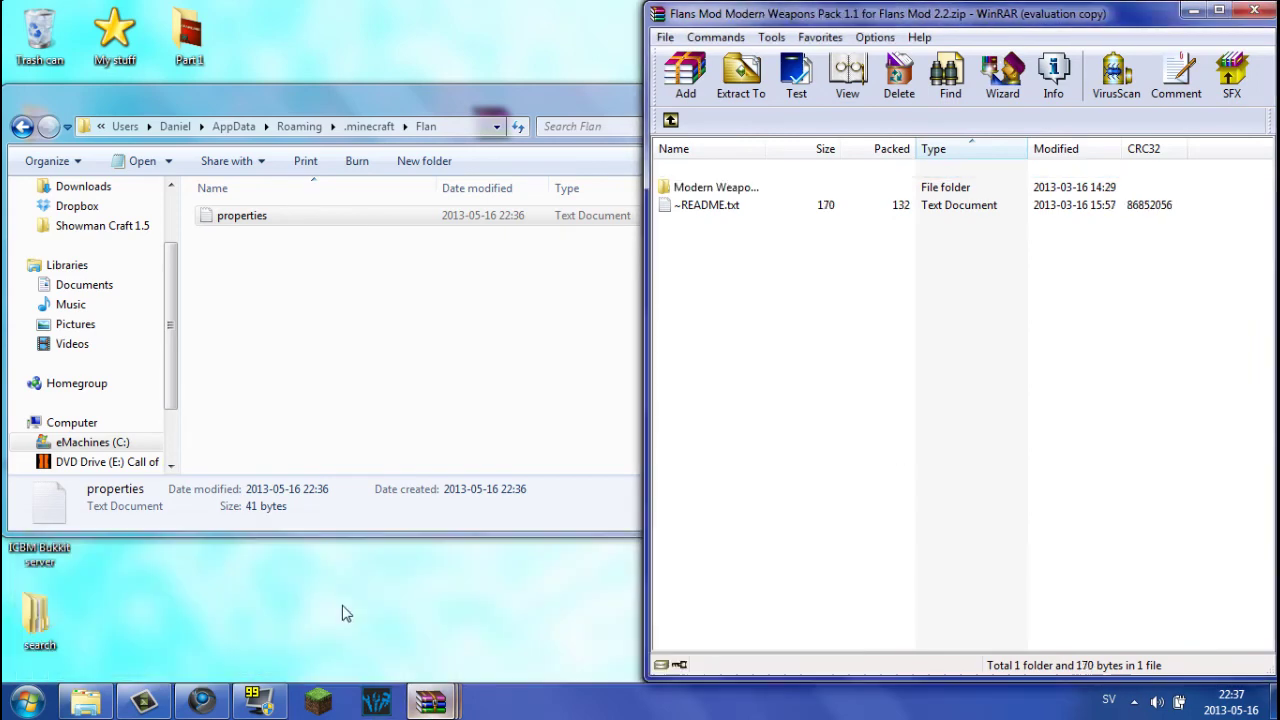
left_click(428, 702)
left_click(510, 606)
left_click(430, 702)
left_click(430, 702)
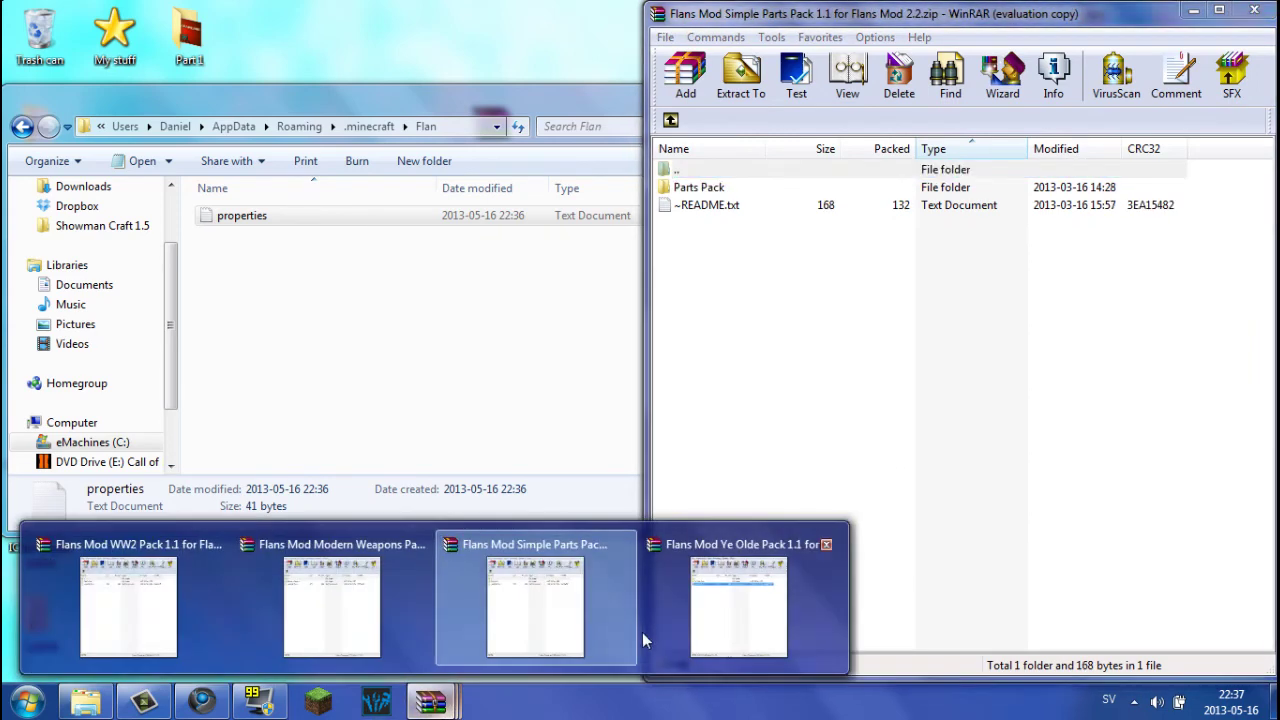
- Bring up the Ye Olde Pack archive and extract its Ye Olde Pack folder into the Flan folder
left_click(738, 606)
left_click(790, 300)
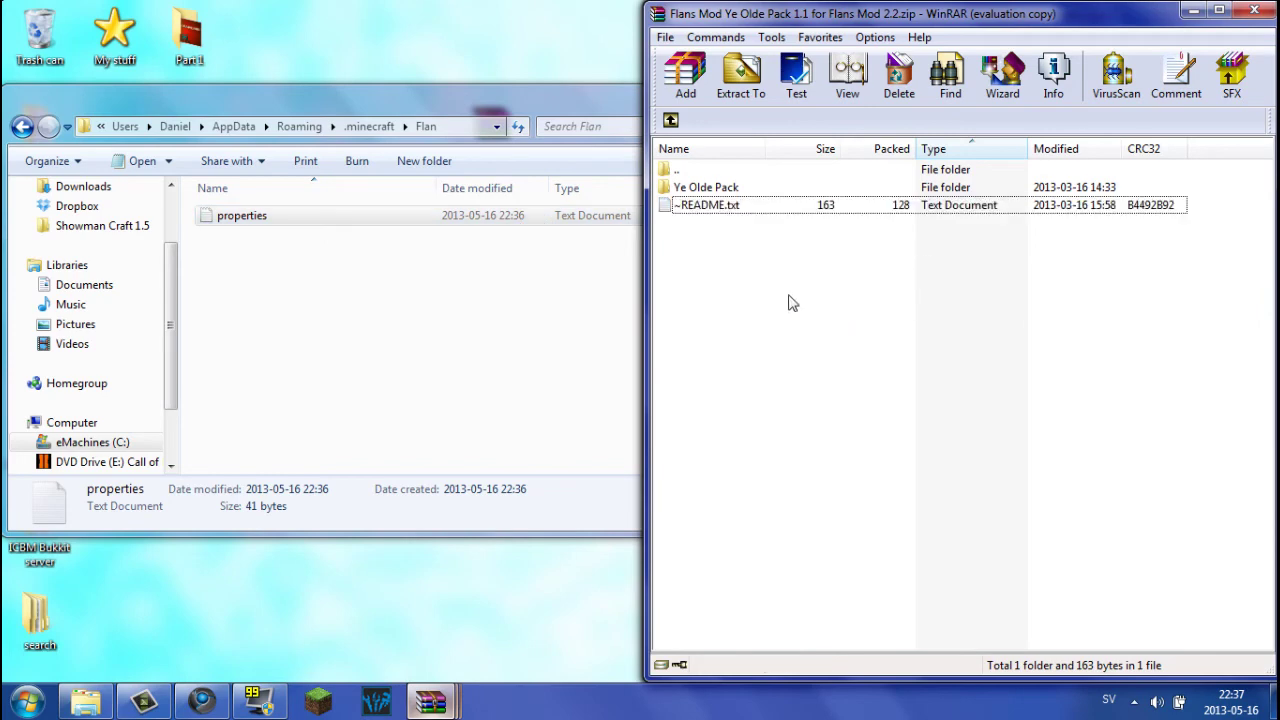
left_click_drag(712, 188, 697, 184)
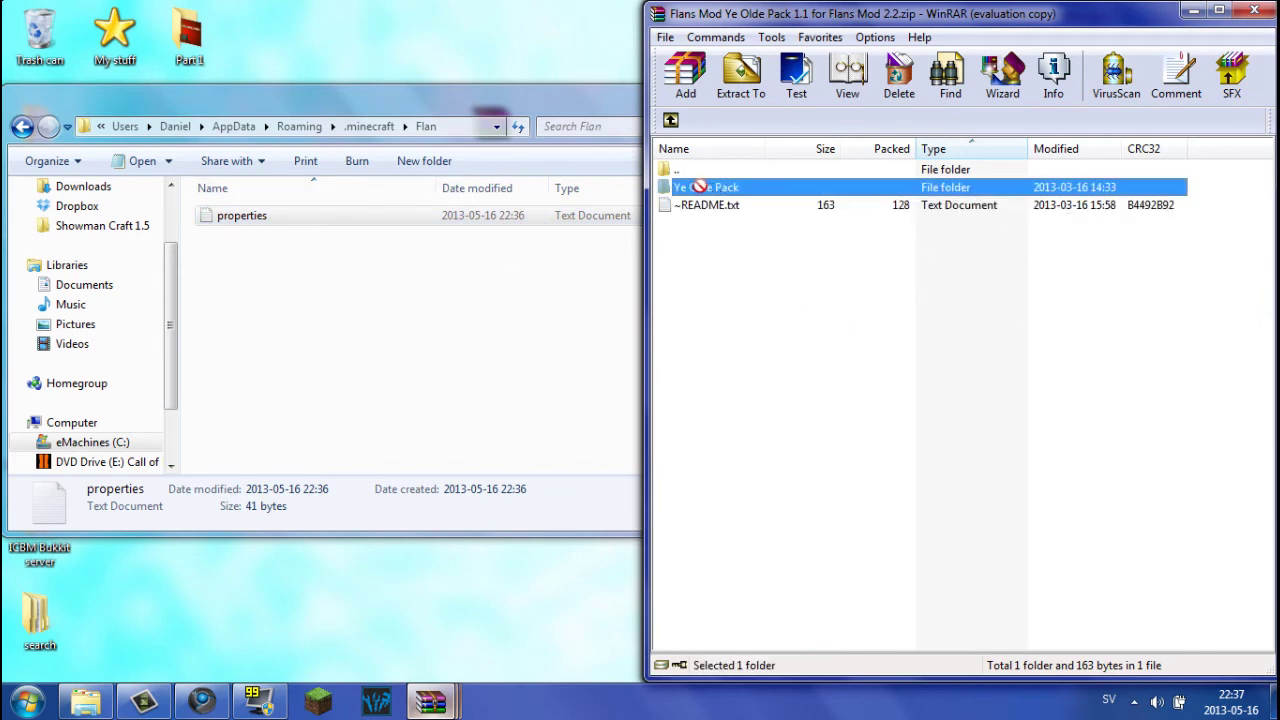
left_click_drag(524, 310, 383, 394)
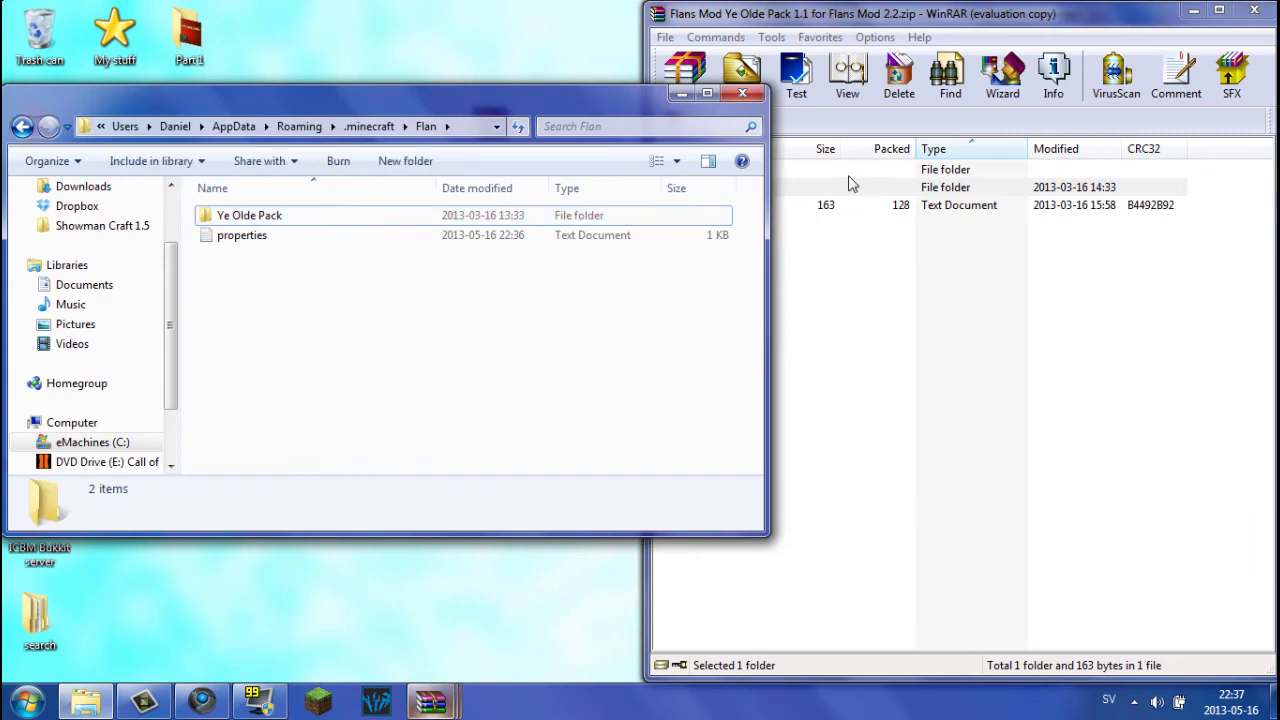
- Go up to .minecraft, reopen the Flan folder and close the Ye Olde Pack archive
left_click(369, 126)
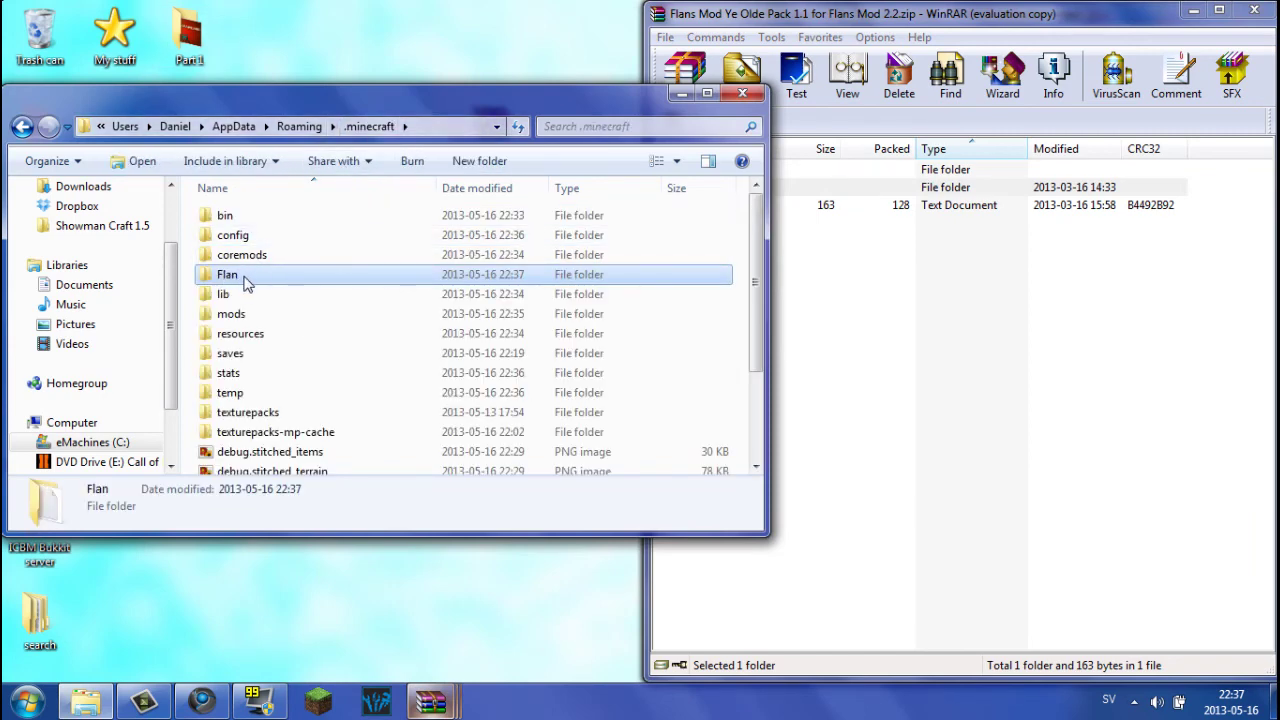
double_click(243, 279)
left_click(1254, 10)
left_click(1254, 10)
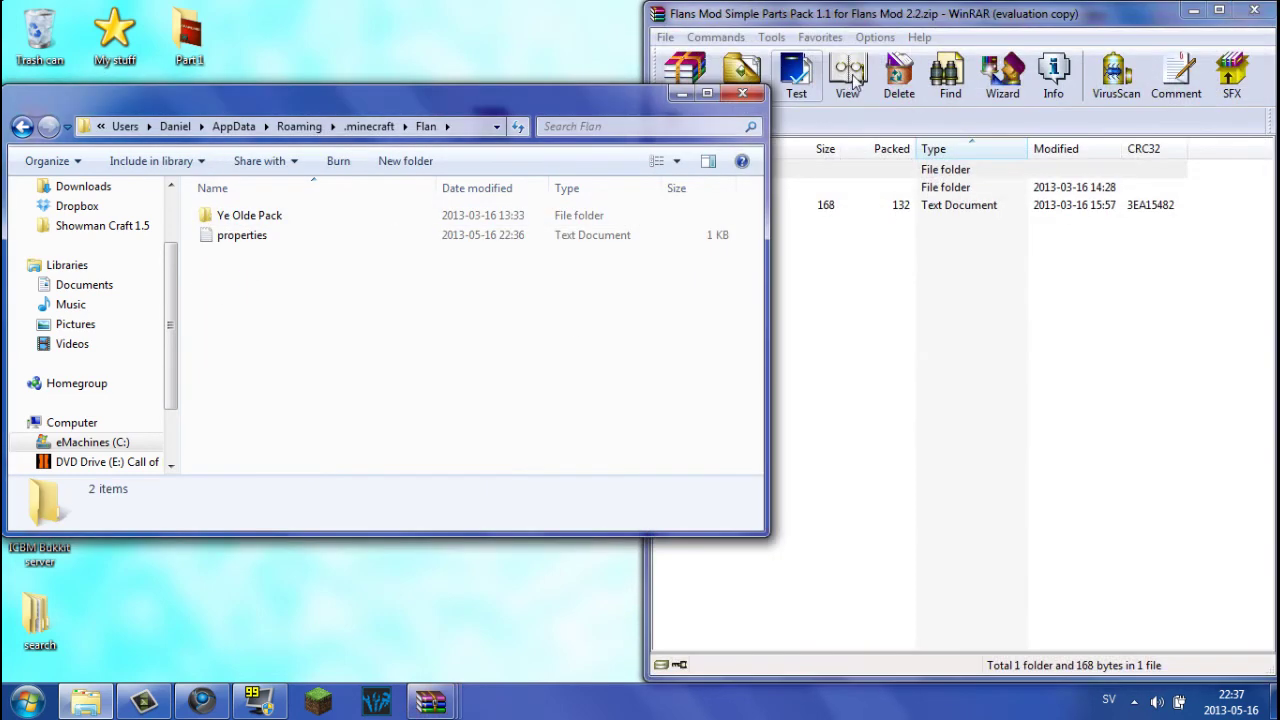
- Extract the Parts Pack folder from the Simple Parts archive into the Flan folder and close the archive
left_click_drag(852, 189, 594, 390)
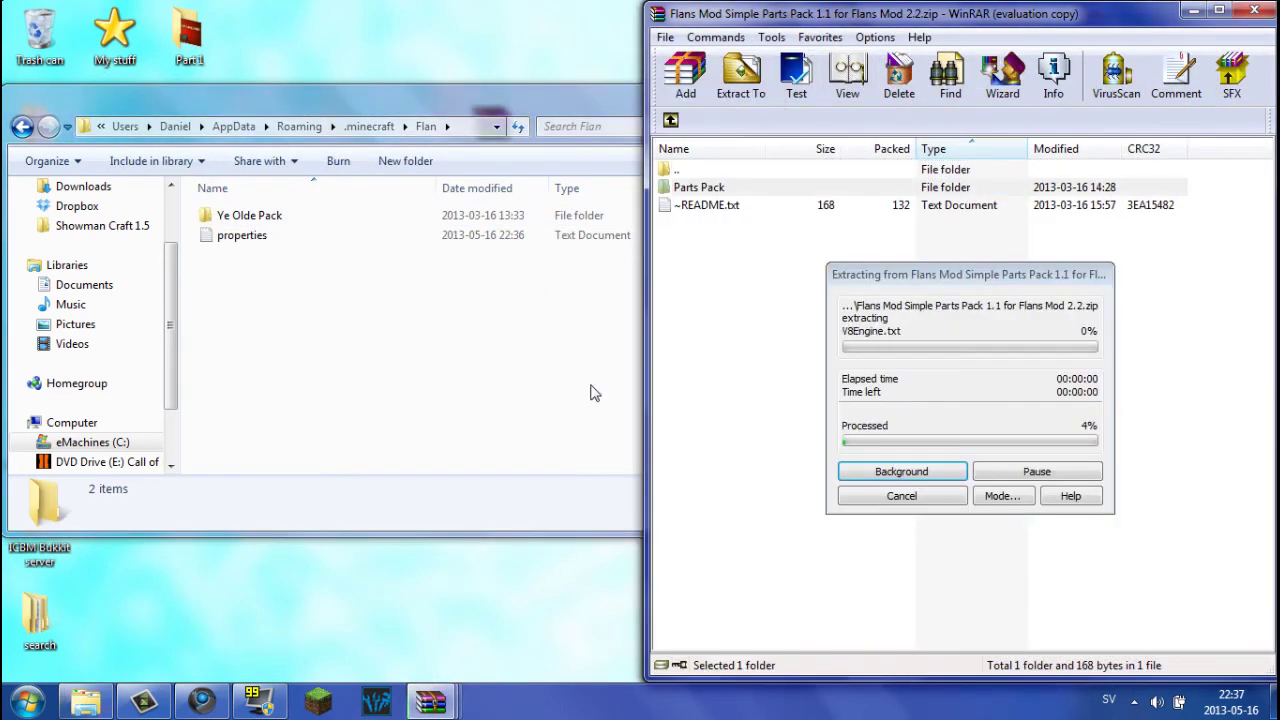
left_click(812, 323)
left_click(1254, 10)
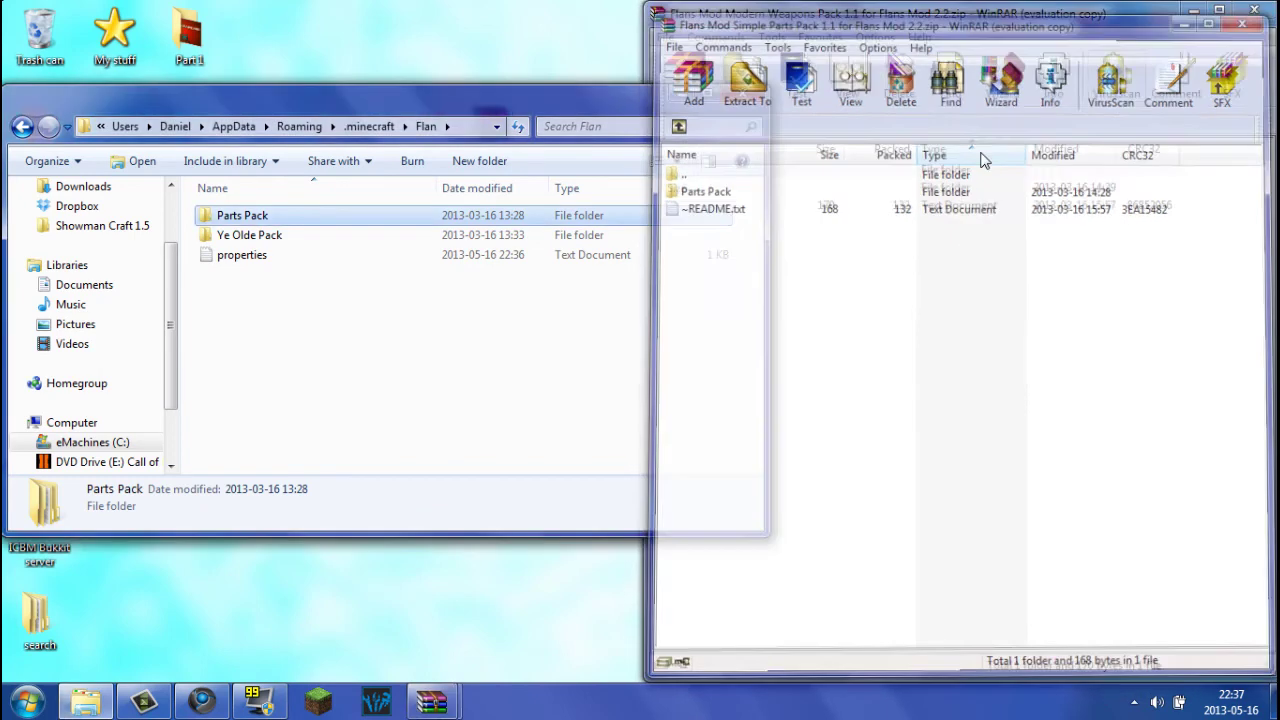
- Extract the Modern Weapons Pack folder from its archive into the Flan folder and close the archive
left_click_drag(730, 188, 546, 405)
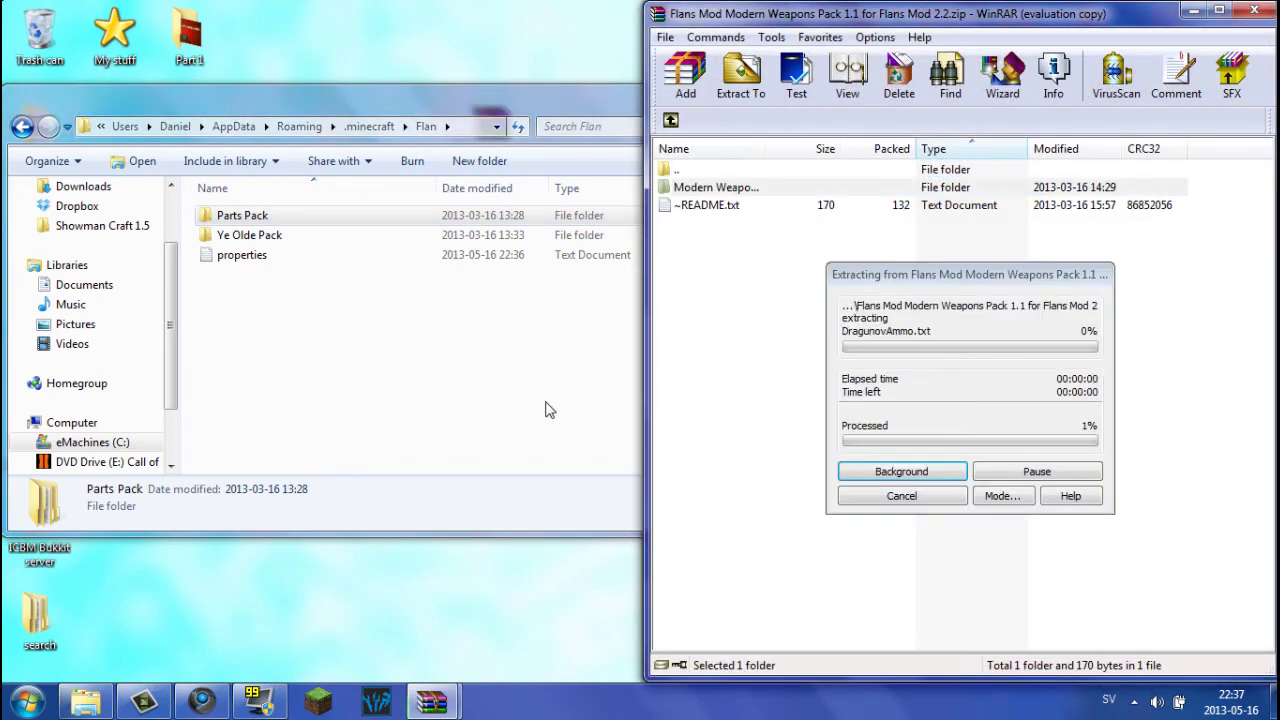
left_click(774, 378)
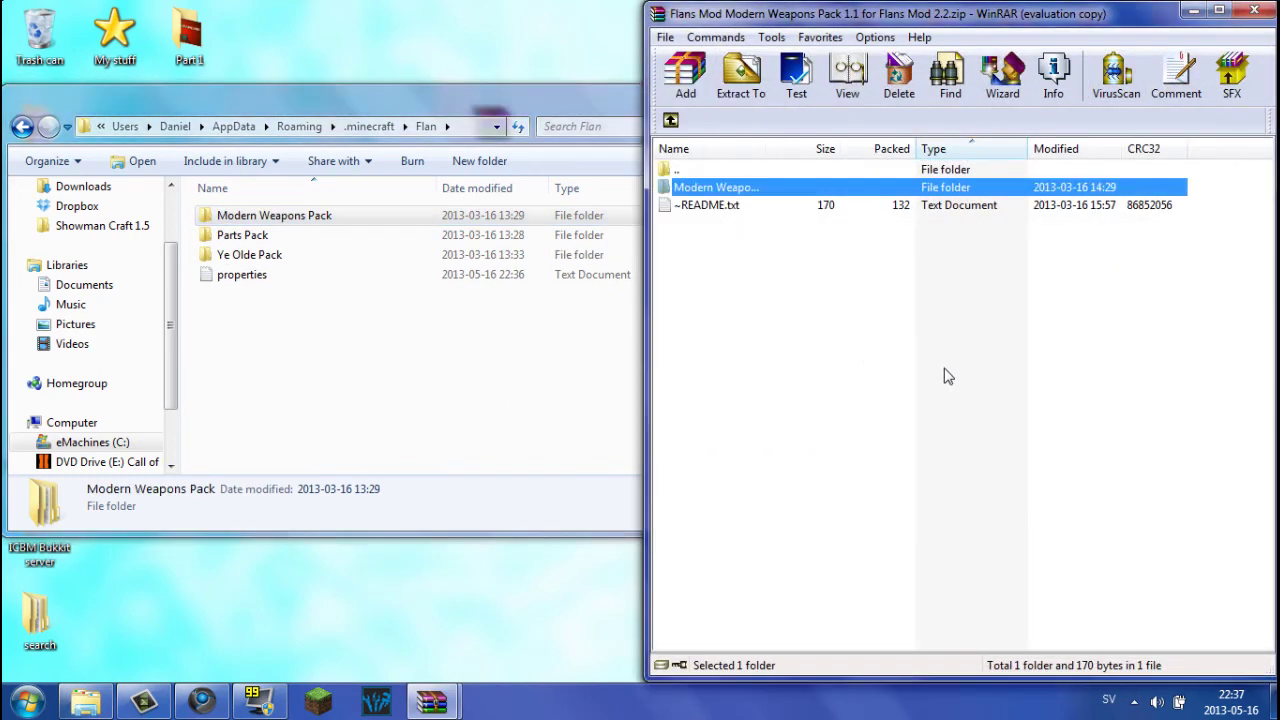
left_click(686, 294)
left_click(1254, 10)
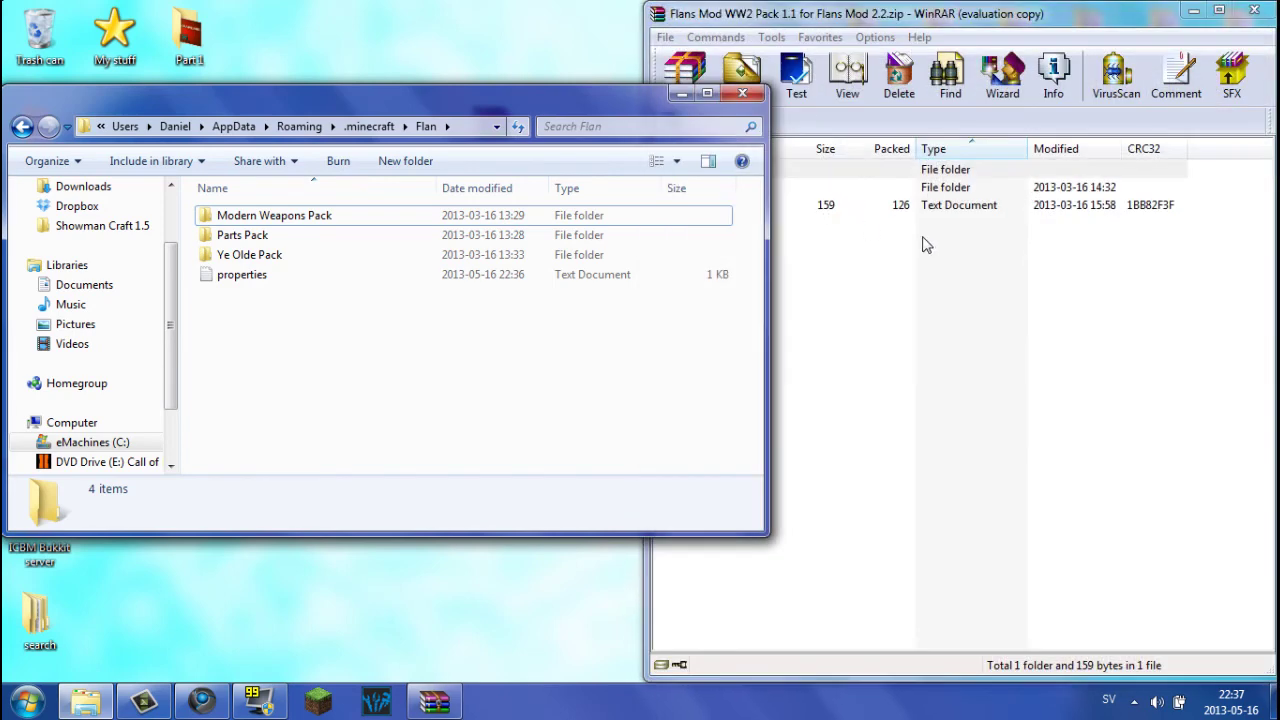
- Extract the WW2 Pack folder into the Flan folder and close both the archive and the folder window
left_click_drag(788, 190, 746, 196)
left_click_drag(509, 392, 510, 394)
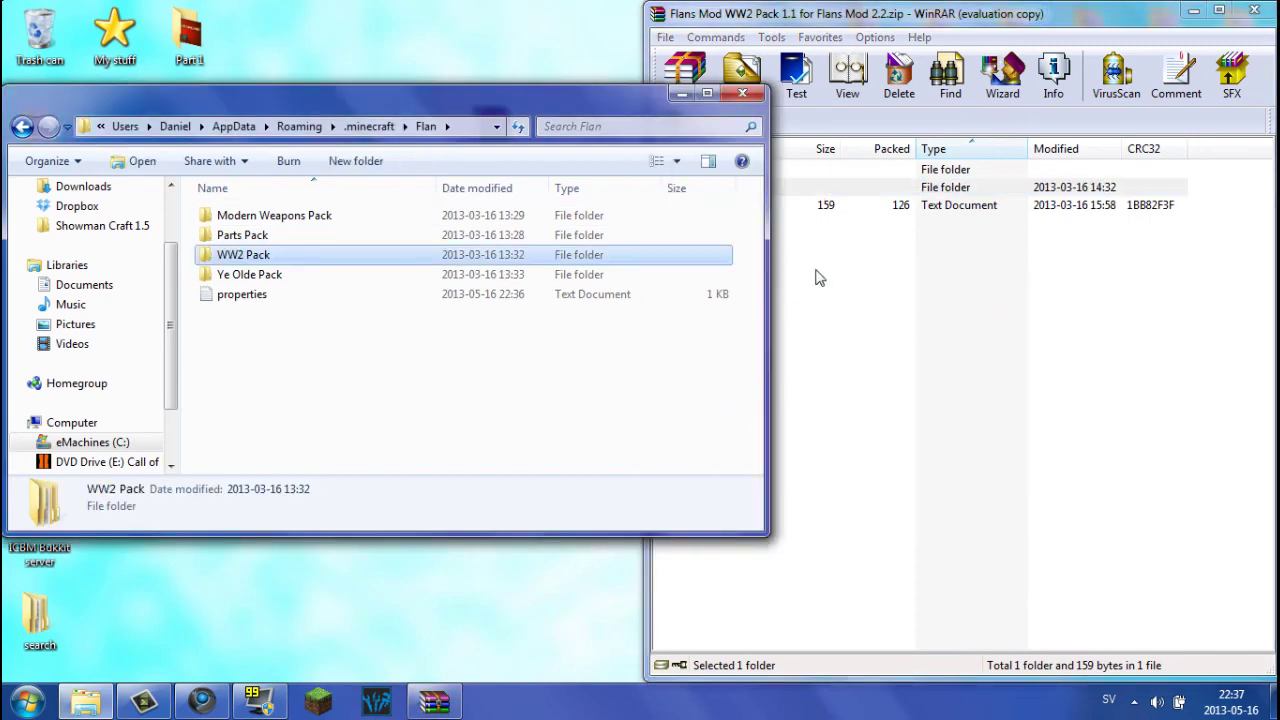
left_click(940, 291)
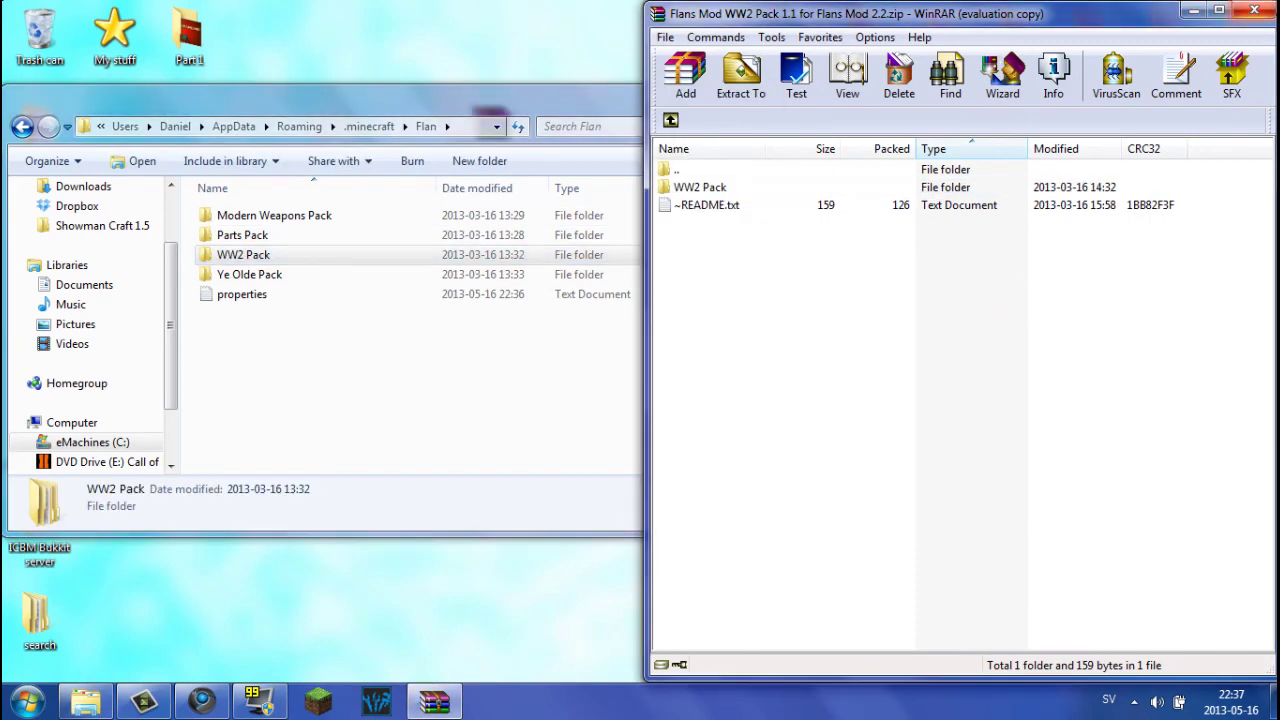
key("alt+F4")
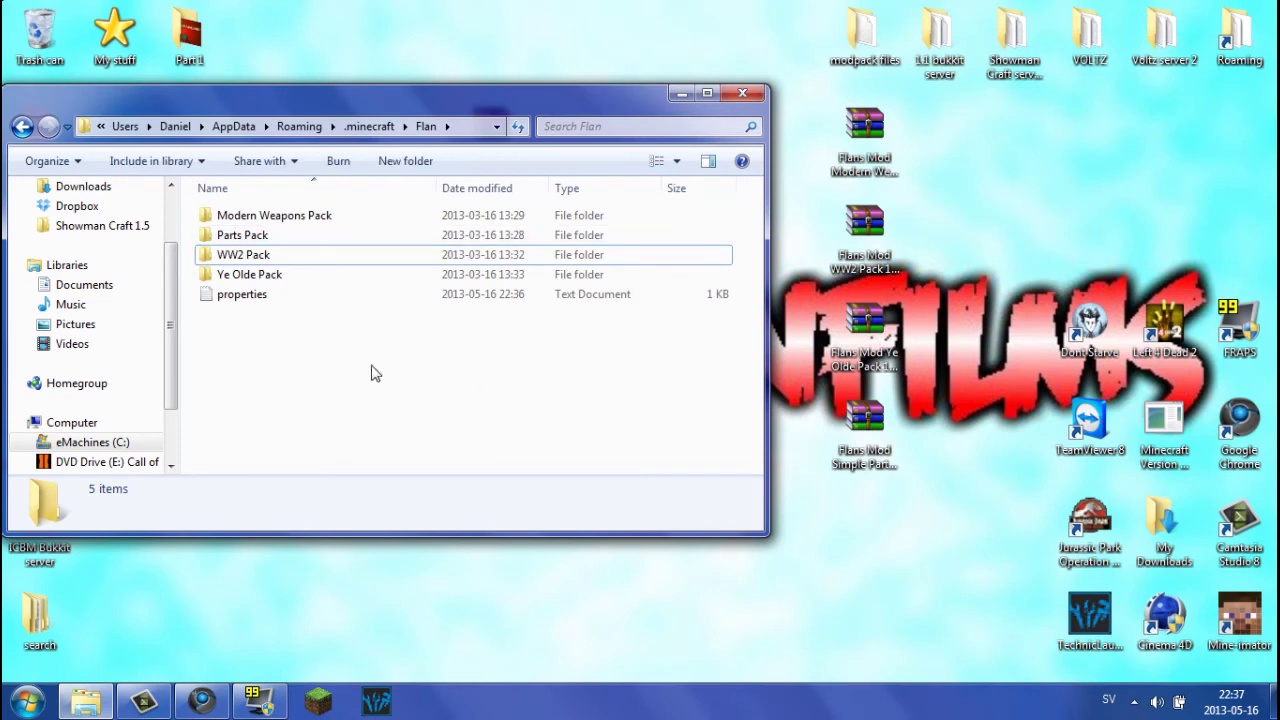
left_click_drag(371, 375, 380, 348)
left_click(380, 348)
left_click(742, 93)
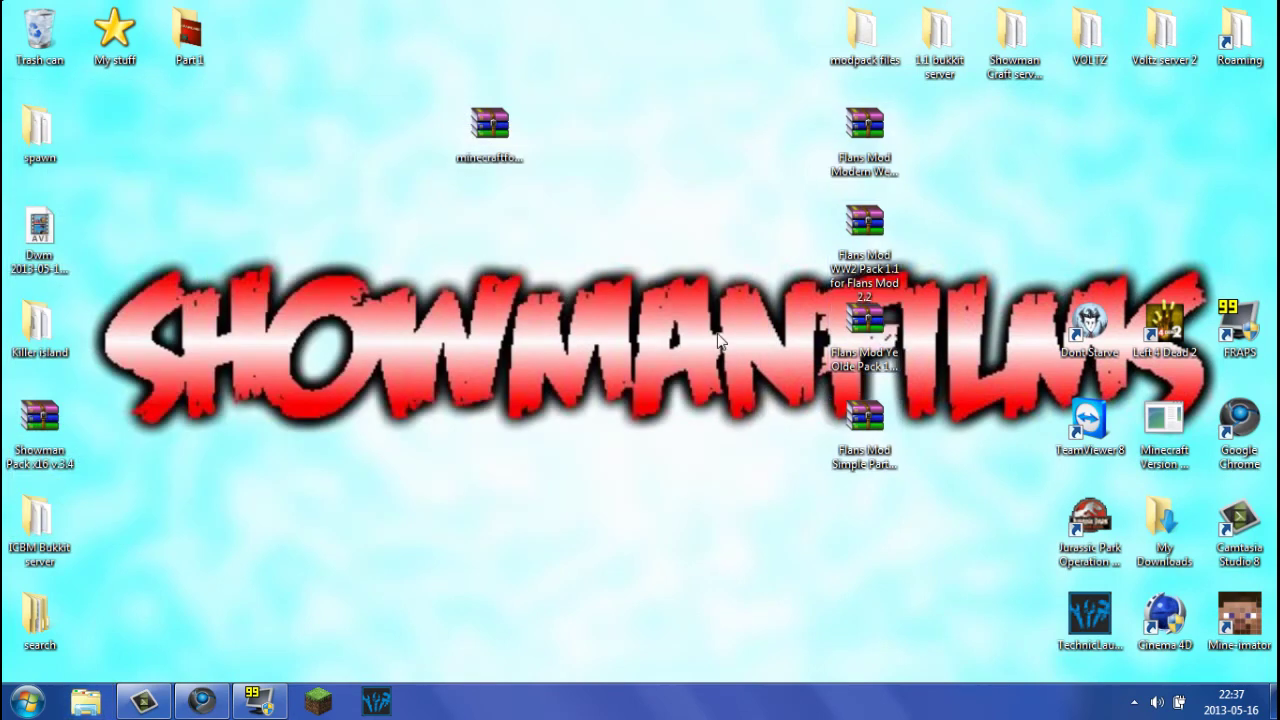
- Start the Minecraft launcher and log in with the remembered account to load the modded game
left_click(318, 700)
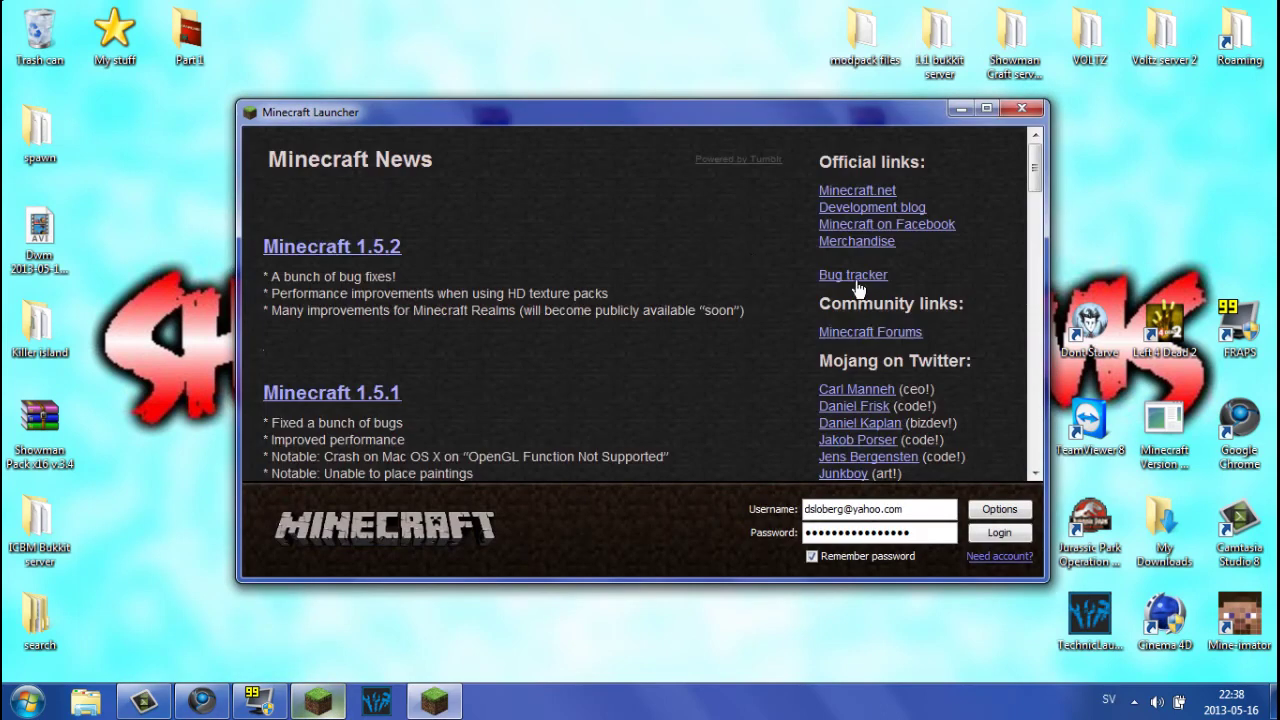
left_click(997, 533)
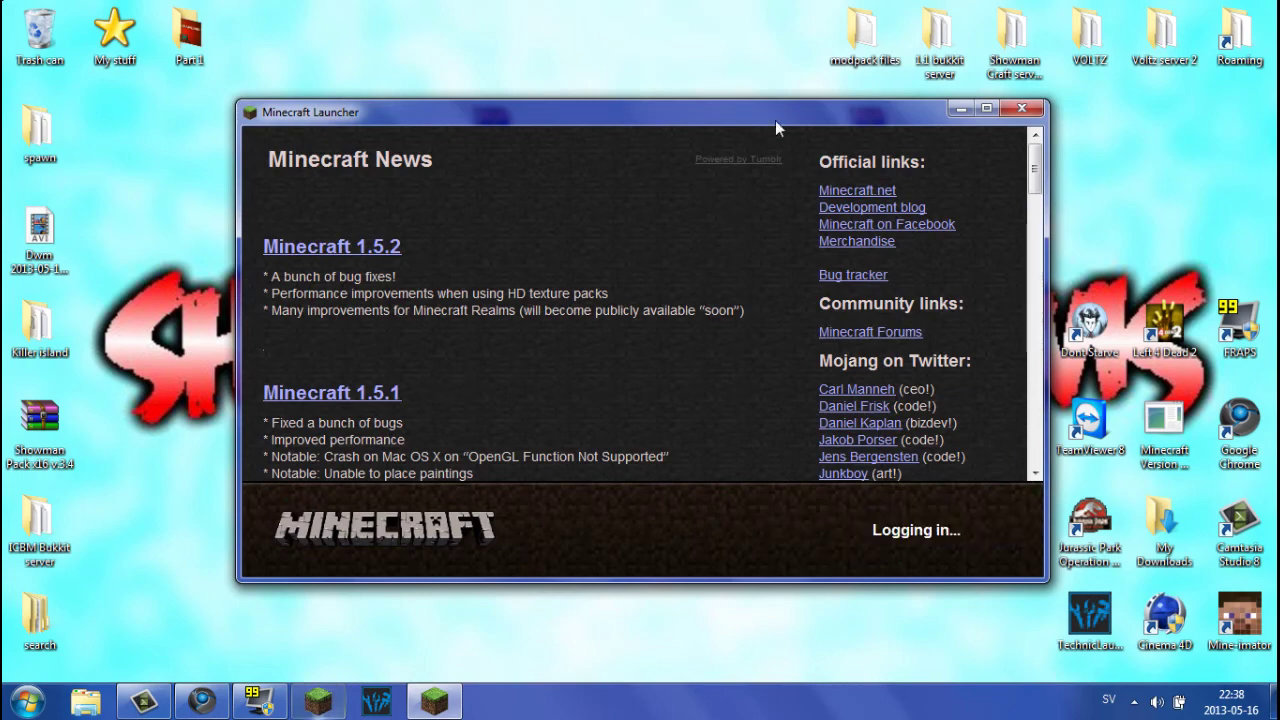
left_click_drag(797, 117, 802, 116)
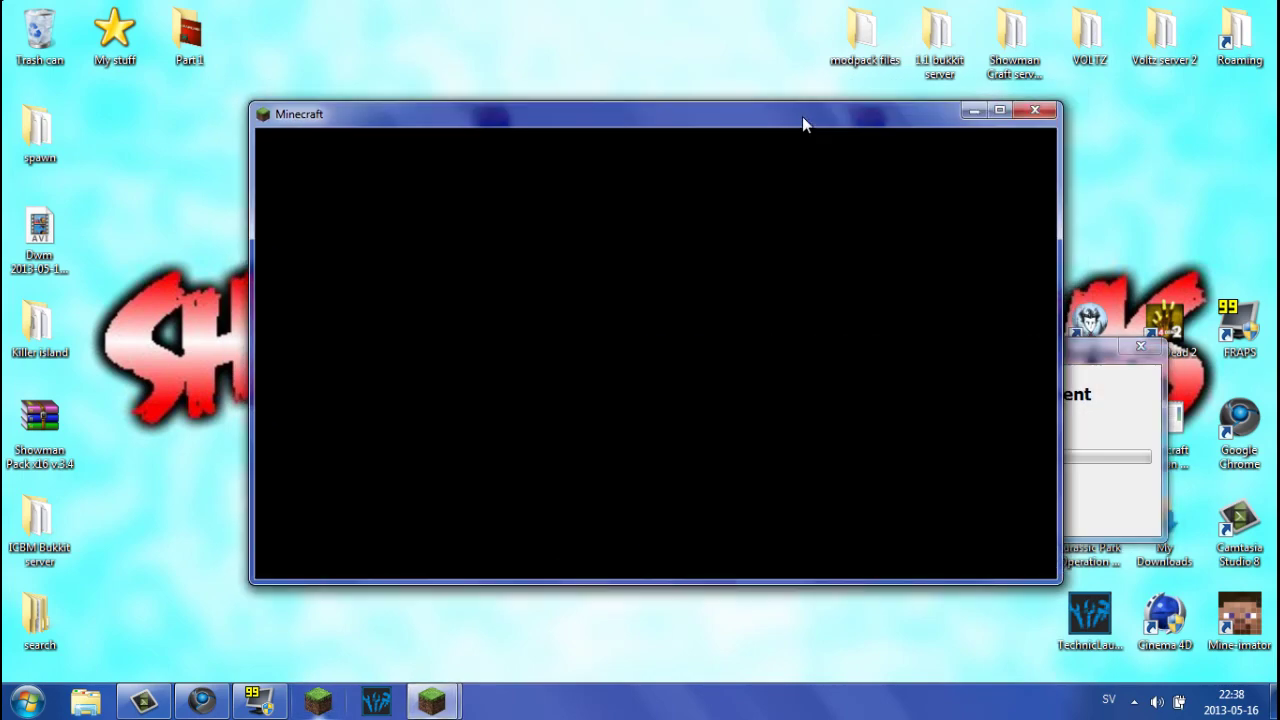
left_click(1119, 428)
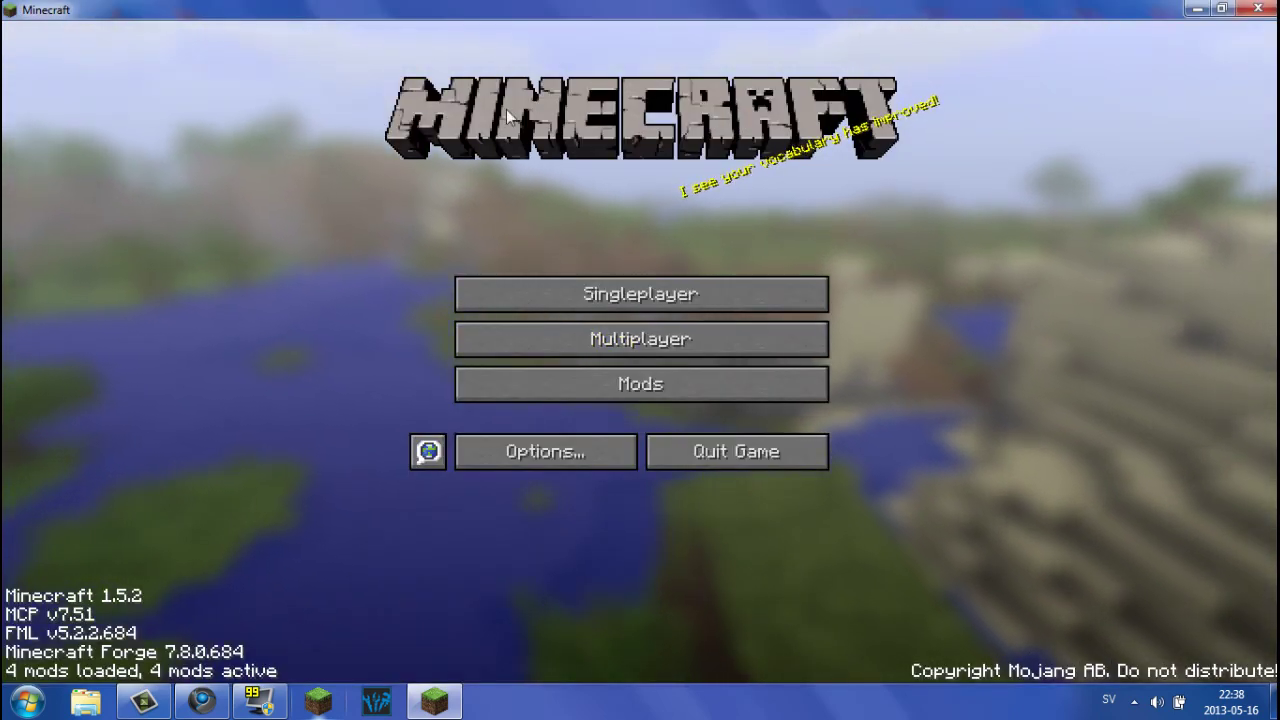
- View the installed mods list from the Minecraft main menu and return to the main menu
left_click(632, 386)
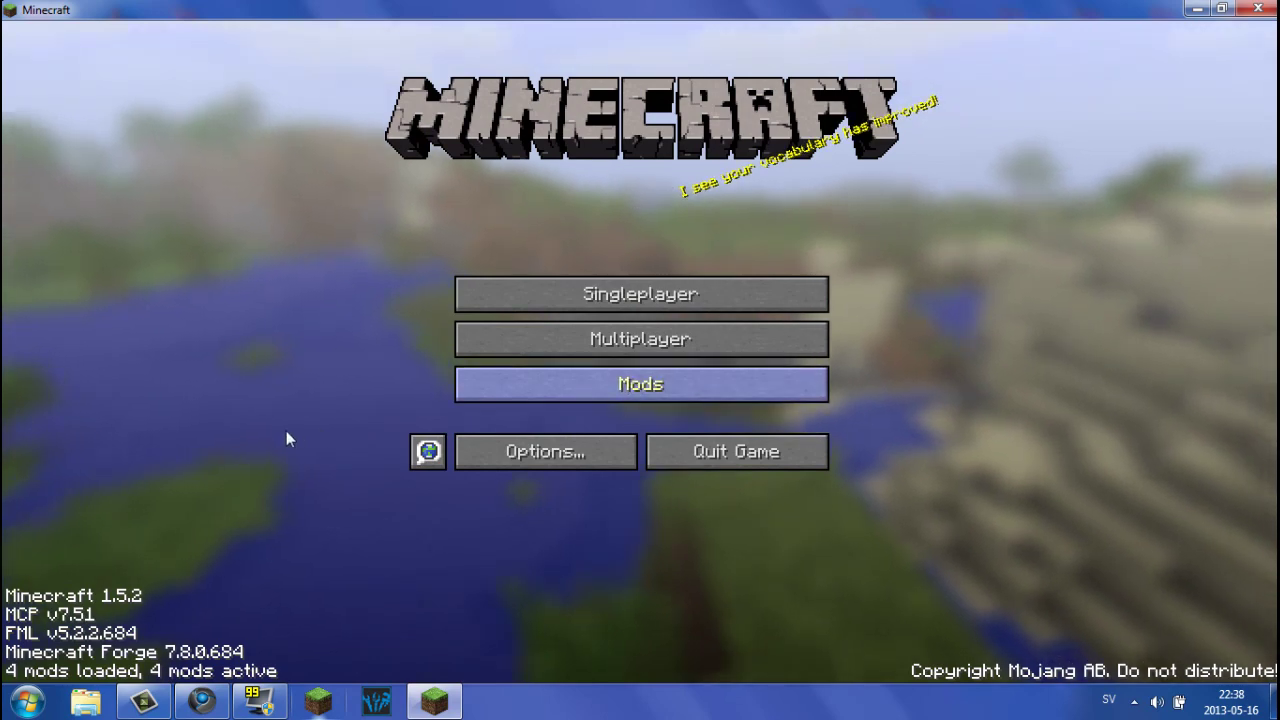
left_click(123, 437)
left_click(655, 630)
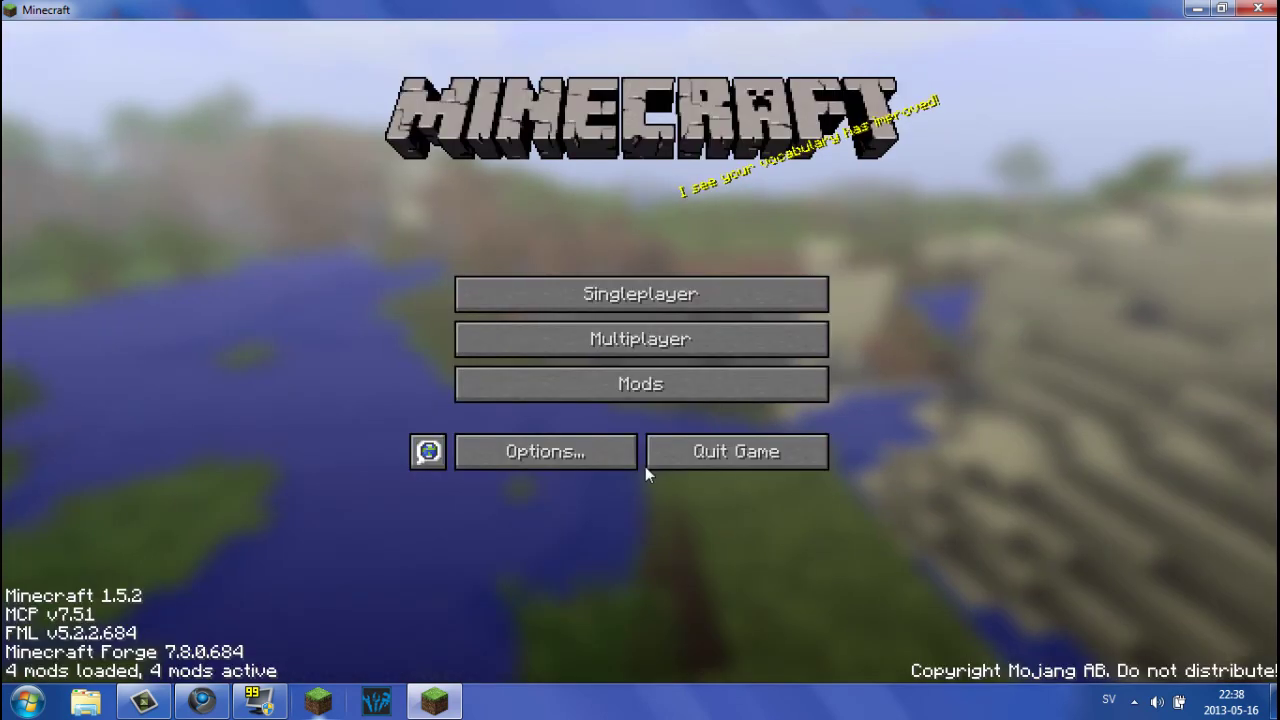